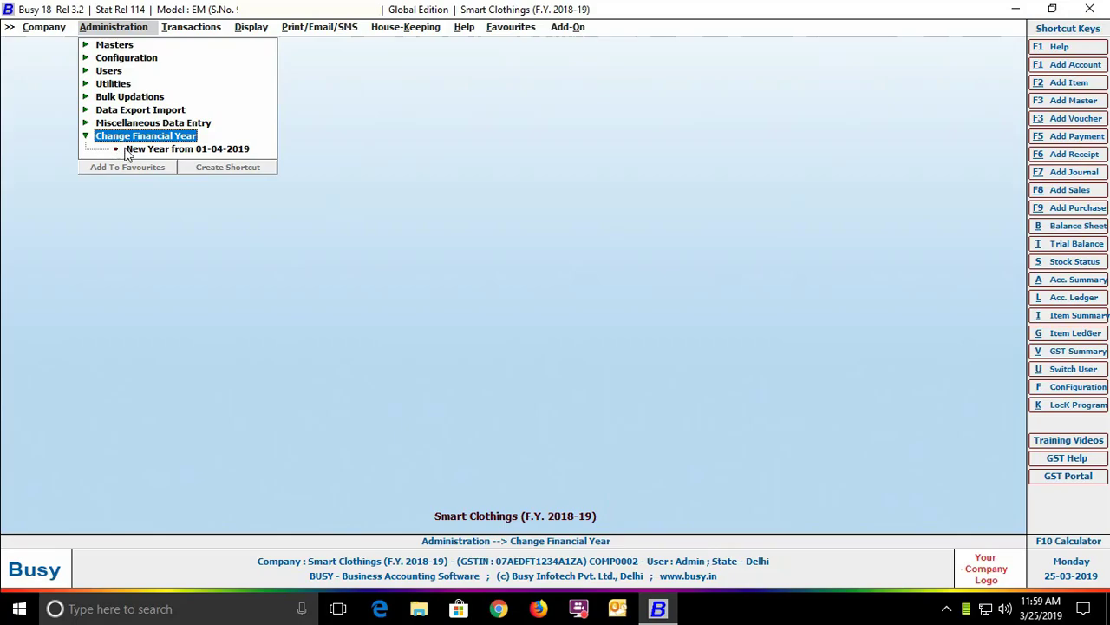
Confirm creating a new financial year starting 01-04-2019.
{"action": "left_click", "coordinate": [205, 149]}
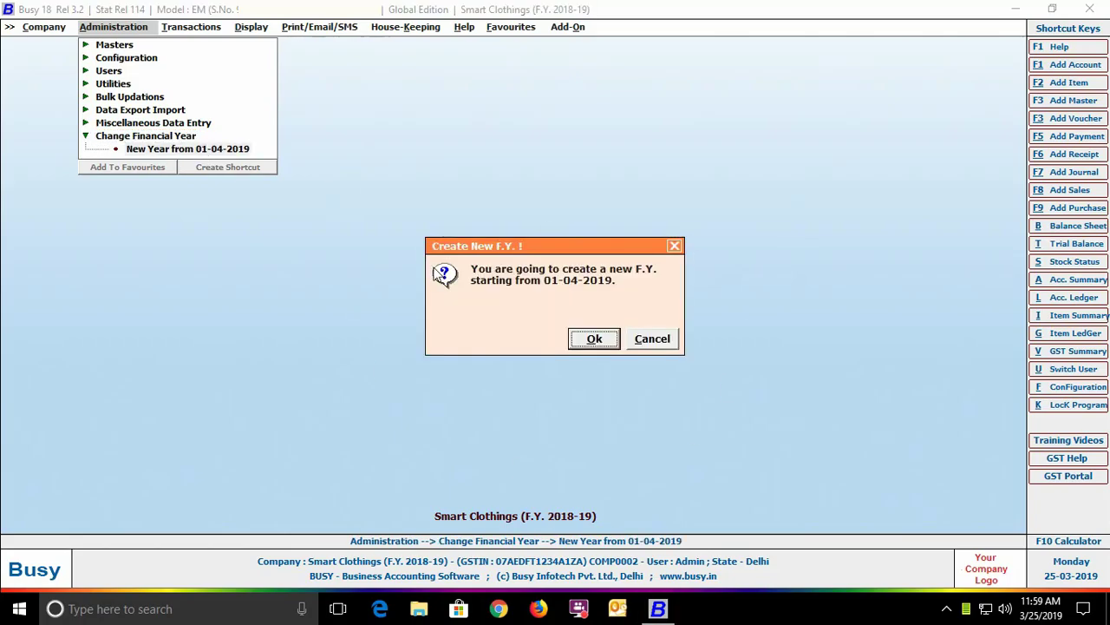
{"action": "left_click", "coordinate": [593, 338]}
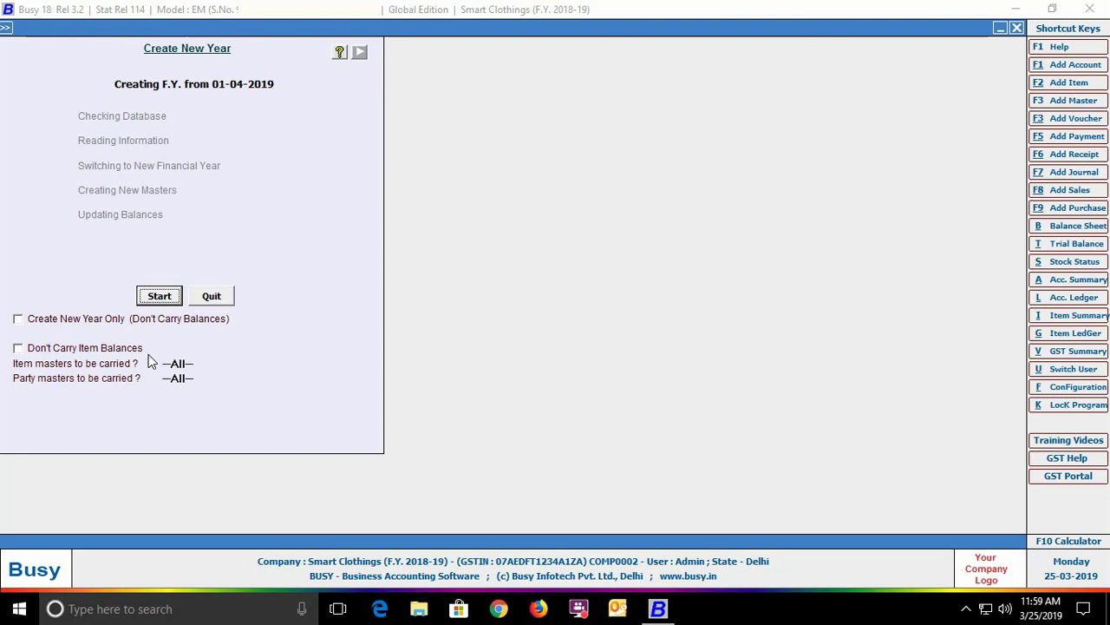
Leave the item and party master settings unchanged and start F.Y. 2019-20 as a new year only, without balances.
{"action": "left_click", "coordinate": [203, 364]}
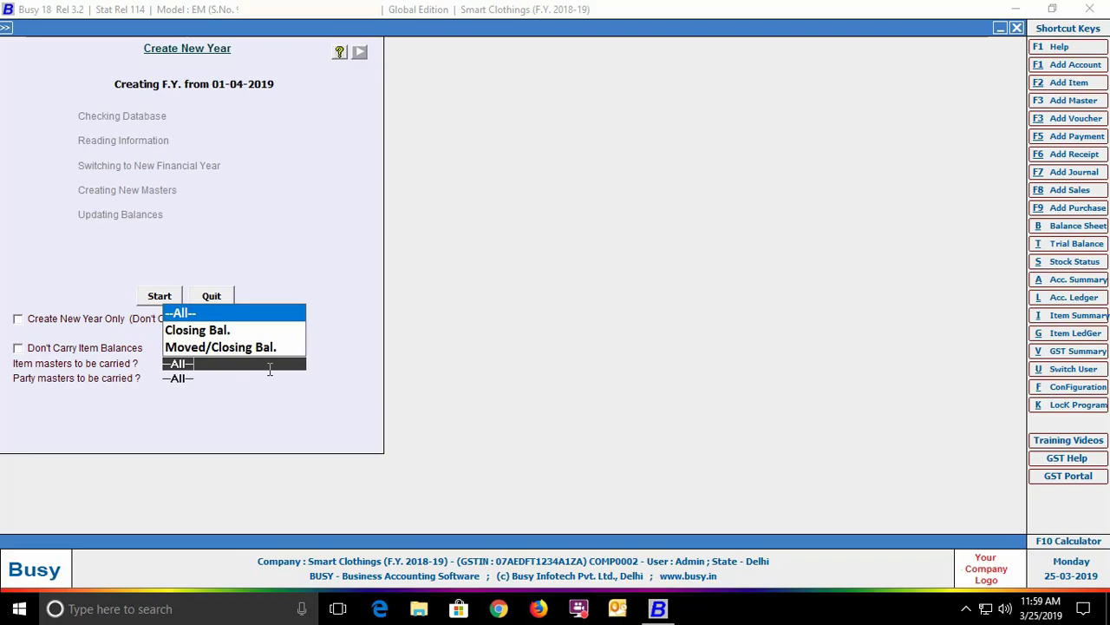
{"action": "key", "text": "Return"}
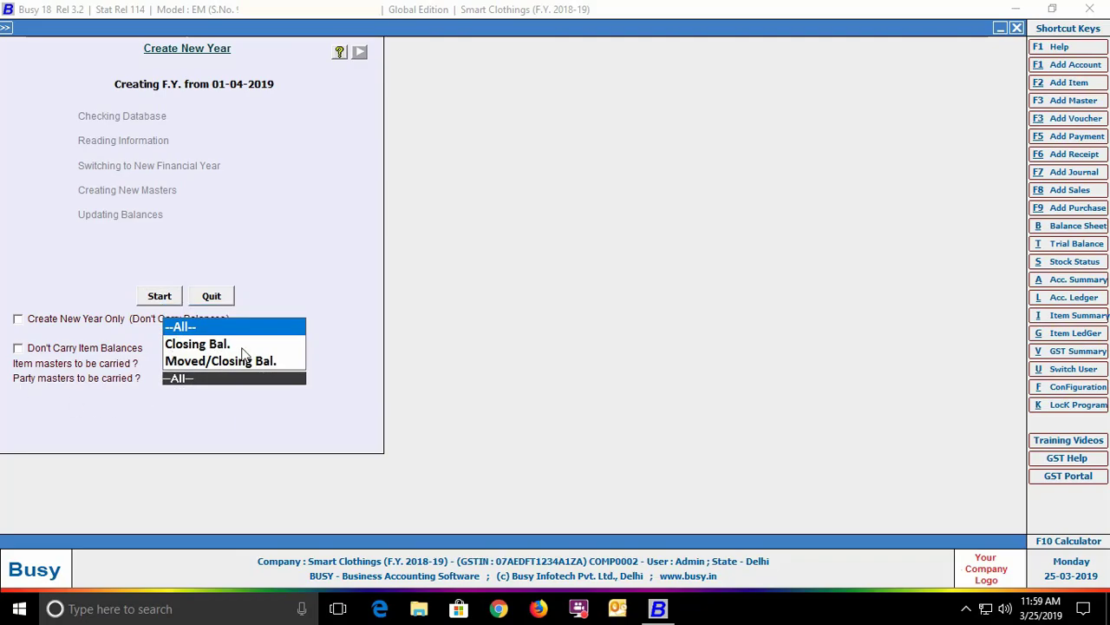
{"action": "key", "text": "Escape"}
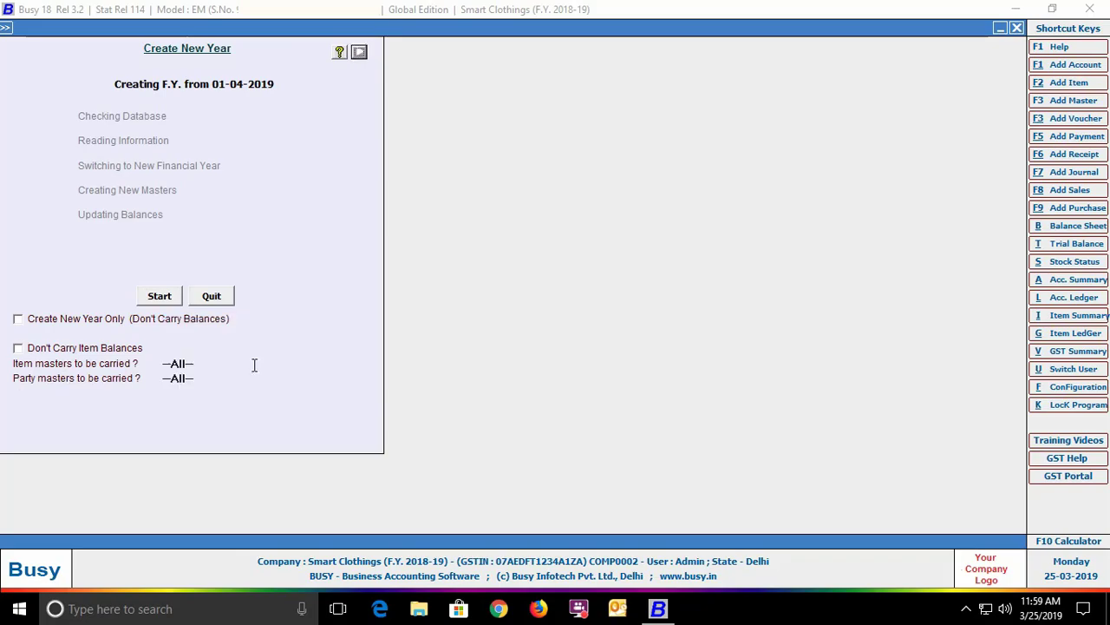
{"action": "left_click", "coordinate": [17, 318]}
{"action": "left_click", "coordinate": [168, 299]}
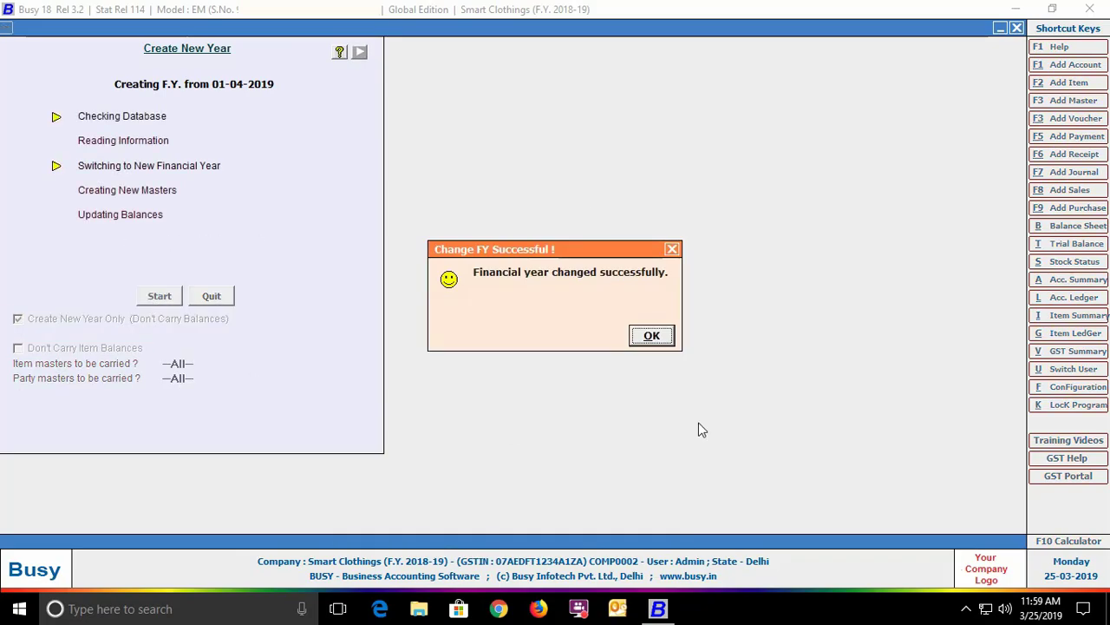
{"action": "left_click", "coordinate": [657, 337]}
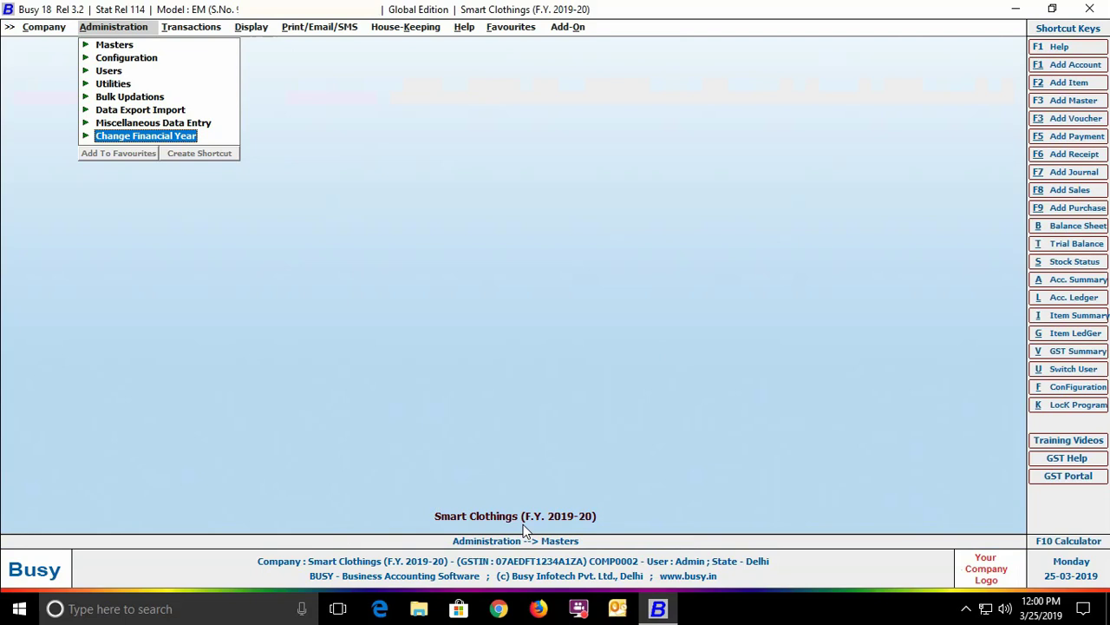
Open the Arshia Enterprises account in F.Y. 2019-20 for review and close it unchanged.
{"action": "left_click", "coordinate": [161, 139]}
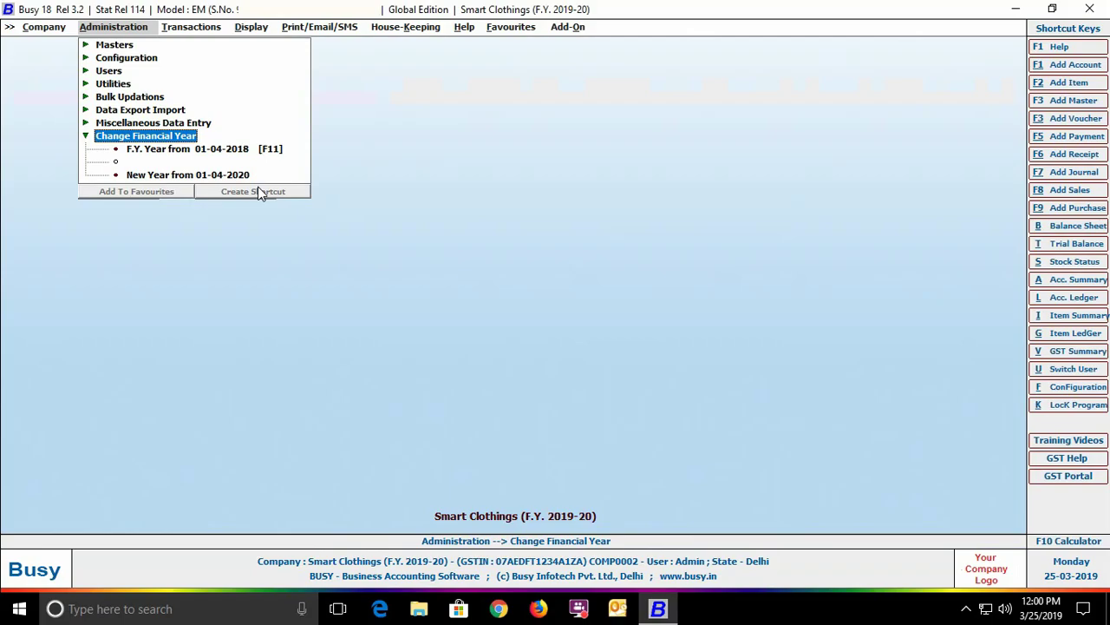
{"action": "left_click", "coordinate": [129, 45]}
{"action": "left_click", "coordinate": [144, 57]}
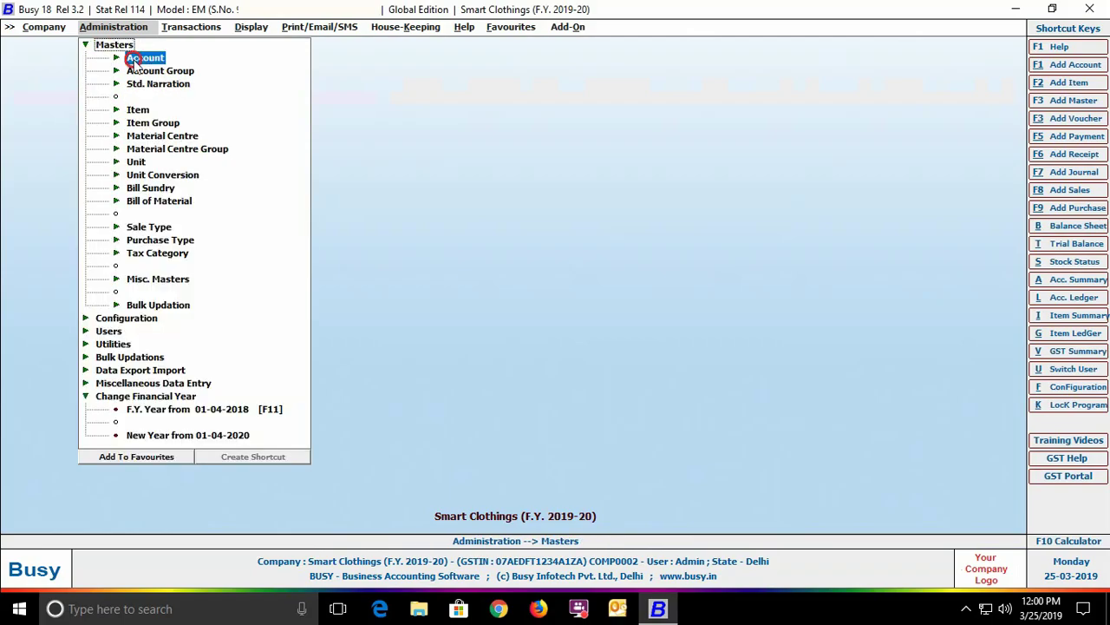
{"action": "left_click", "coordinate": [167, 83]}
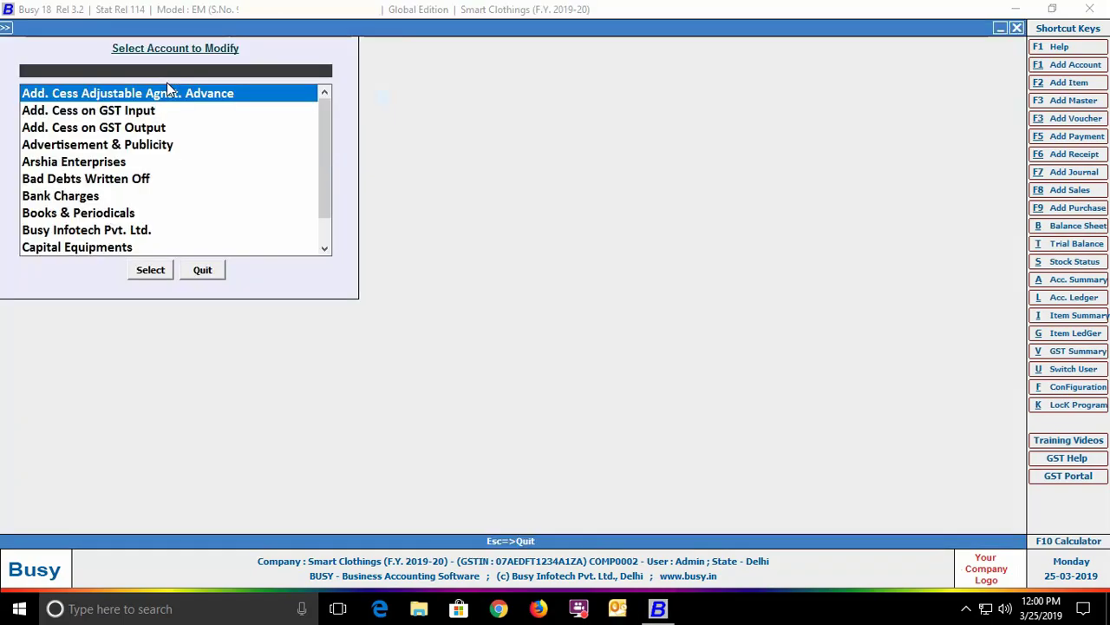
{"action": "type", "text": "arsh"}
{"action": "double_click", "coordinate": [166, 97]}
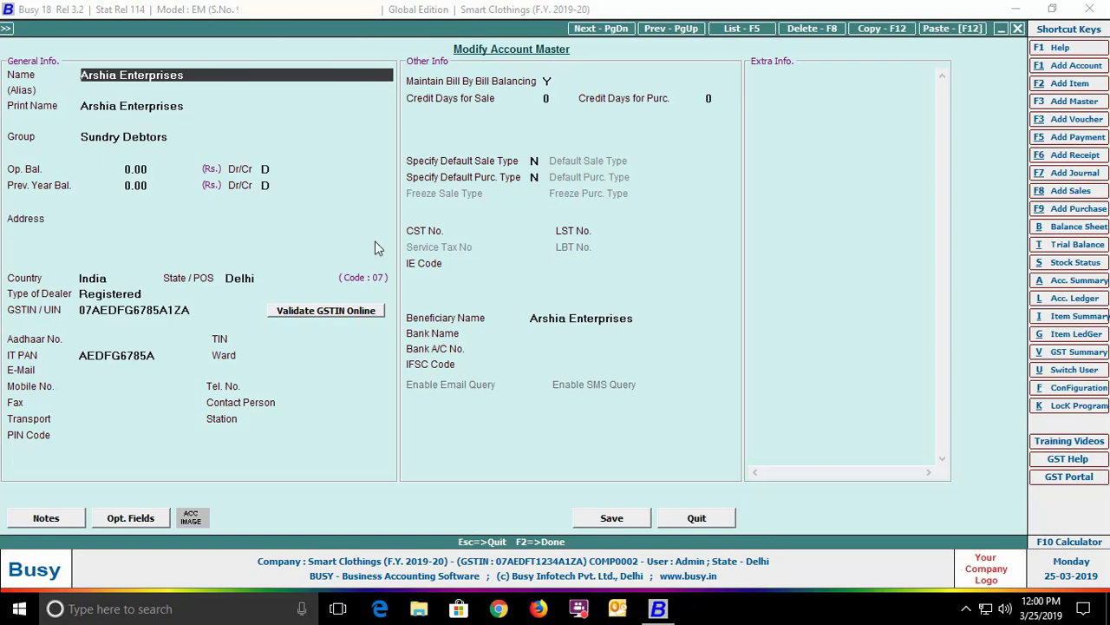
{"action": "left_click", "coordinate": [702, 520]}
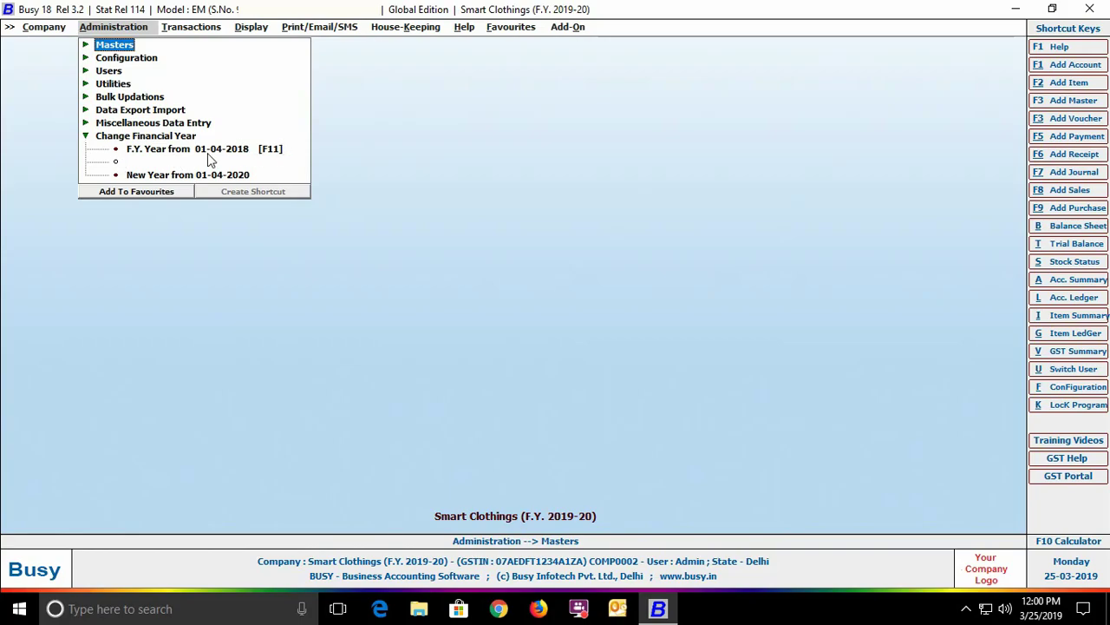
Switch Smart Clothings back to the financial year from 01-04-2018.
{"action": "left_click", "coordinate": [247, 152]}
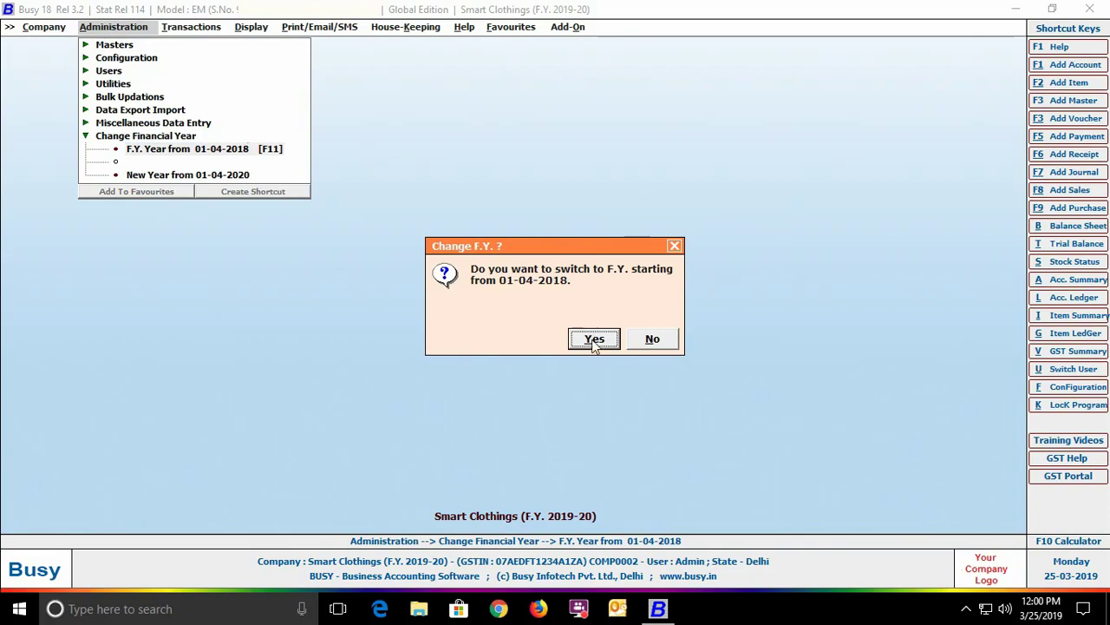
{"action": "left_click", "coordinate": [594, 338]}
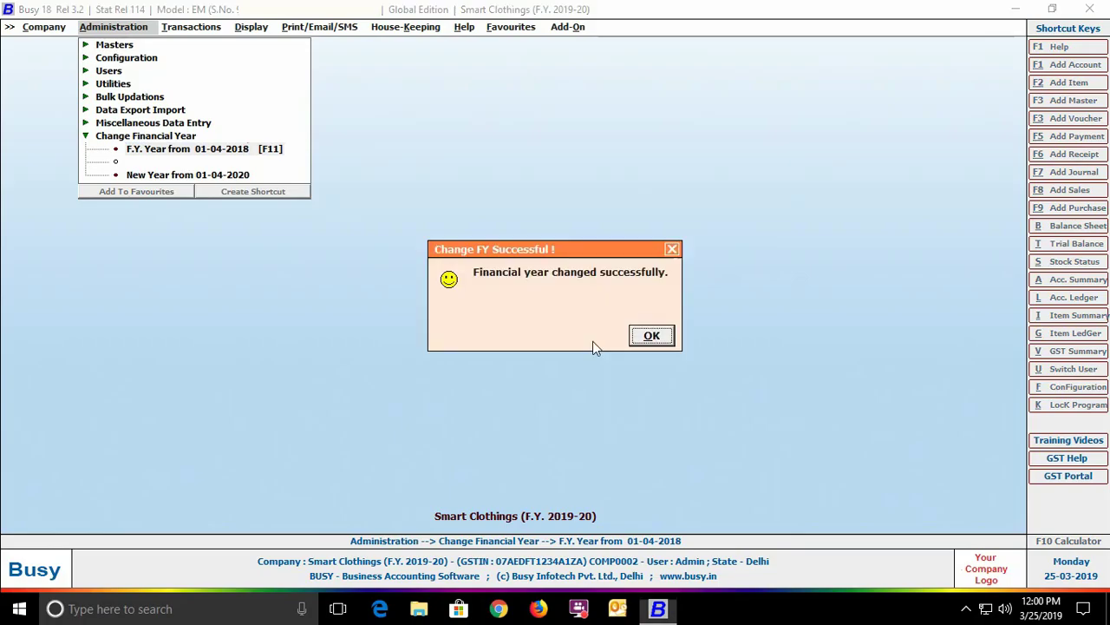
{"action": "left_click", "coordinate": [647, 336]}
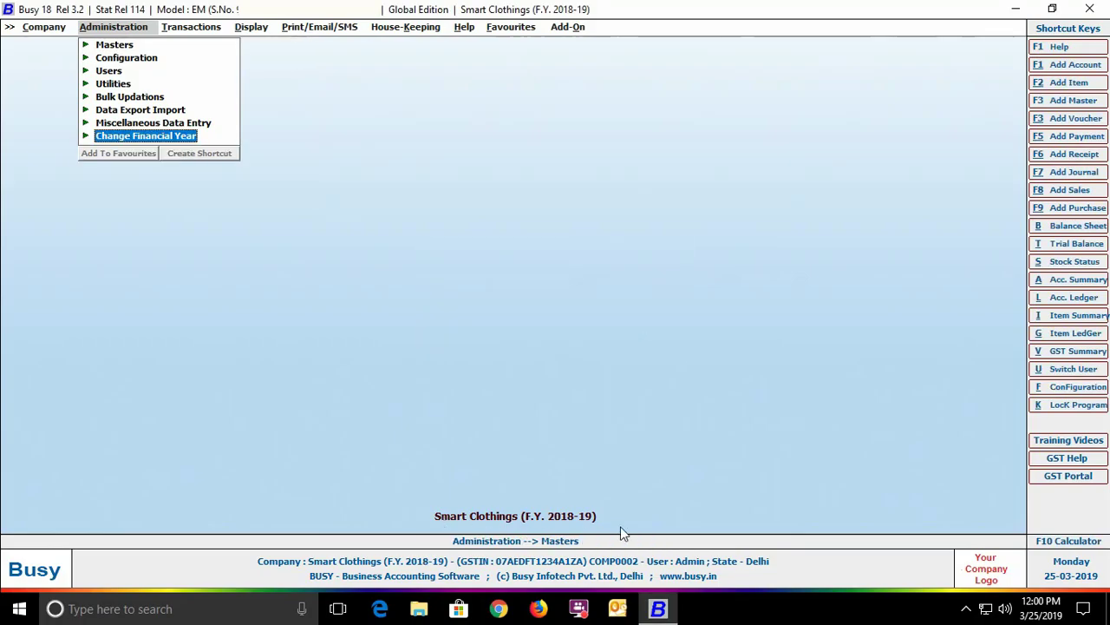
Add and save a new 'ICICI Bank' account in the Bank Accounts group.
{"action": "left_click", "coordinate": [114, 46]}
{"action": "left_click", "coordinate": [130, 58]}
{"action": "left_click", "coordinate": [162, 71]}
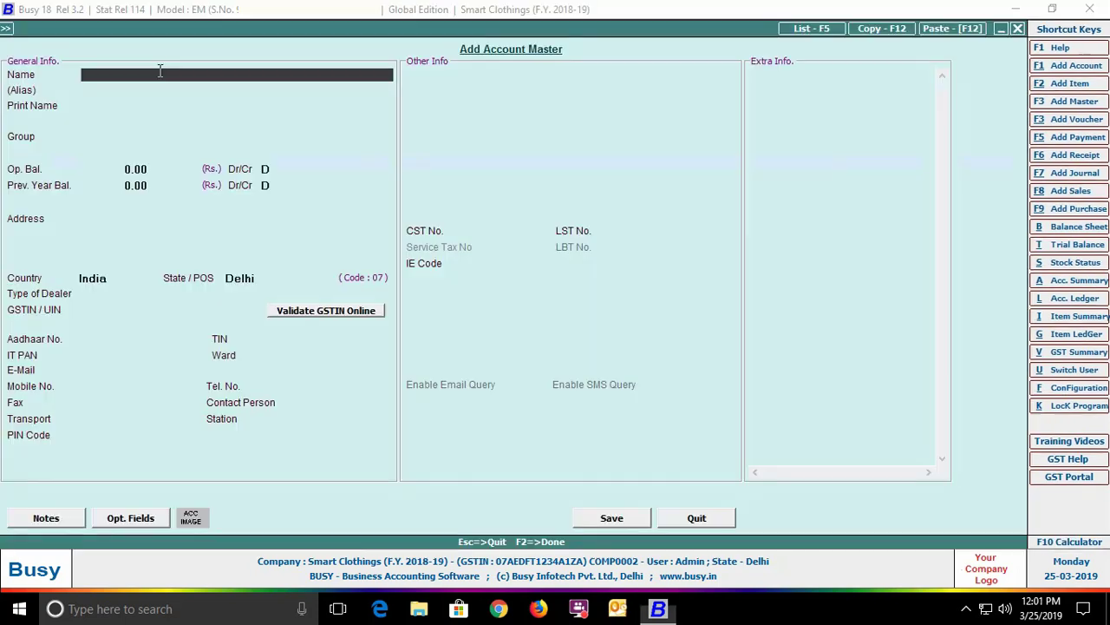
{"action": "type", "text": "ICICI Bank"}
{"action": "key", "text": "Return"}
{"action": "key", "text": "Return"}
{"action": "key", "text": "Return"}
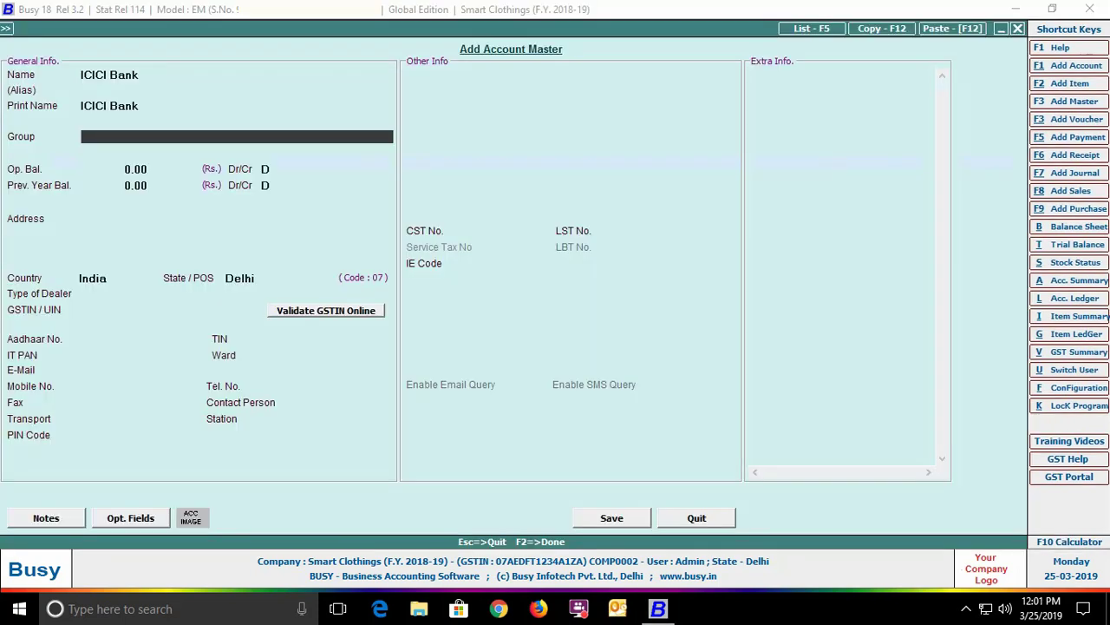
{"action": "type", "text": "ban"}
{"action": "key", "text": "Return"}
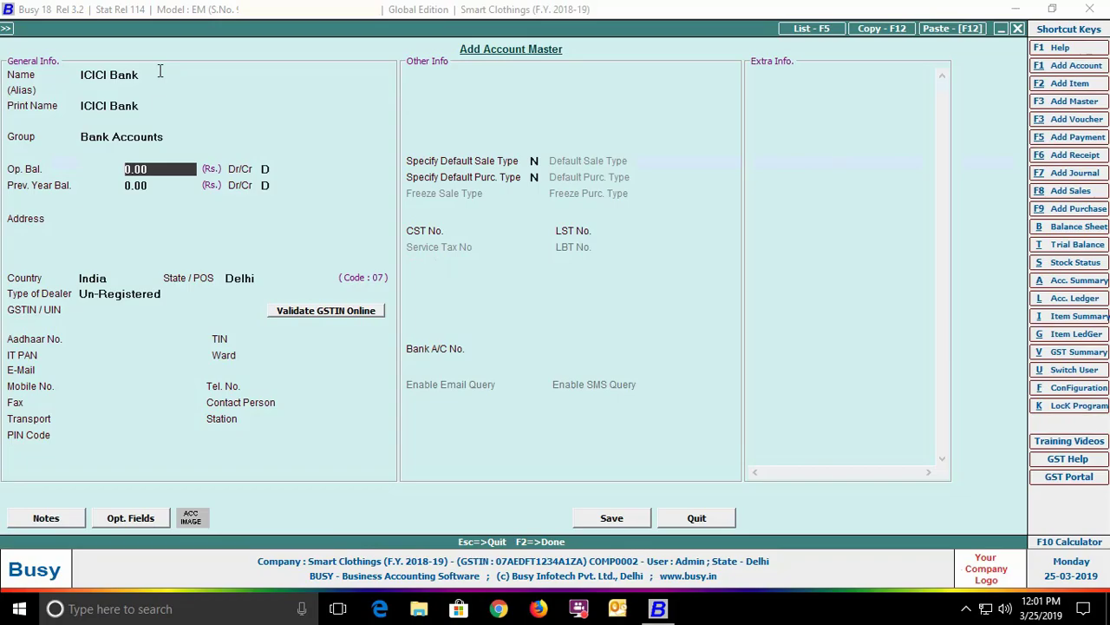
{"action": "key", "text": "F2"}
{"action": "key", "text": "Return"}
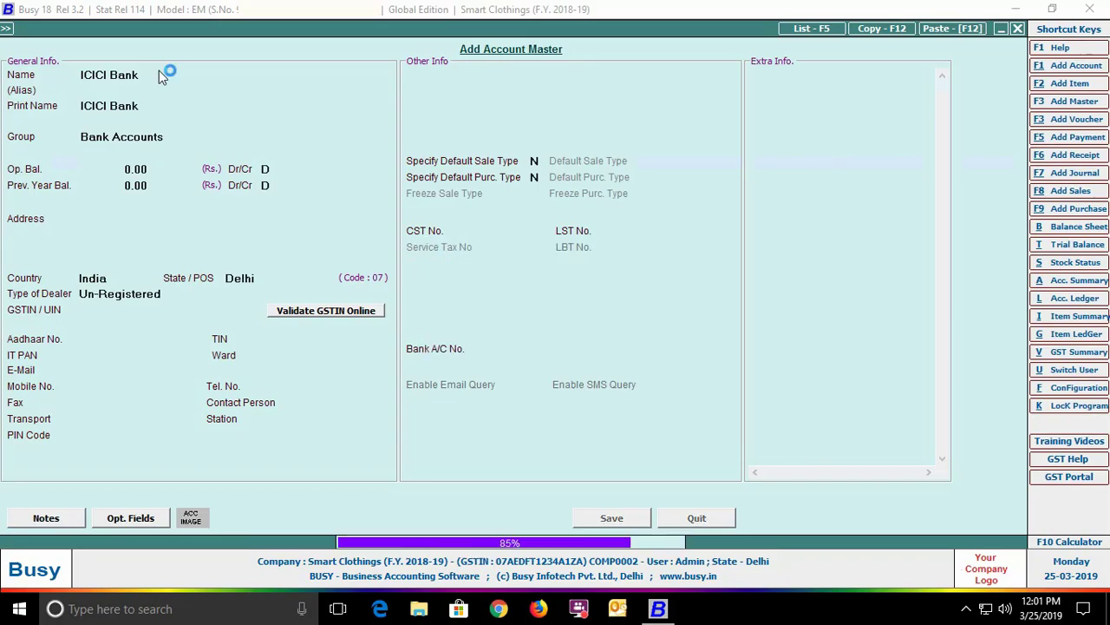
{"action": "key", "text": "Escape"}
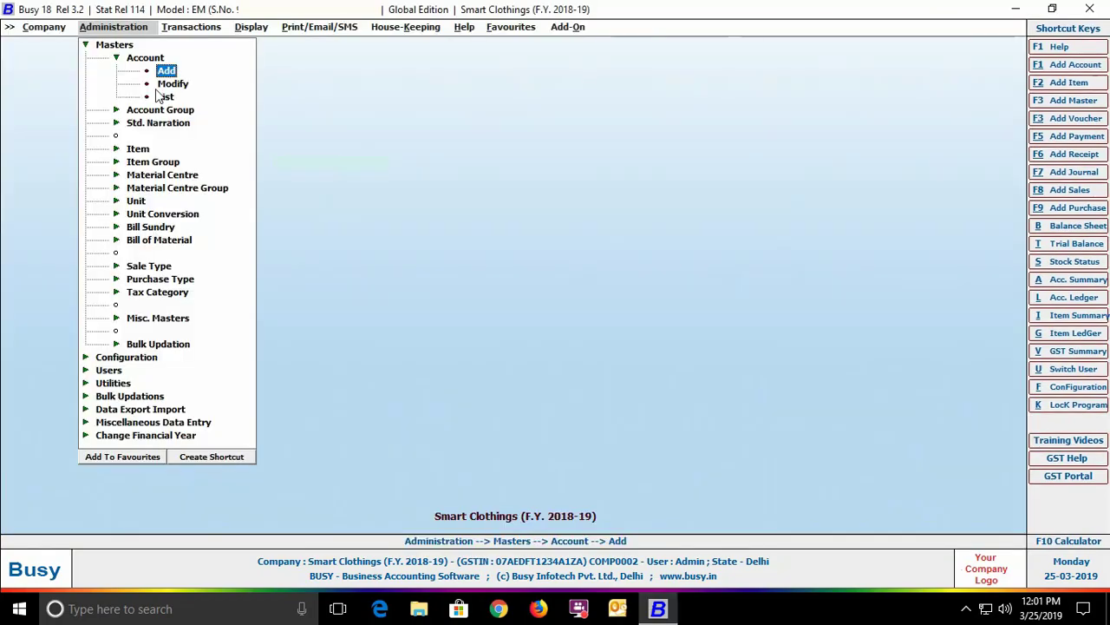
Enter the two-line street address in Arshia Enterprises' Address field and save the account.
{"action": "left_click", "coordinate": [170, 86]}
{"action": "type", "text": "arshia"}
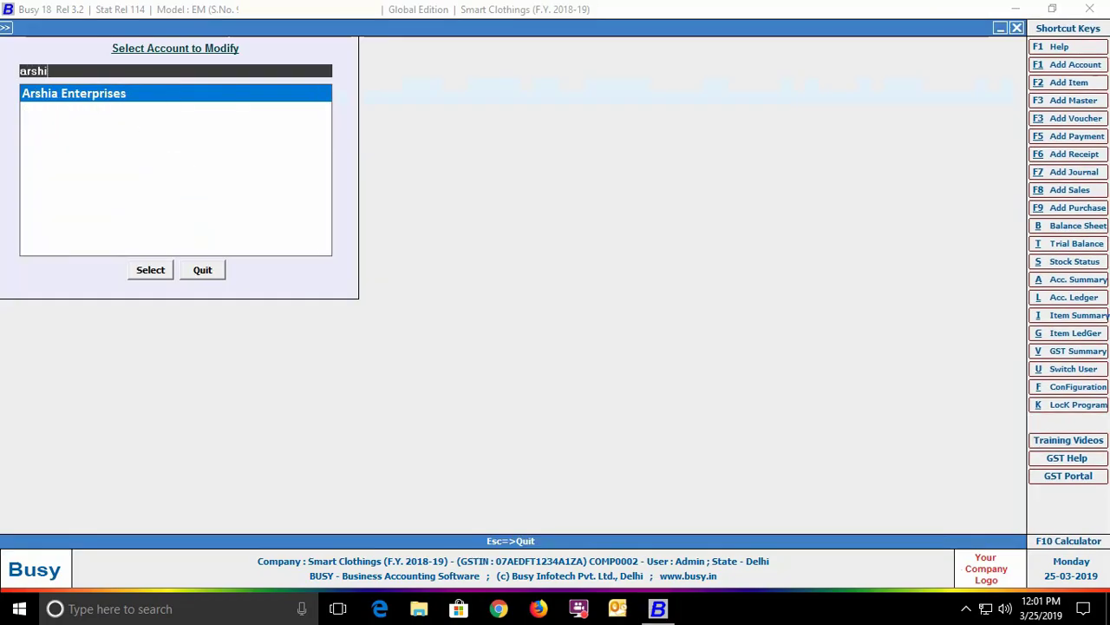
{"action": "key", "text": "Return"}
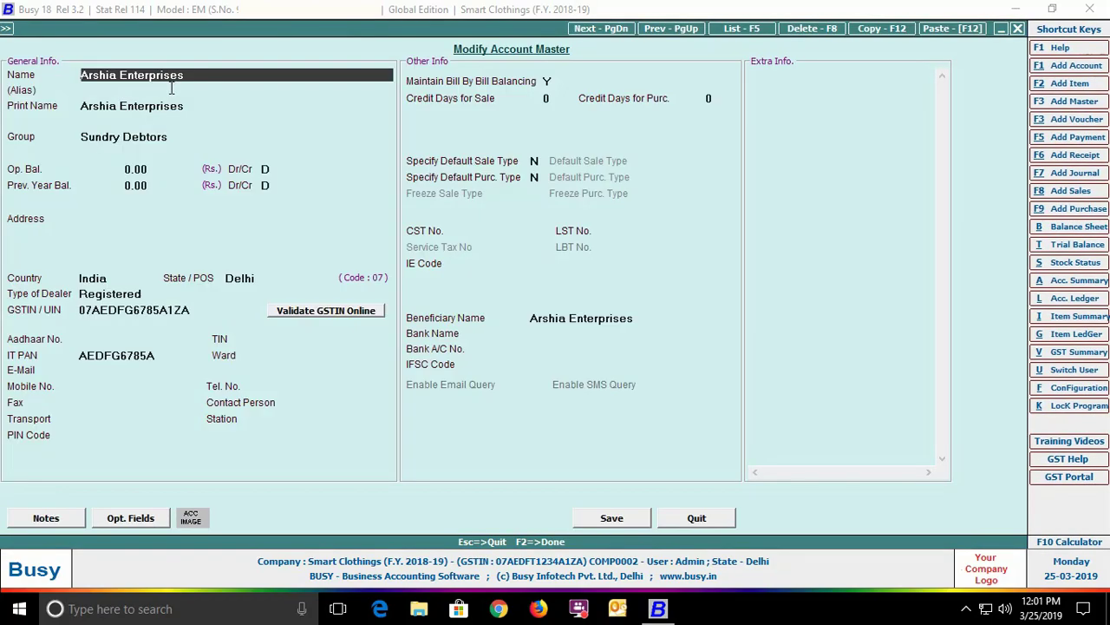
{"action": "left_click", "coordinate": [142, 219]}
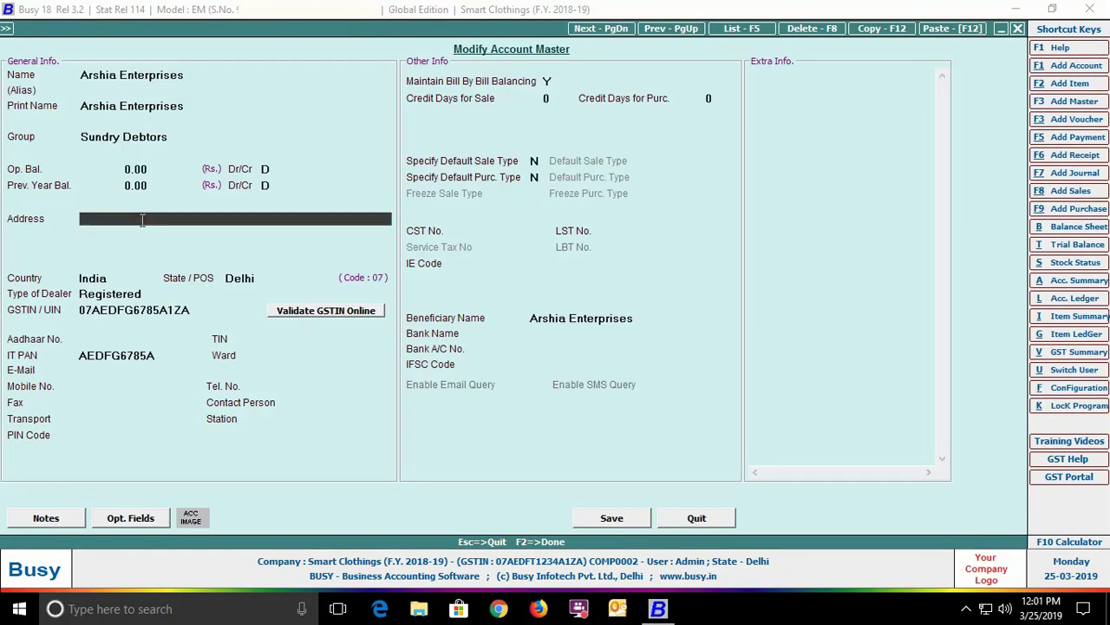
{"action": "key", "text": "Return"}
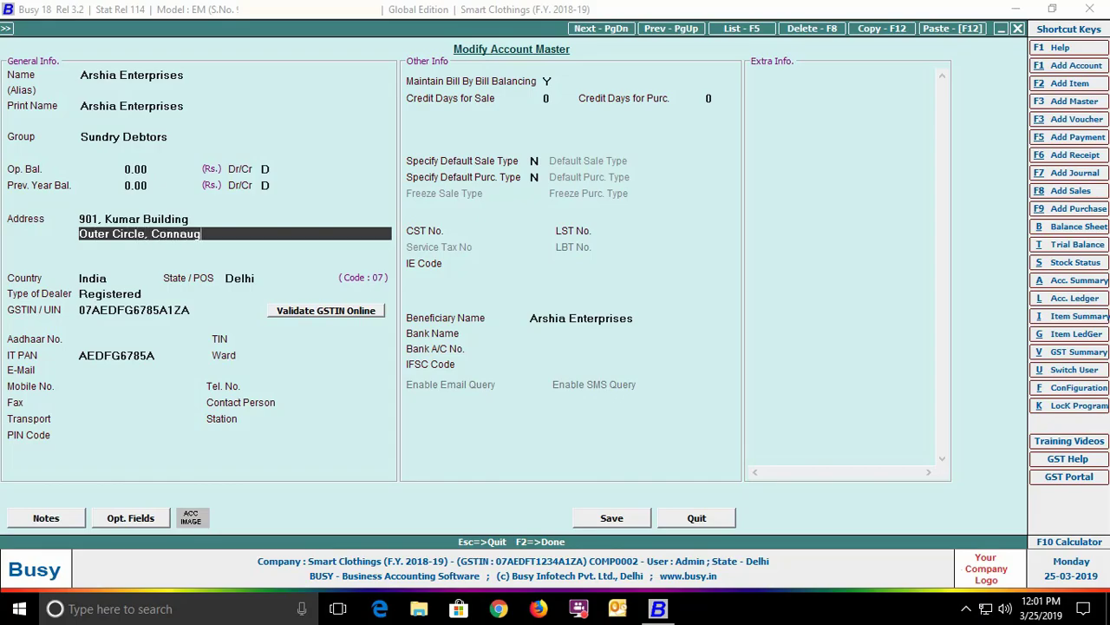
{"action": "left_click", "coordinate": [611, 518]}
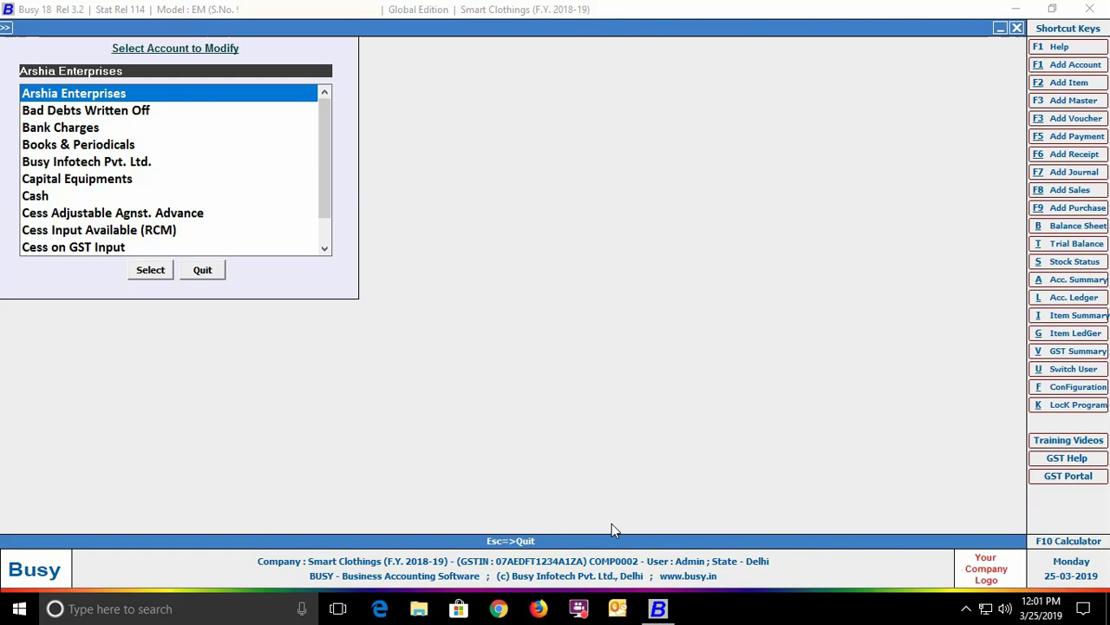
{"action": "left_click", "coordinate": [202, 270]}
Load sales voucher 1/2018-19 from the Main series for modification.
{"action": "left_click", "coordinate": [188, 28]}
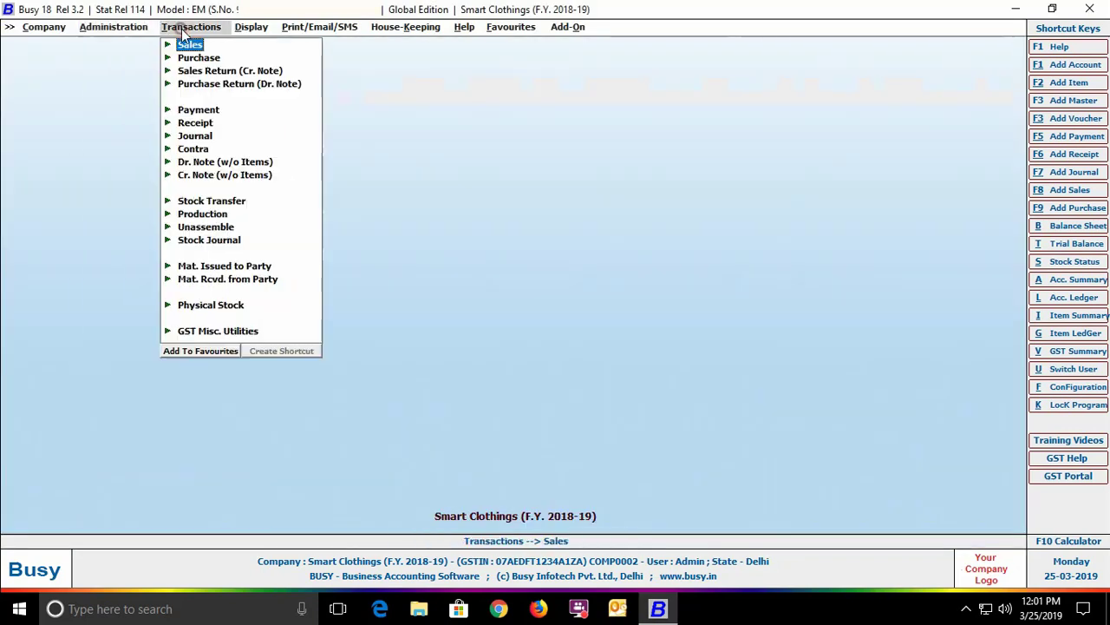
{"action": "left_click", "coordinate": [189, 44]}
{"action": "left_click", "coordinate": [219, 72]}
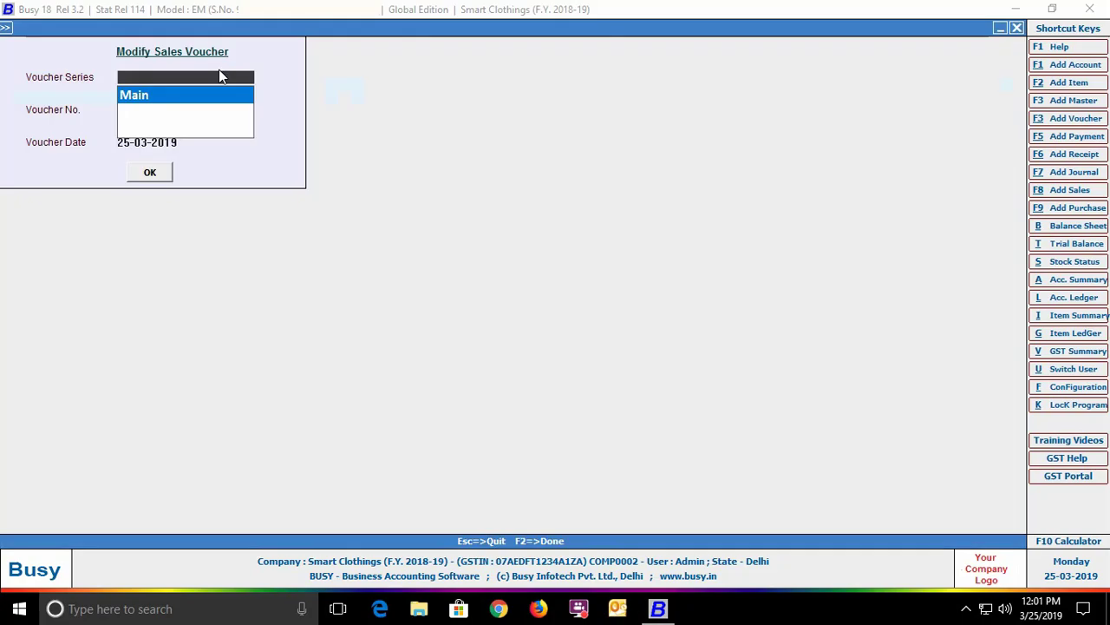
{"action": "key", "text": "Return"}
{"action": "type", "text": "1/2018-19"}
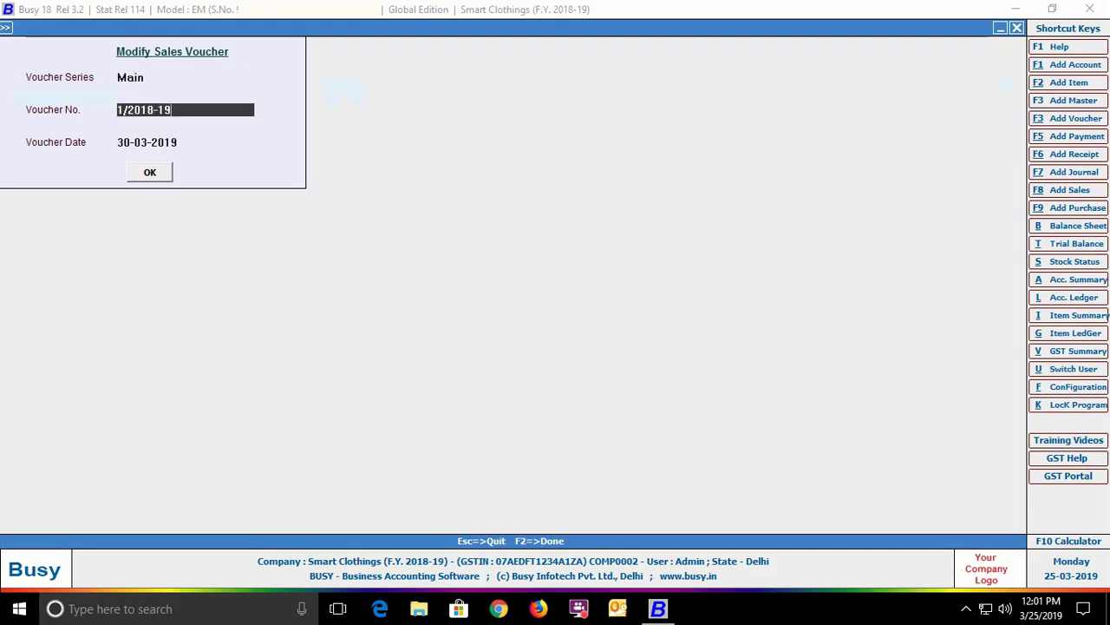
{"action": "key", "text": "Return"}
{"action": "key", "text": "Return"}
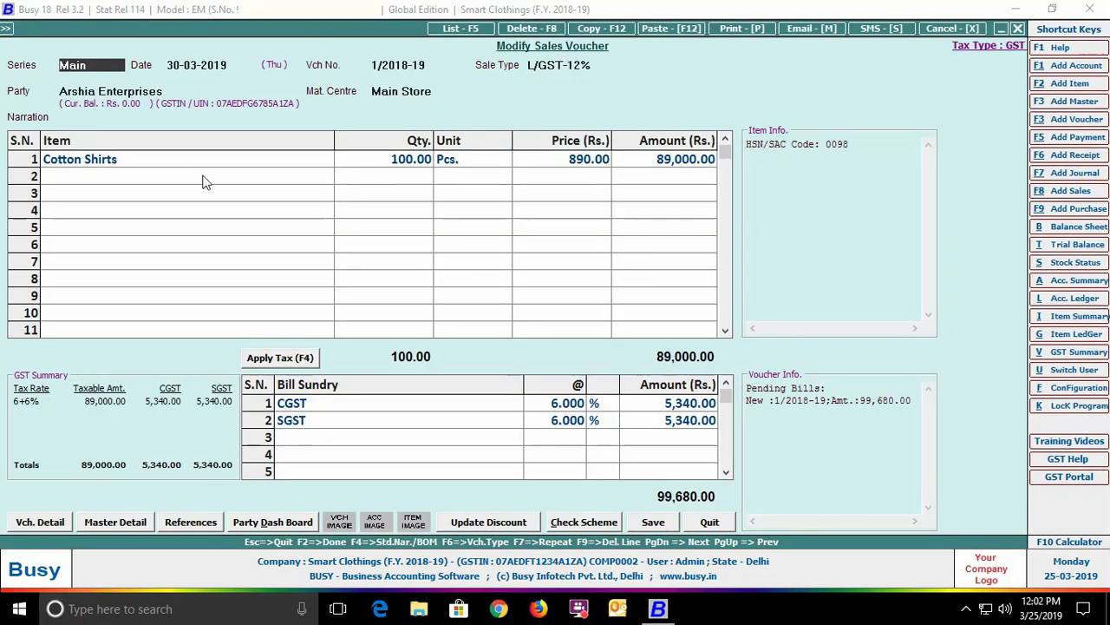
Change the Cotton Shirts quantity to 87 and save, accepting the 86,721.60 bill adjustment.
{"action": "left_click", "coordinate": [378, 161]}
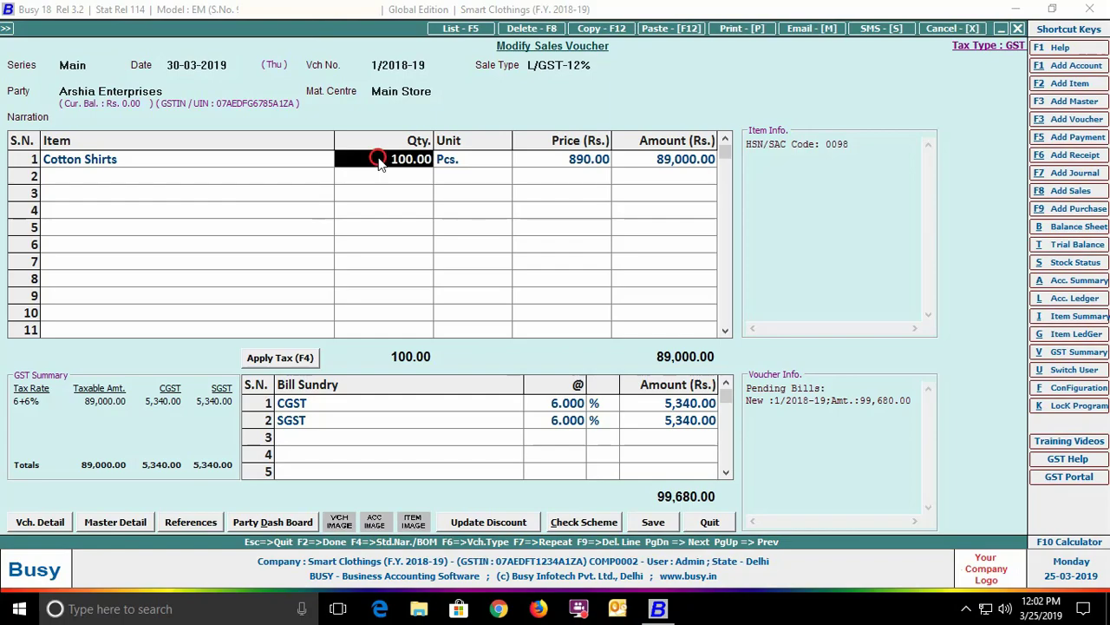
{"action": "type", "text": "87"}
{"action": "key", "text": "Return"}
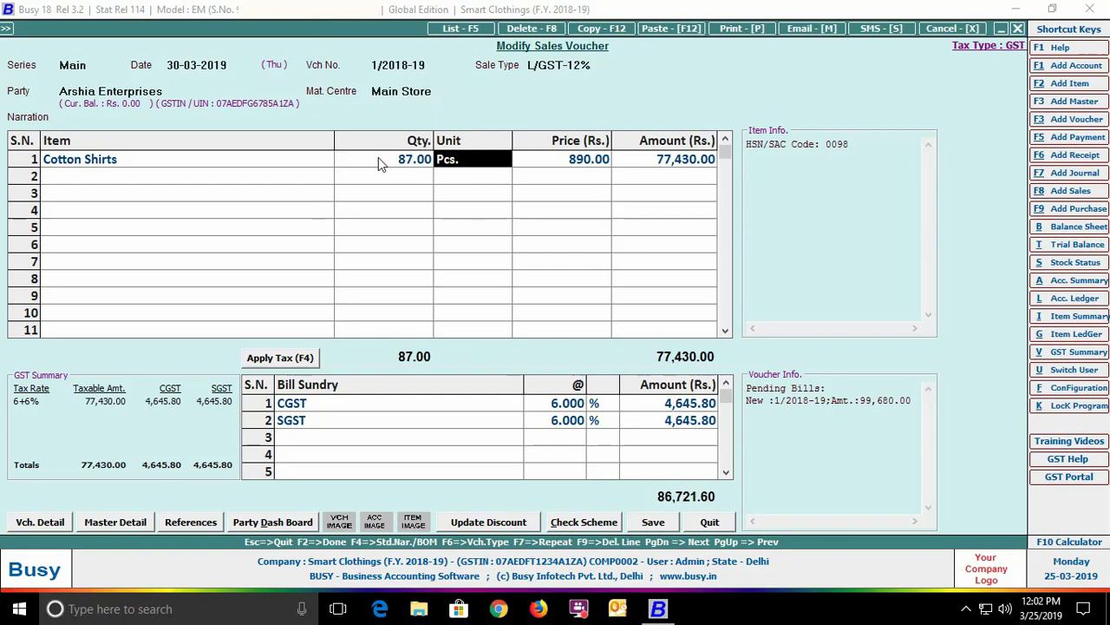
{"action": "left_click", "coordinate": [653, 522]}
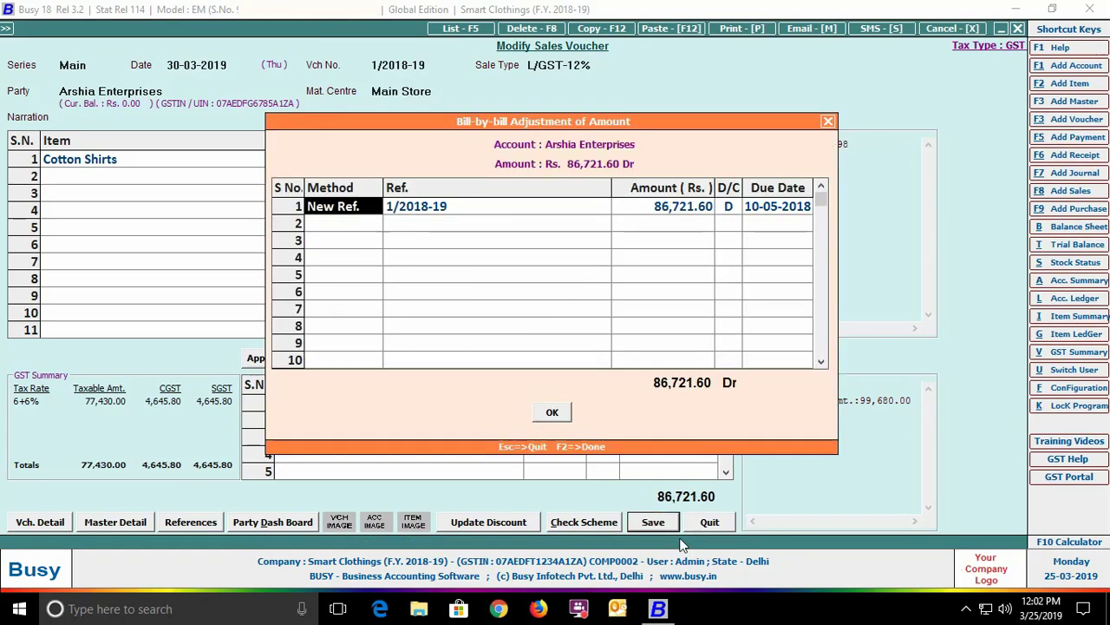
{"action": "left_click", "coordinate": [543, 411]}
{"action": "key", "text": "Escape"}
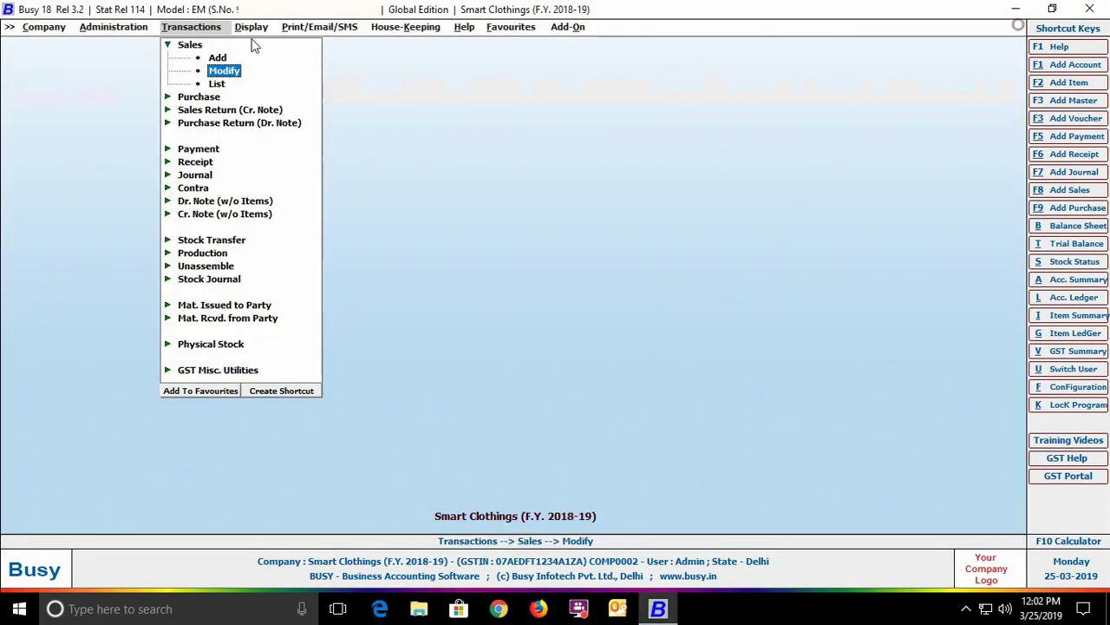
Show the standard one-account ledger for Arshia Enterprises.
{"action": "left_click", "coordinate": [249, 28]}
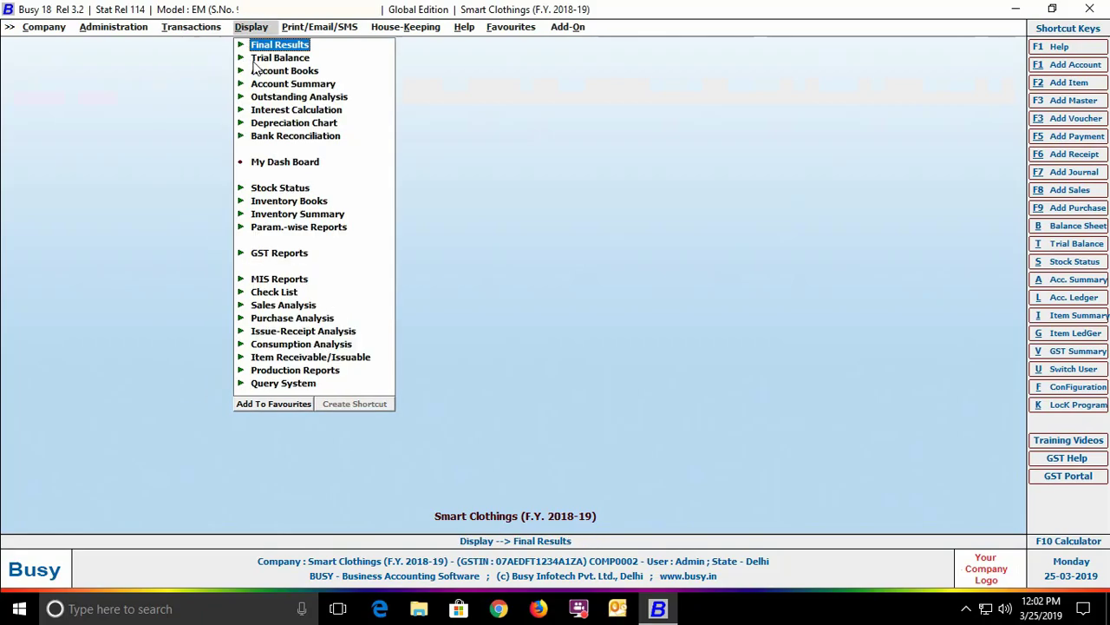
{"action": "left_click", "coordinate": [260, 71]}
{"action": "left_click", "coordinate": [286, 96]}
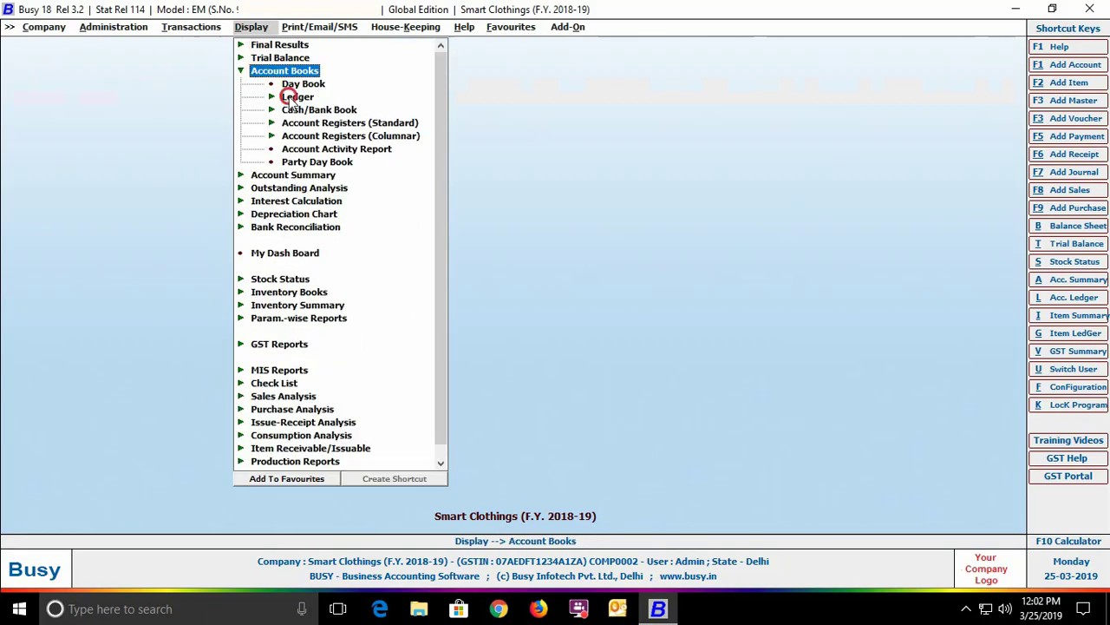
{"action": "left_click", "coordinate": [314, 111]}
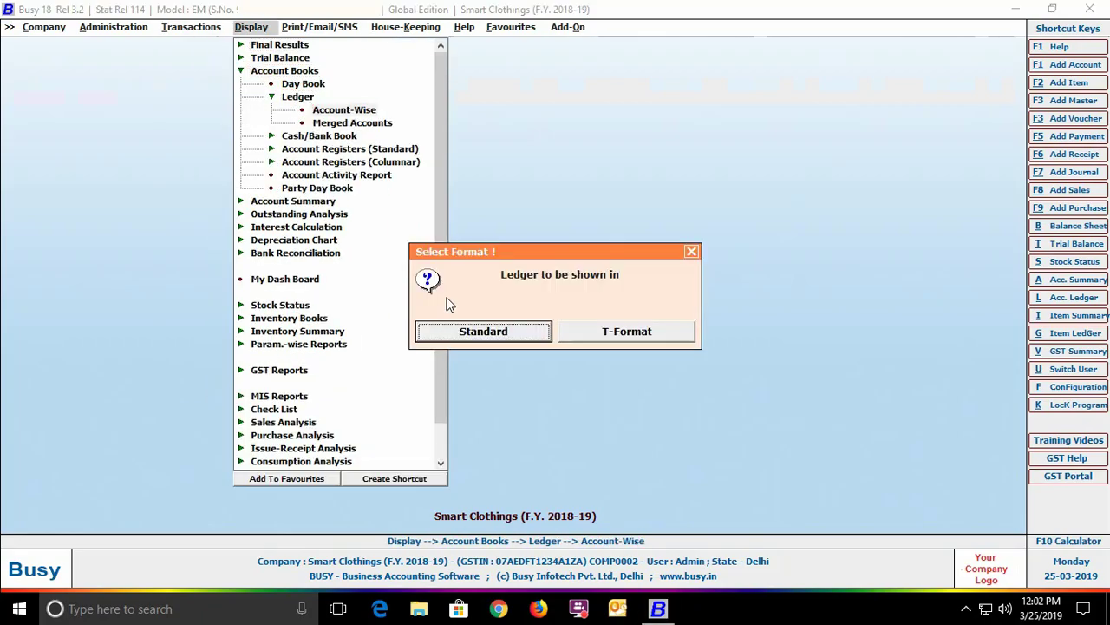
{"action": "left_click", "coordinate": [444, 336]}
{"action": "left_click", "coordinate": [483, 311]}
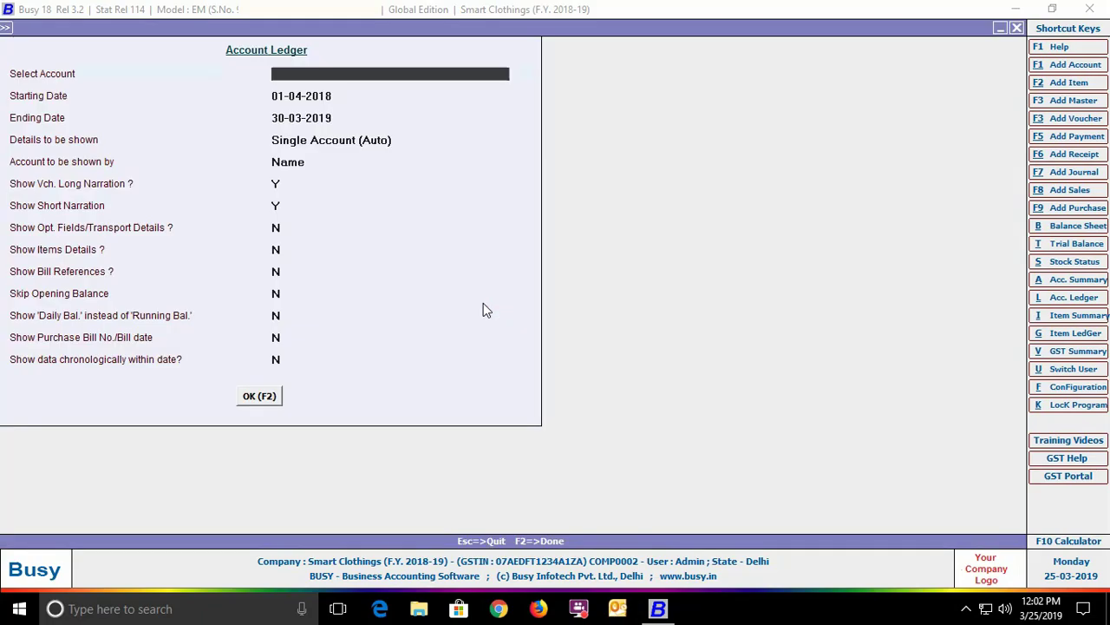
{"action": "type", "text": "arsh"}
{"action": "key", "text": "Return"}
{"action": "key", "text": "Return"}
{"action": "key", "text": "Return"}
{"action": "key", "text": "Return"}
{"action": "key", "text": "Return"}
{"action": "key", "text": "Return"}
{"action": "key", "text": "Return"}
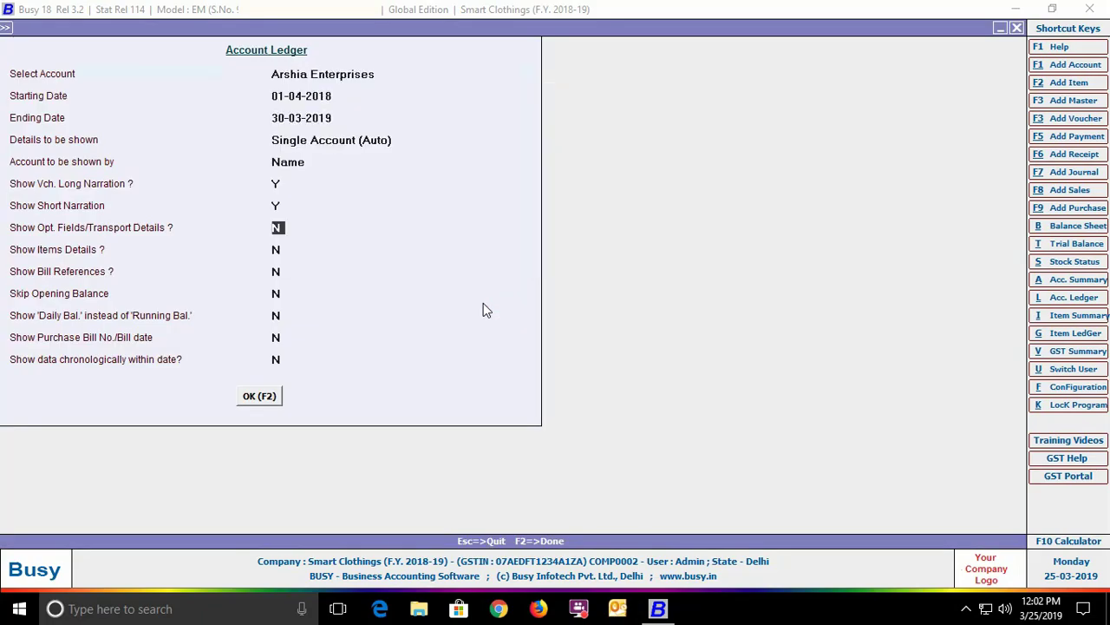
{"action": "key", "text": "Return"}
{"action": "key", "text": "Return"}
{"action": "key", "text": "Return"}
{"action": "key", "text": "Return"}
{"action": "key", "text": "Return"}
{"action": "key", "text": "Return"}
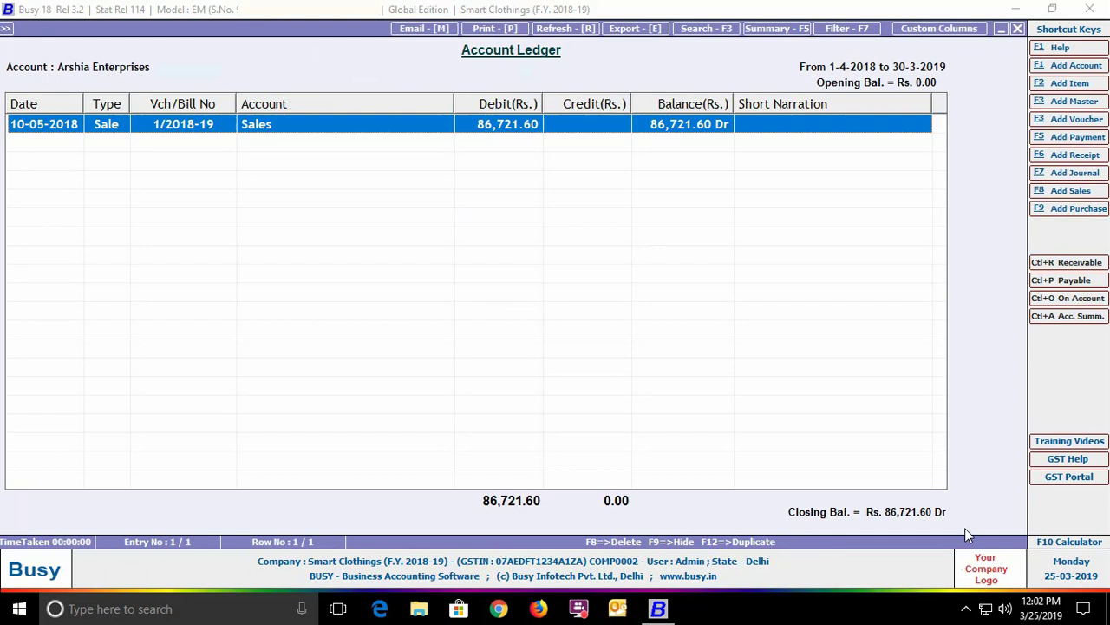
Switch the ledger to the Sales account to view its closing balance.
{"action": "left_click", "coordinate": [1019, 29]}
{"action": "type", "text": "s"}
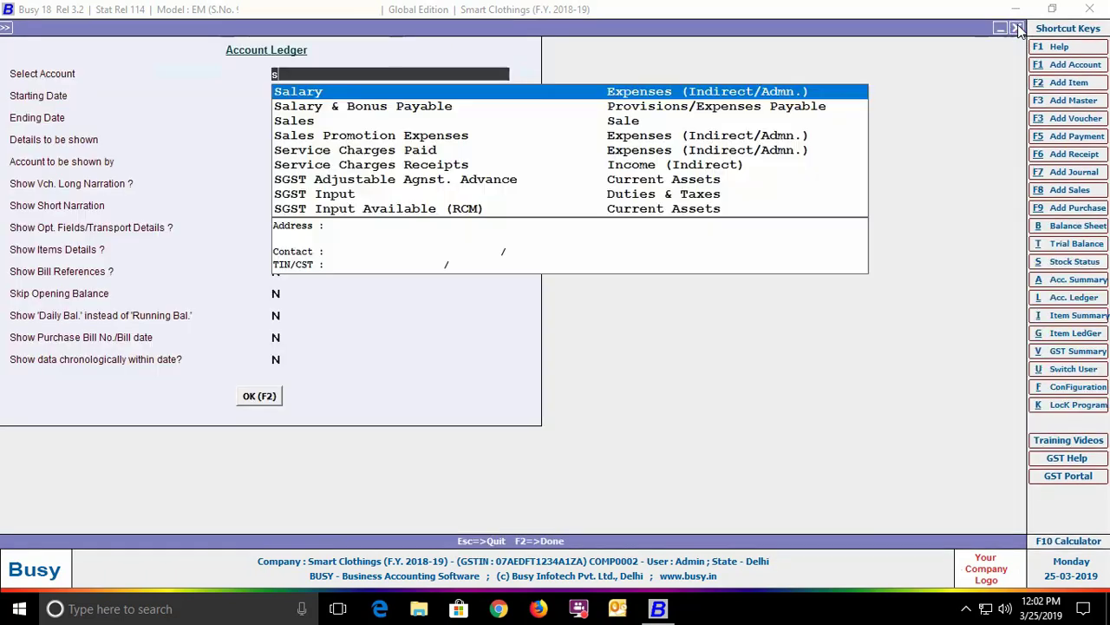
{"action": "type", "text": "ale"}
{"action": "key", "text": "Return"}
{"action": "key", "text": "Return"}
{"action": "key", "text": "Return"}
{"action": "key", "text": "Return"}
{"action": "key", "text": "Return"}
{"action": "key", "text": "F2"}
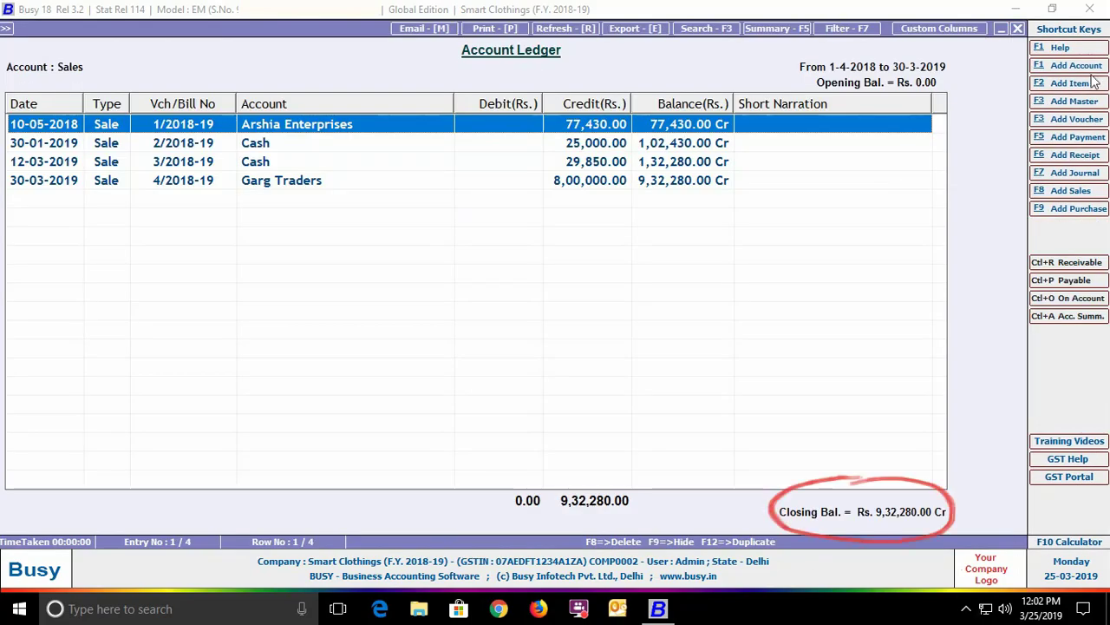
Close the Sales ledger and dismiss the ledger scope and format choices.
{"action": "left_click", "coordinate": [1017, 29]}
{"action": "left_click", "coordinate": [1017, 29]}
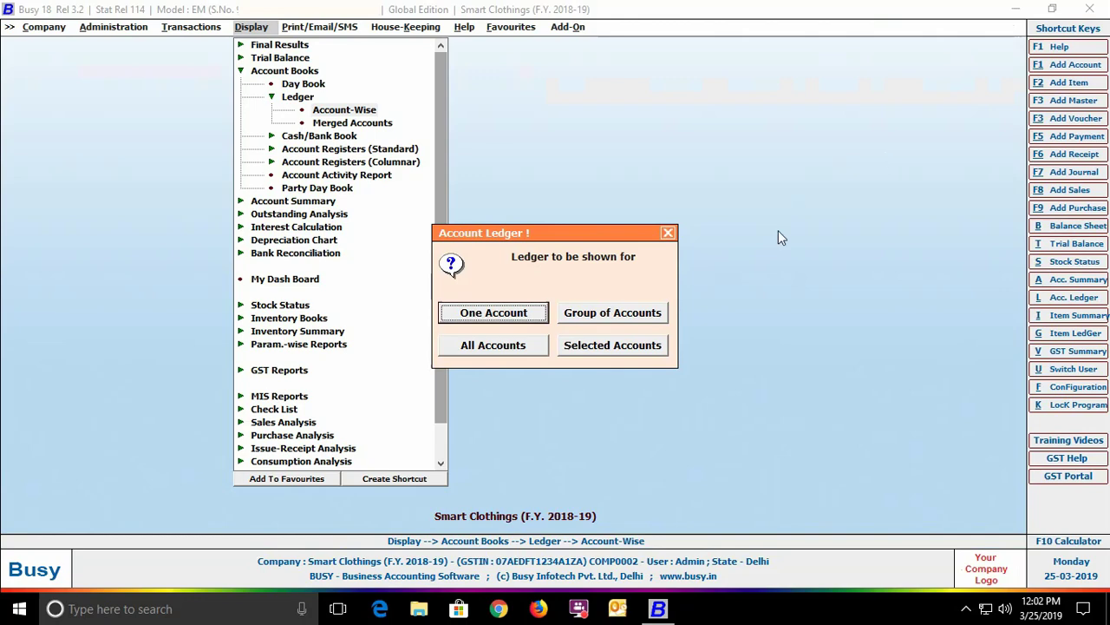
{"action": "left_click", "coordinate": [668, 234]}
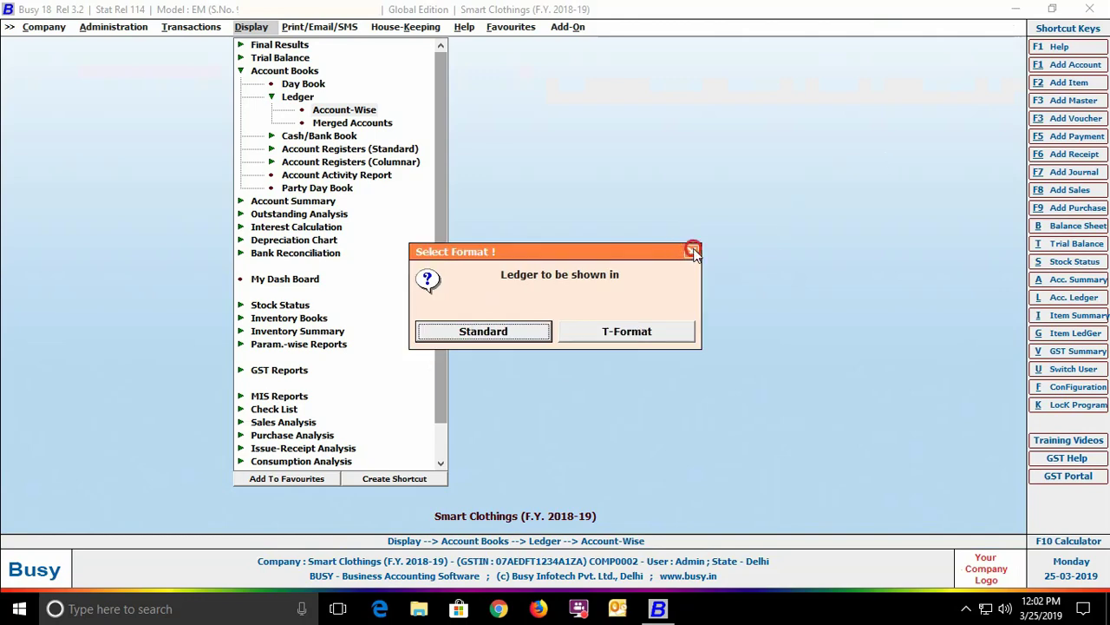
{"action": "left_click", "coordinate": [666, 237]}
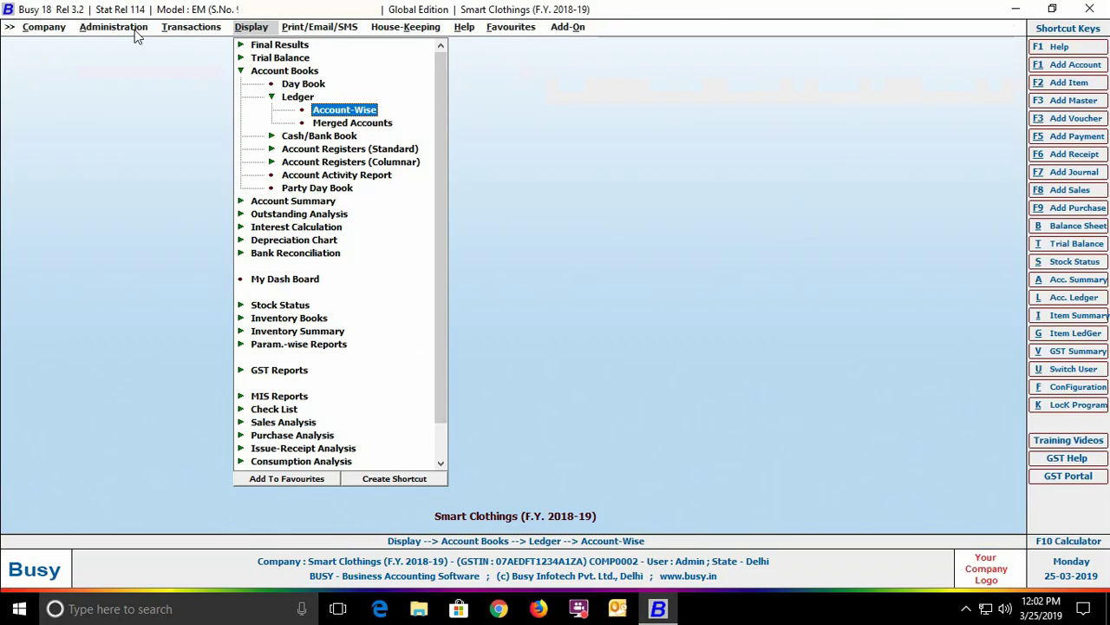
Start changing to the F.Y. from 01-04-2019, carrying balances for all masters.
{"action": "left_click", "coordinate": [135, 29]}
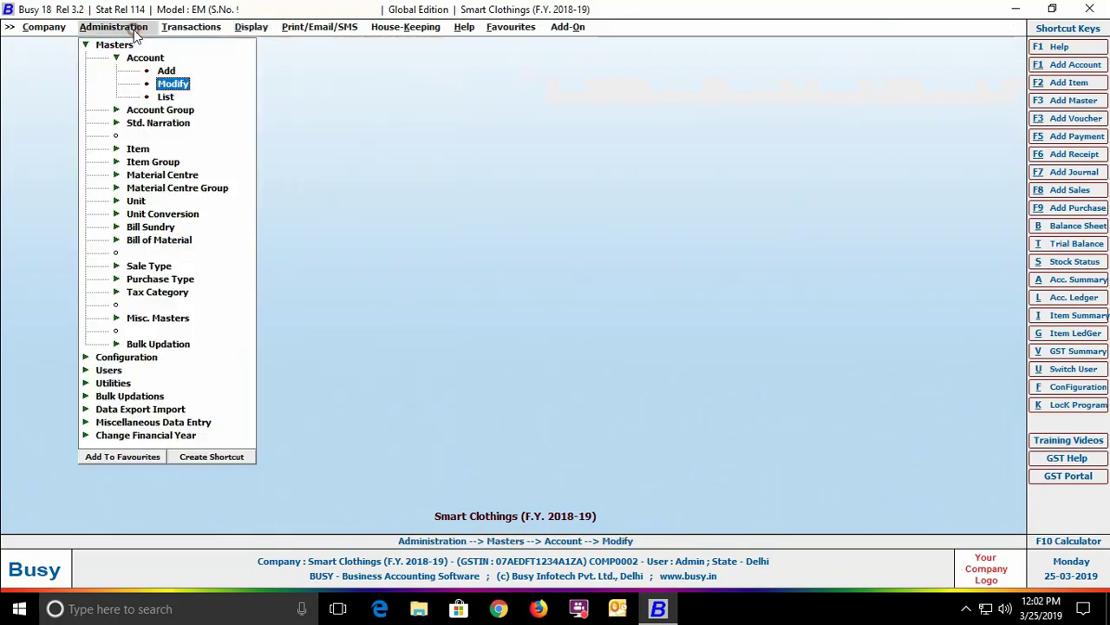
{"action": "left_click", "coordinate": [160, 433]}
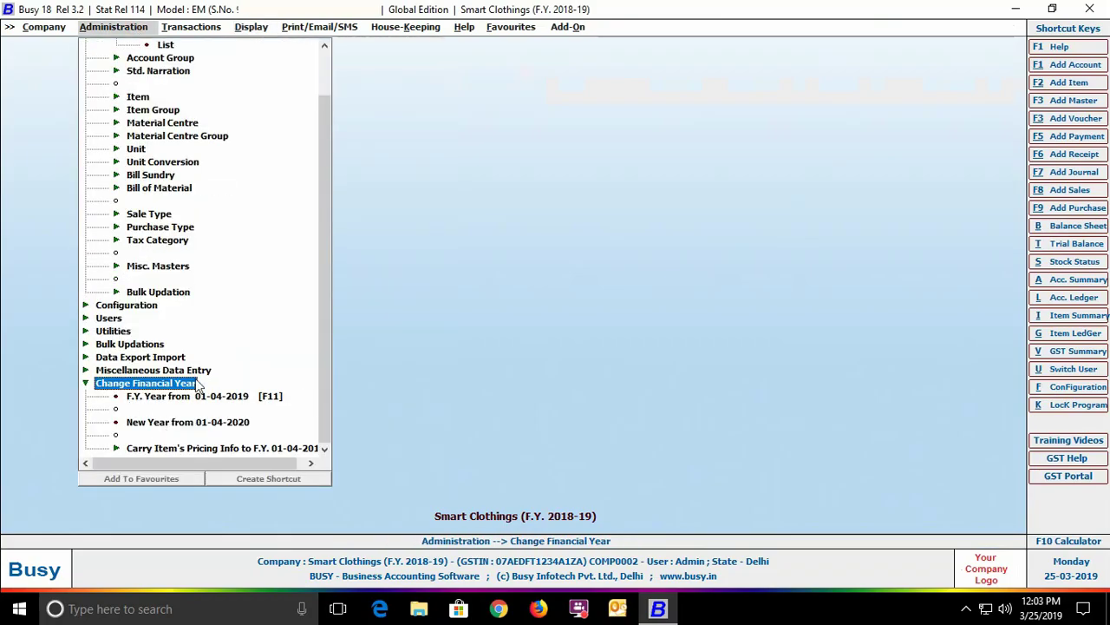
{"action": "left_click", "coordinate": [234, 406]}
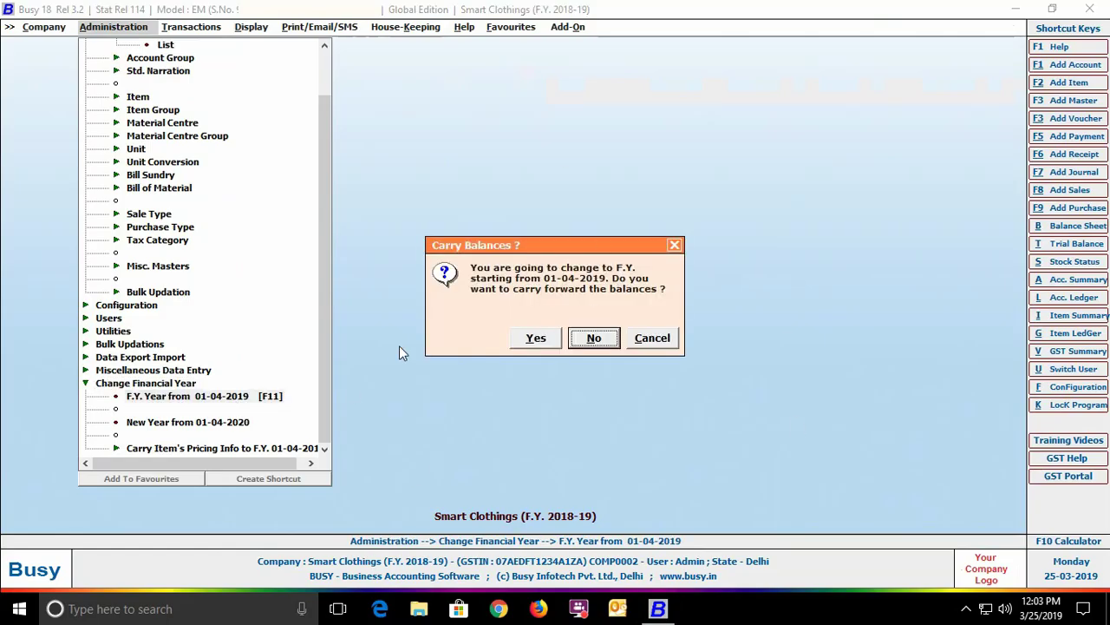
{"action": "left_click", "coordinate": [529, 337]}
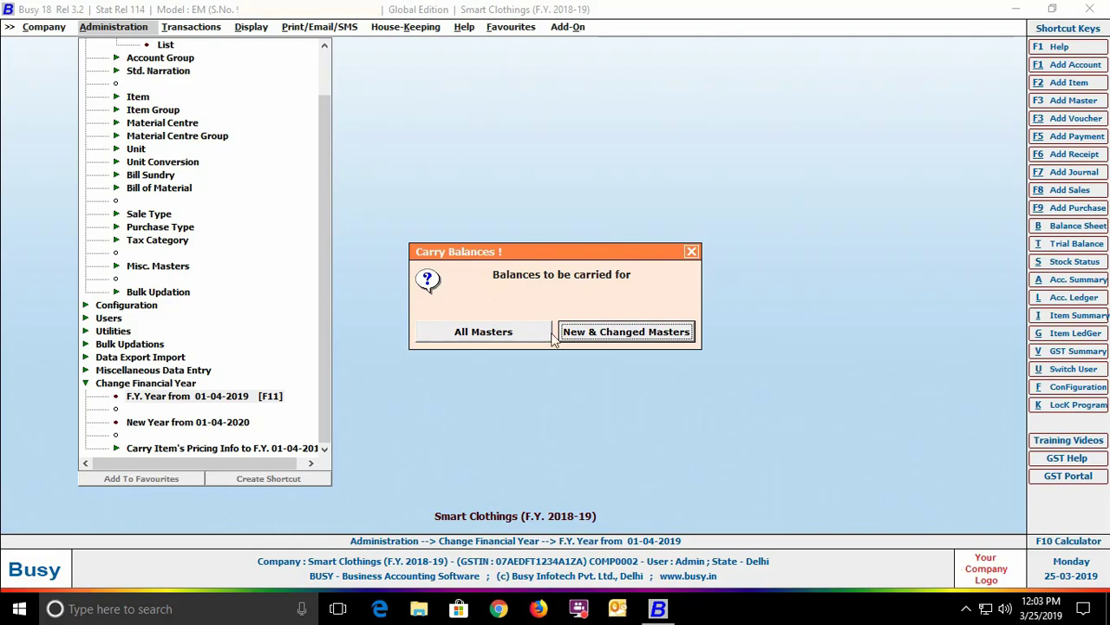
{"action": "left_click", "coordinate": [497, 334]}
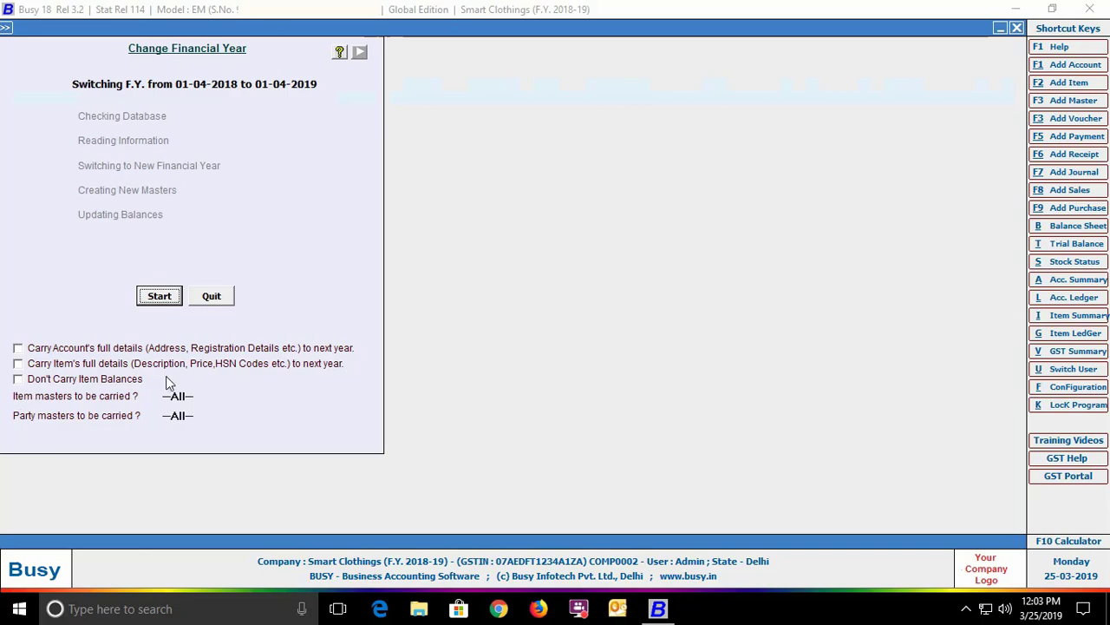
Carry full account and item details, start the switch, and accept the warning and Bank Reconciliation prompts.
{"action": "left_click", "coordinate": [18, 348]}
{"action": "left_click", "coordinate": [17, 364]}
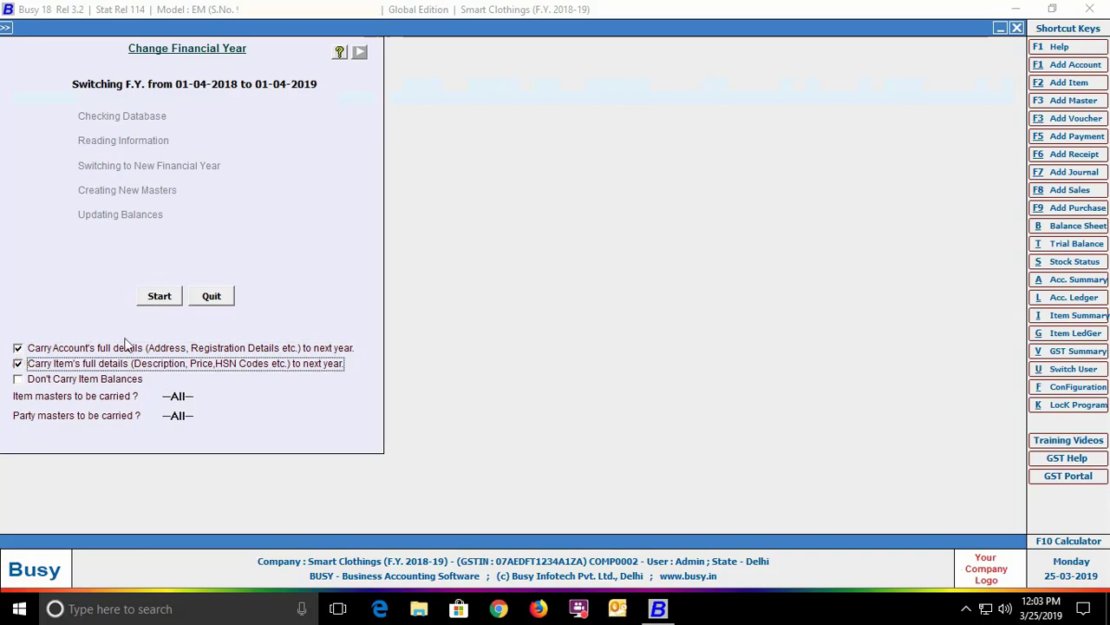
{"action": "left_click", "coordinate": [156, 298]}
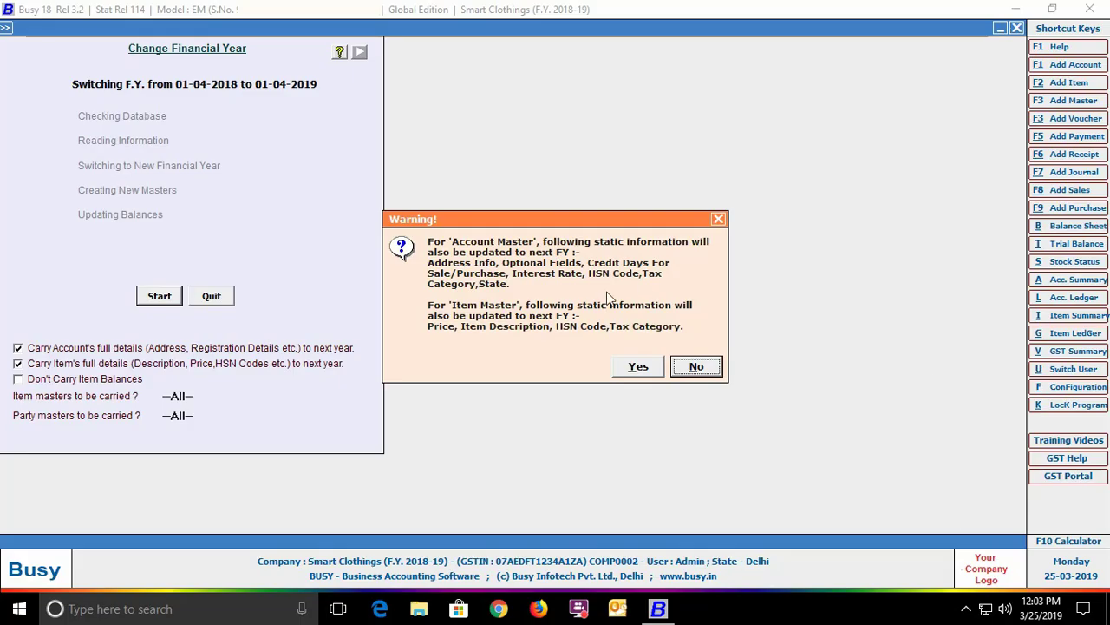
{"action": "left_click", "coordinate": [638, 366]}
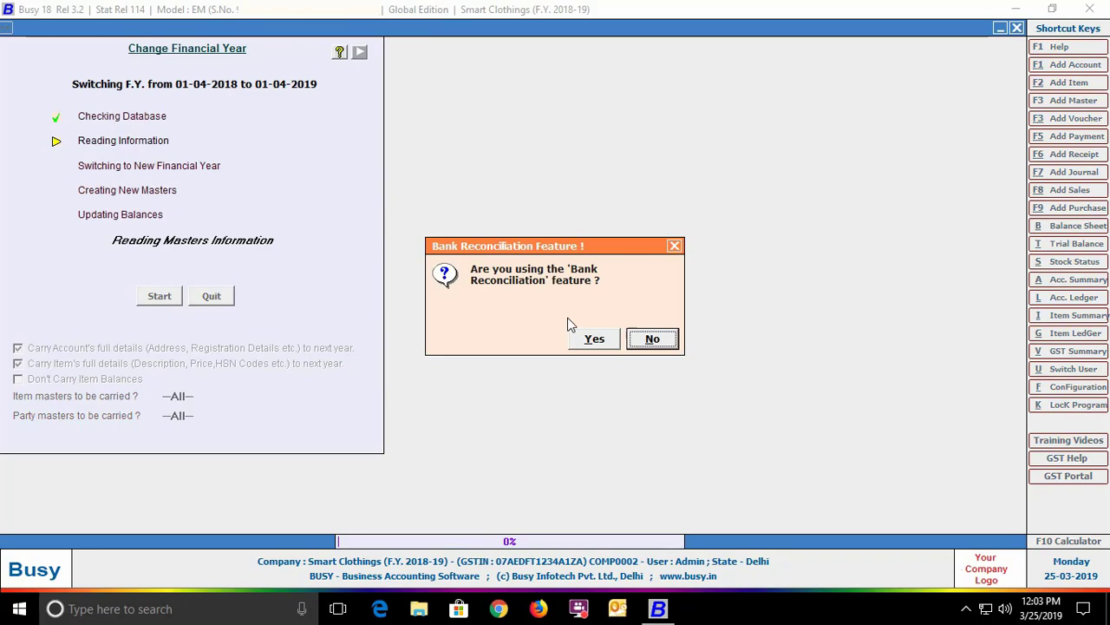
{"action": "left_click", "coordinate": [596, 340]}
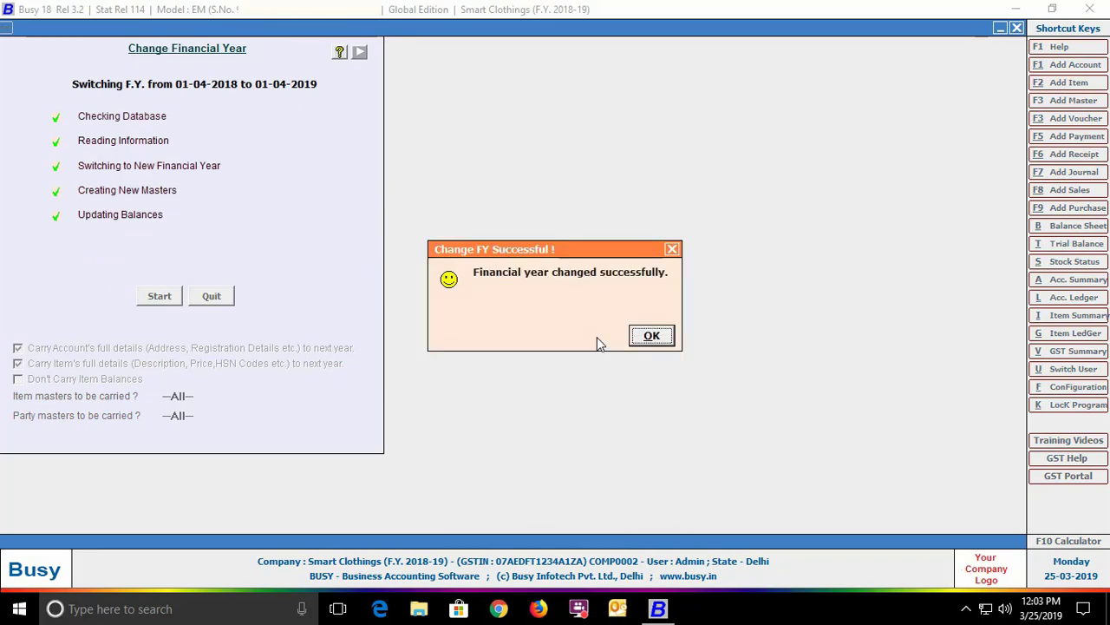
{"action": "left_click", "coordinate": [652, 337]}
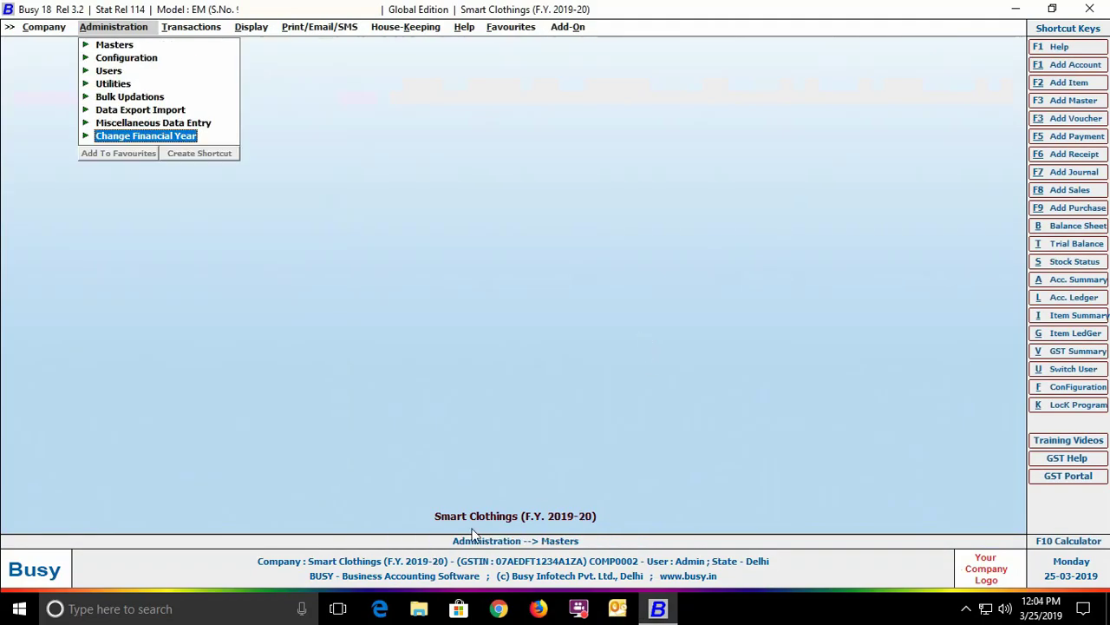
Open the ICICI Bank account for modification in F.Y. 2019-20 and close it.
{"action": "left_click", "coordinate": [114, 44]}
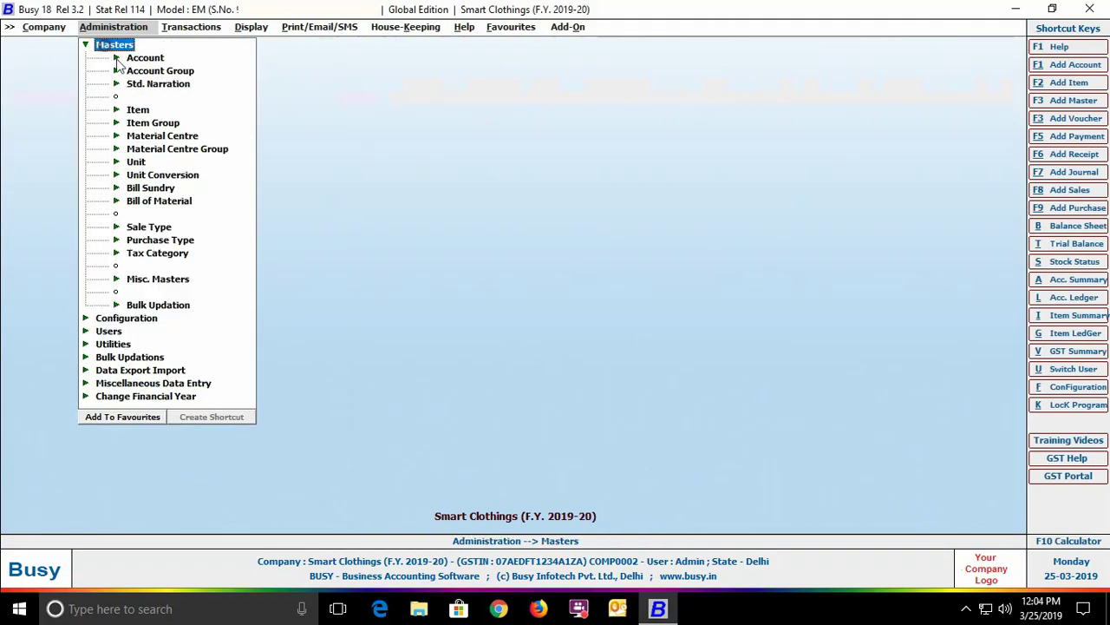
{"action": "left_click", "coordinate": [139, 57]}
{"action": "left_click", "coordinate": [140, 83]}
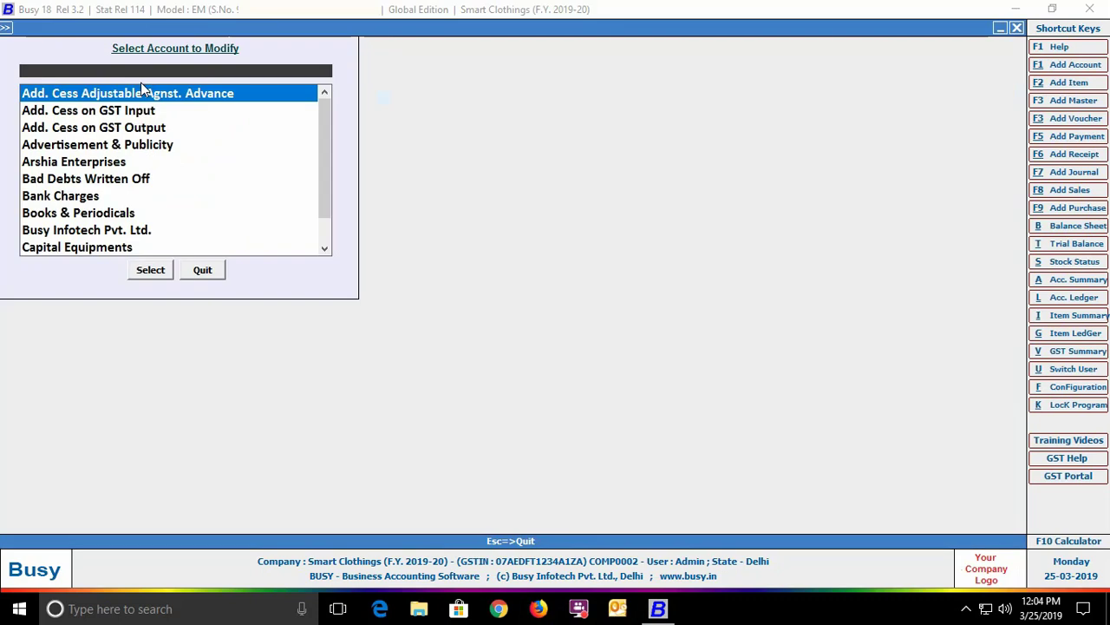
{"action": "type", "text": "ic"}
{"action": "key", "text": "Return"}
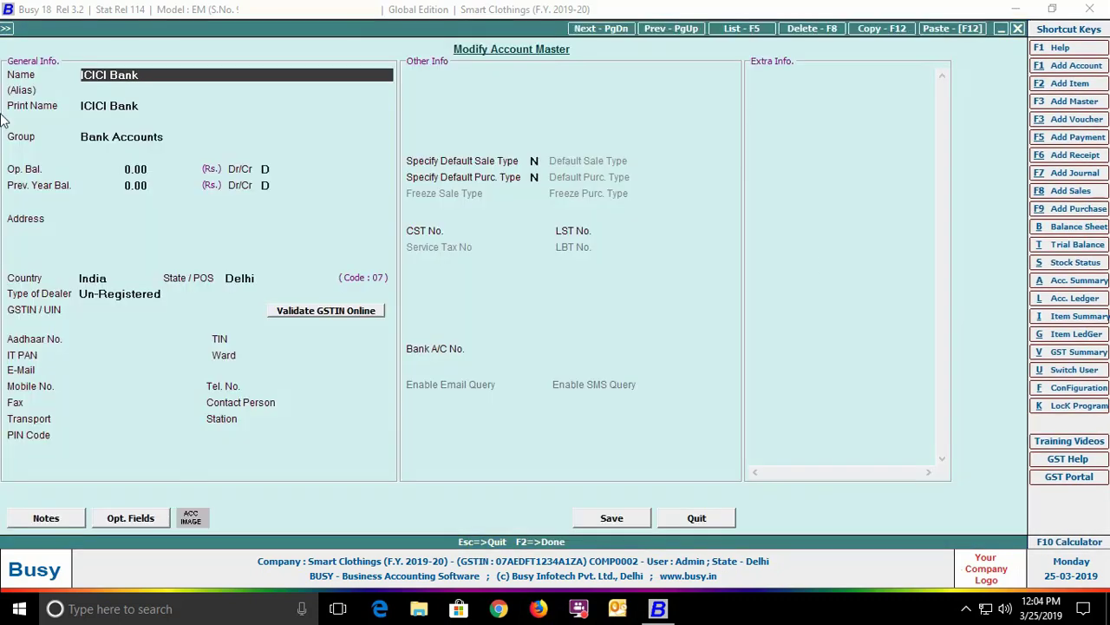
{"action": "key", "text": "Escape"}
Review Arshia Enterprises' carried-forward 86,721.60 opening balance and pending bill.
{"action": "type", "text": "a"}
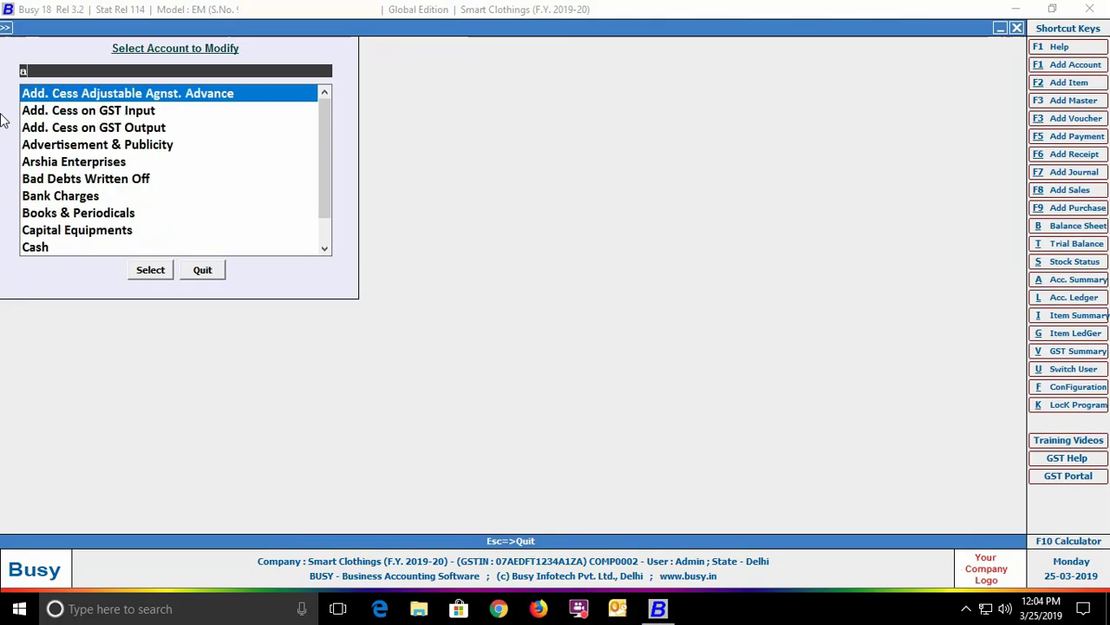
{"action": "type", "text": "rs"}
{"action": "key", "text": "Return"}
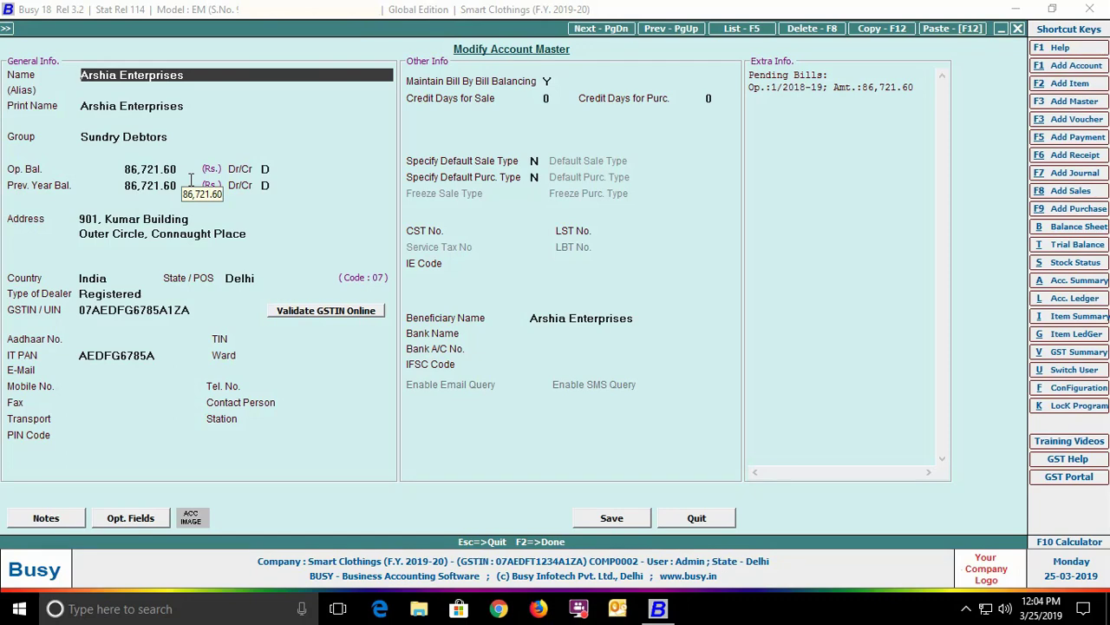
{"action": "key", "text": "Escape"}
Open the Sales account's details from the filtered account list.
{"action": "type", "text": "sa"}
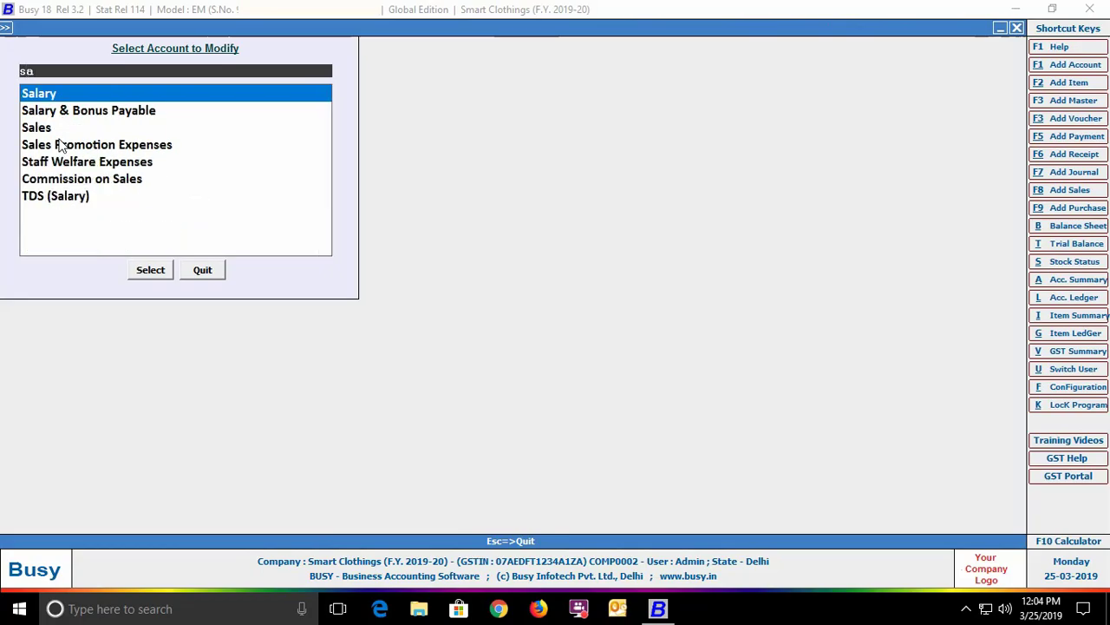
{"action": "key", "text": "Down"}
{"action": "key", "text": "Down"}
{"action": "key", "text": "Return"}
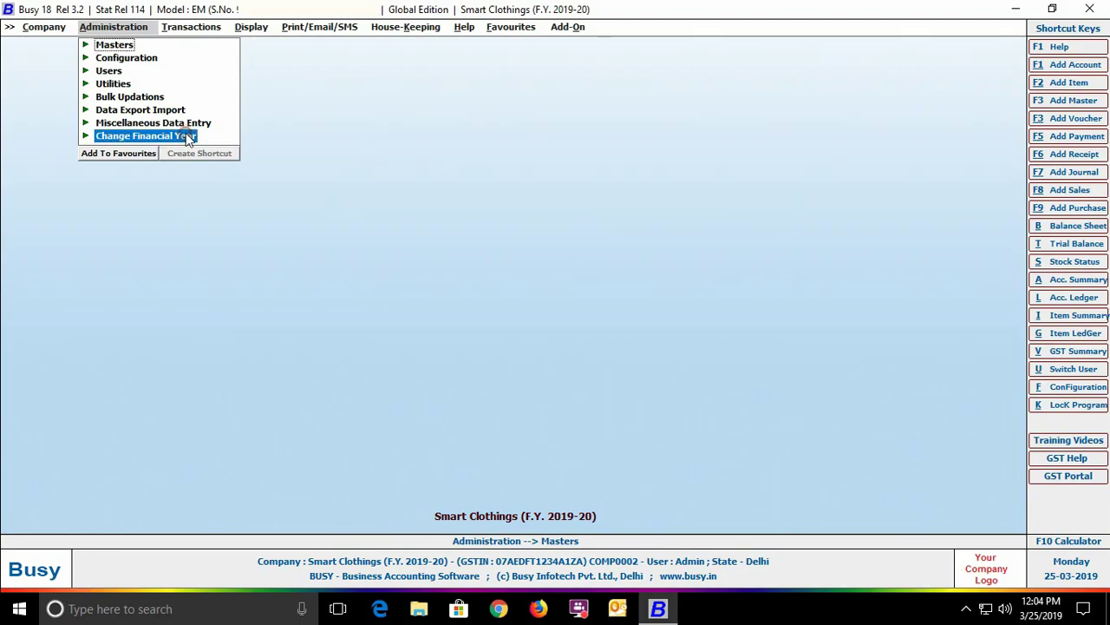
Switch the company to F.Y. 2018-19, the year starting 01-04-2018.
{"action": "left_click", "coordinate": [187, 136]}
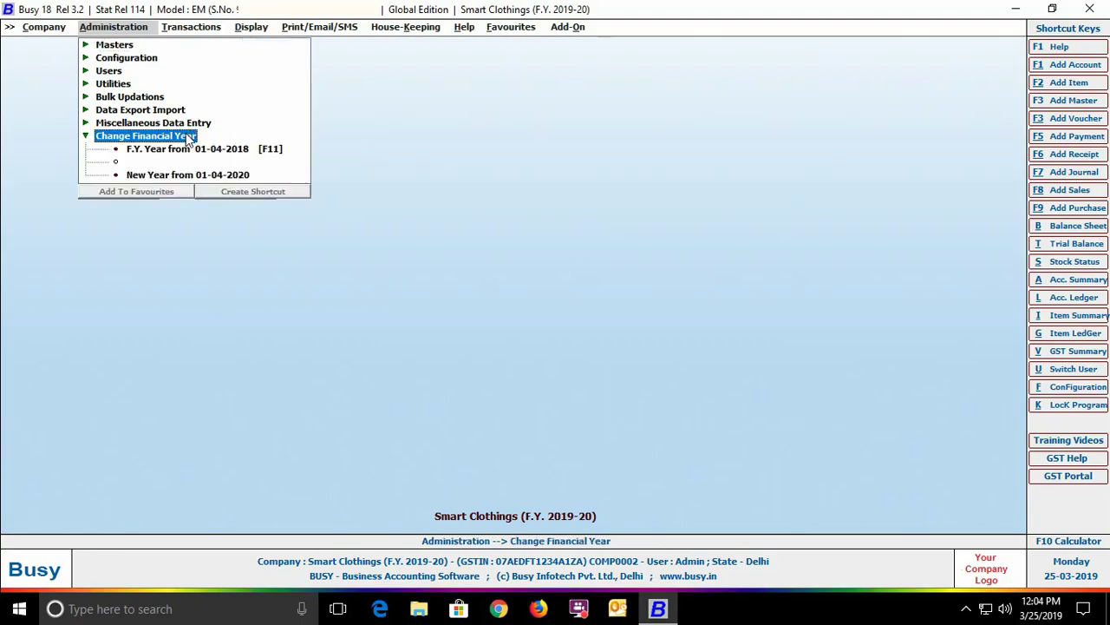
{"action": "double_click", "coordinate": [195, 150]}
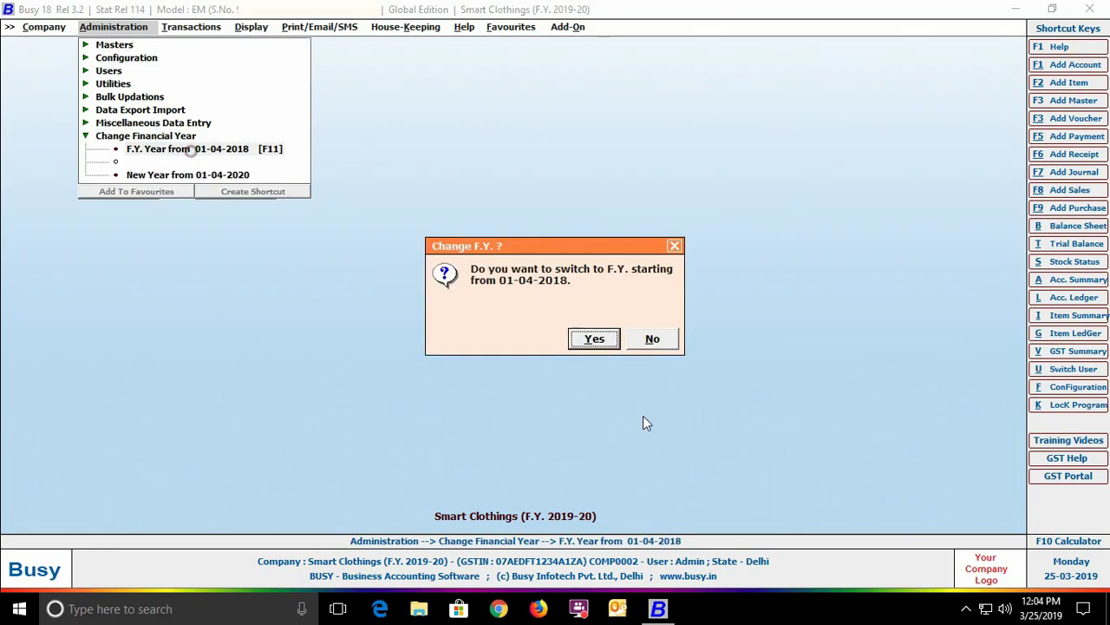
{"action": "left_click", "coordinate": [596, 342]}
{"action": "left_click", "coordinate": [645, 332]}
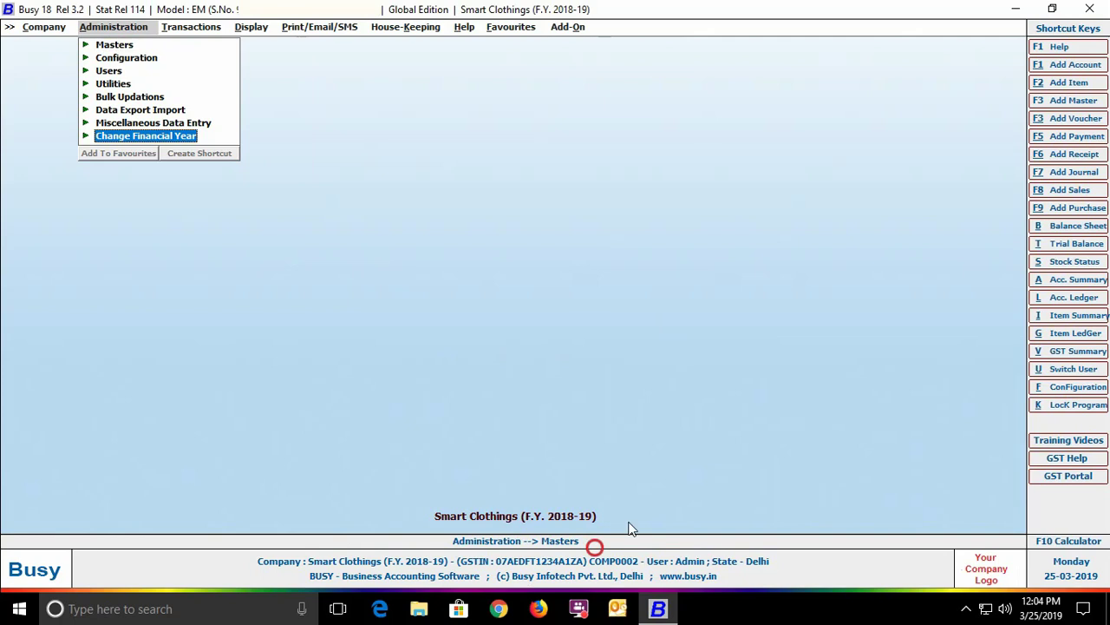
Load Arshia Enterprises' item prices in the Sales Party-Item Price Structure.
{"action": "left_click", "coordinate": [131, 59]}
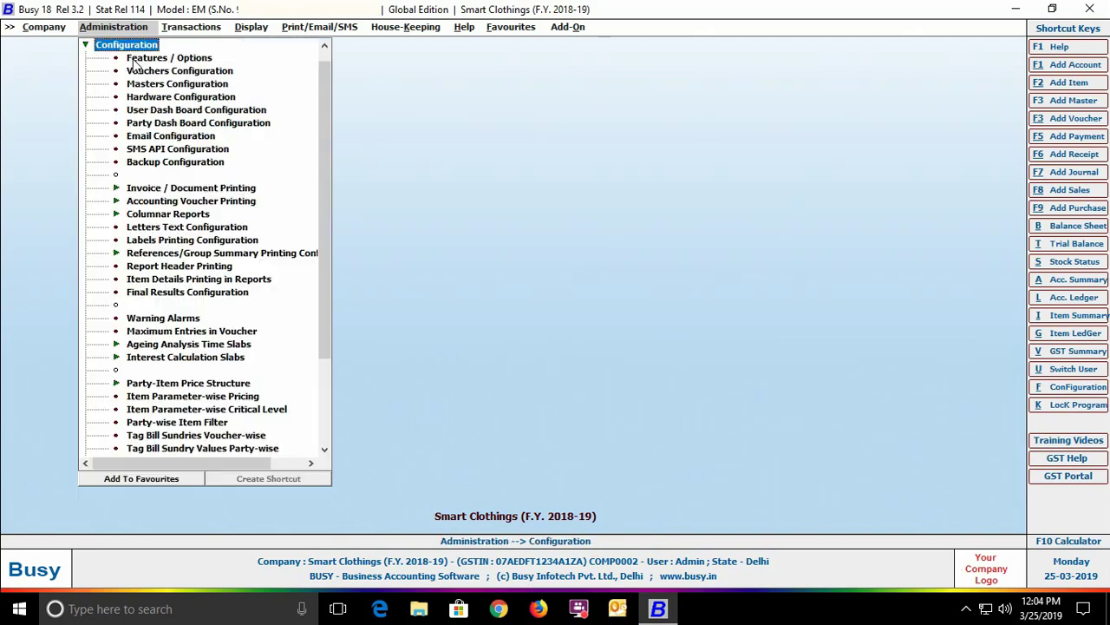
{"action": "left_click", "coordinate": [209, 384]}
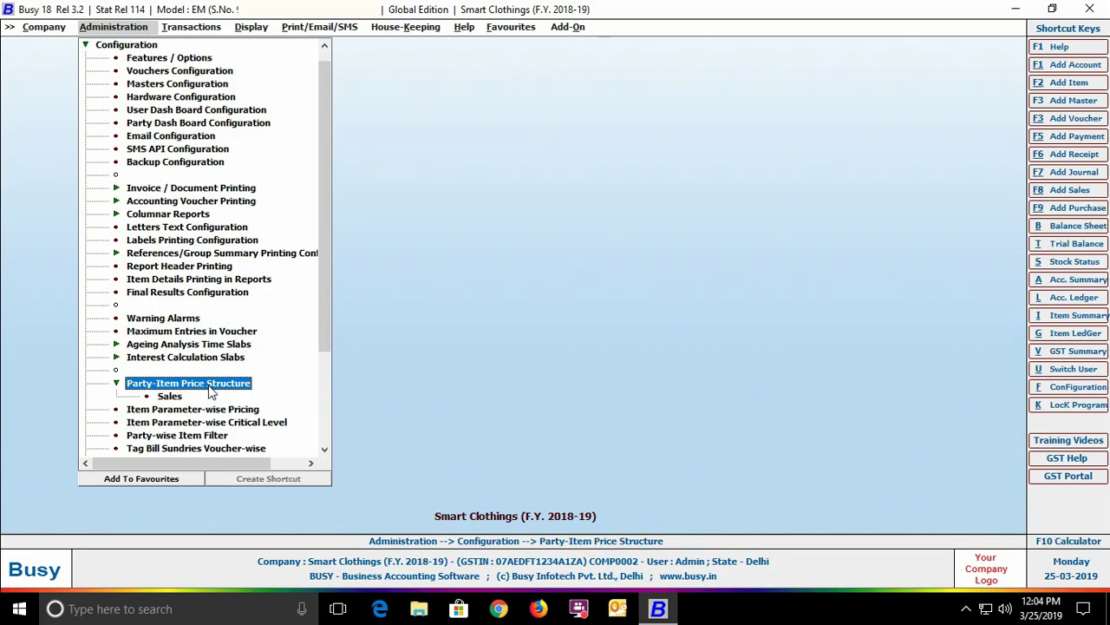
{"action": "double_click", "coordinate": [165, 398]}
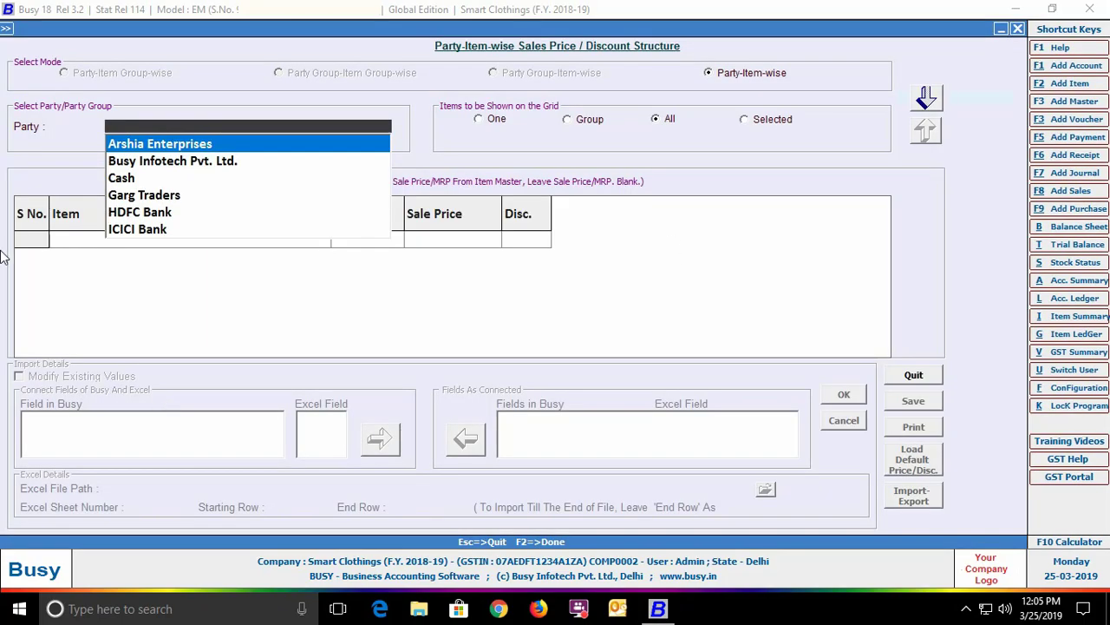
{"action": "key", "text": "Return"}
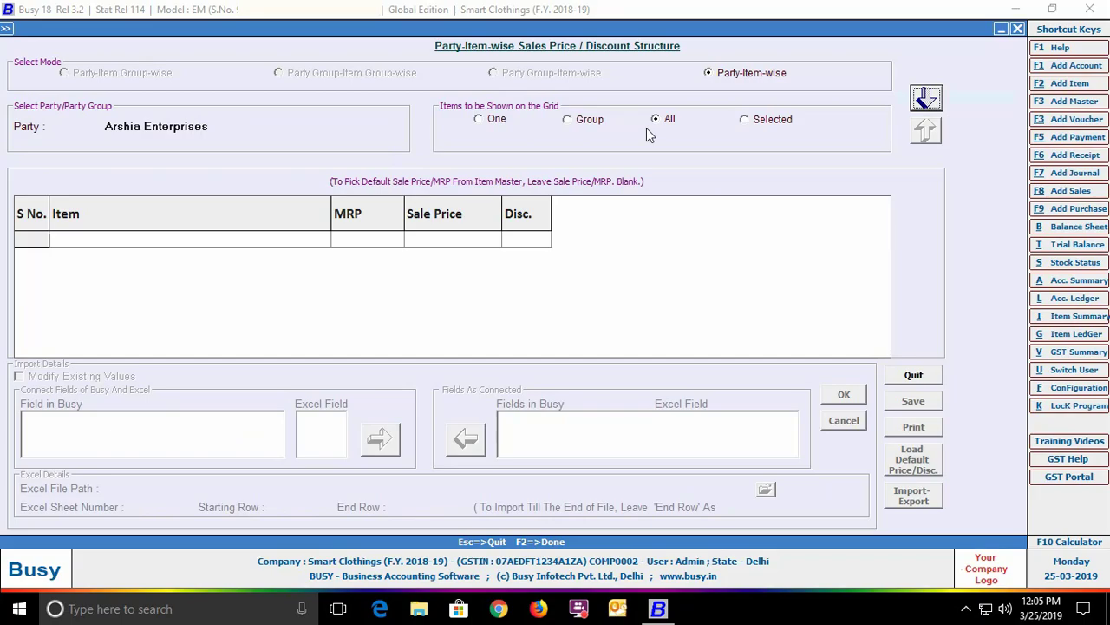
{"action": "left_click", "coordinate": [926, 97]}
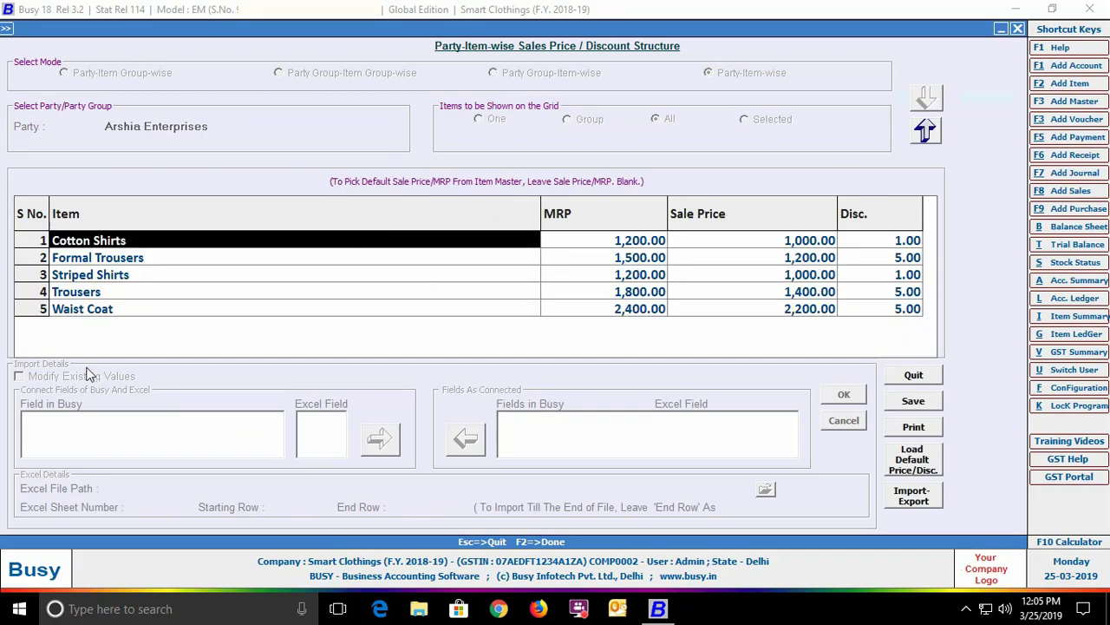
Set discounts of 0.50 on Cotton Shirts and 3.00 on Formal Trousers, Trousers price 1,700, and save.
{"action": "left_click", "coordinate": [893, 242]}
{"action": "type", "text": "0.5"}
{"action": "key", "text": "Return"}
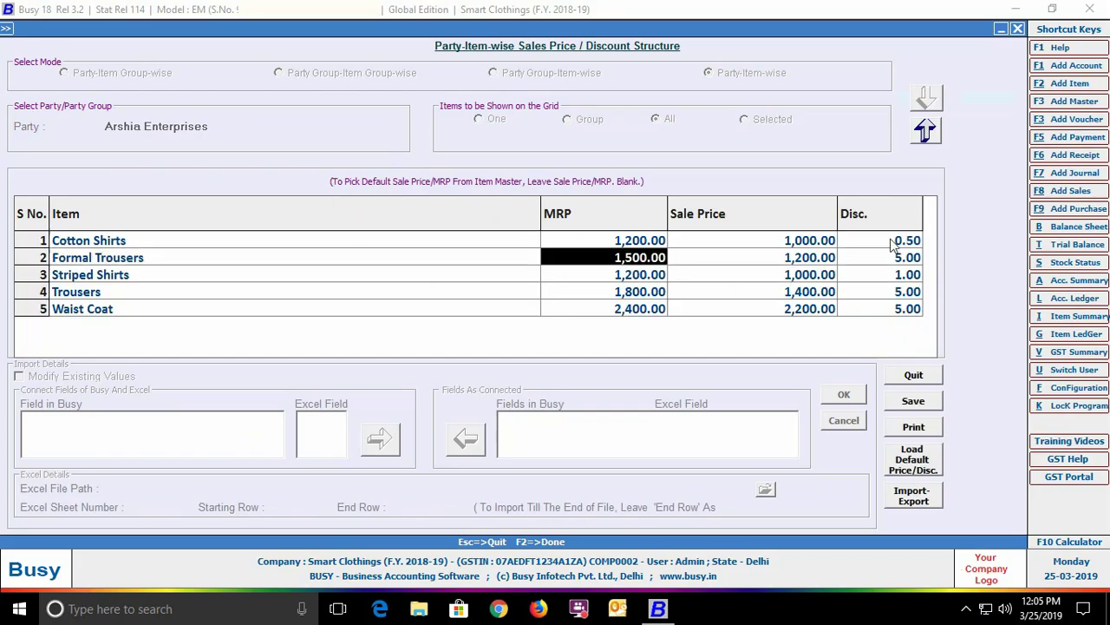
{"action": "key", "text": "Return"}
{"action": "key", "text": "Return"}
{"action": "type", "text": "3"}
{"action": "key", "text": "Return"}
{"action": "key", "text": "Return"}
{"action": "key", "text": "Return"}
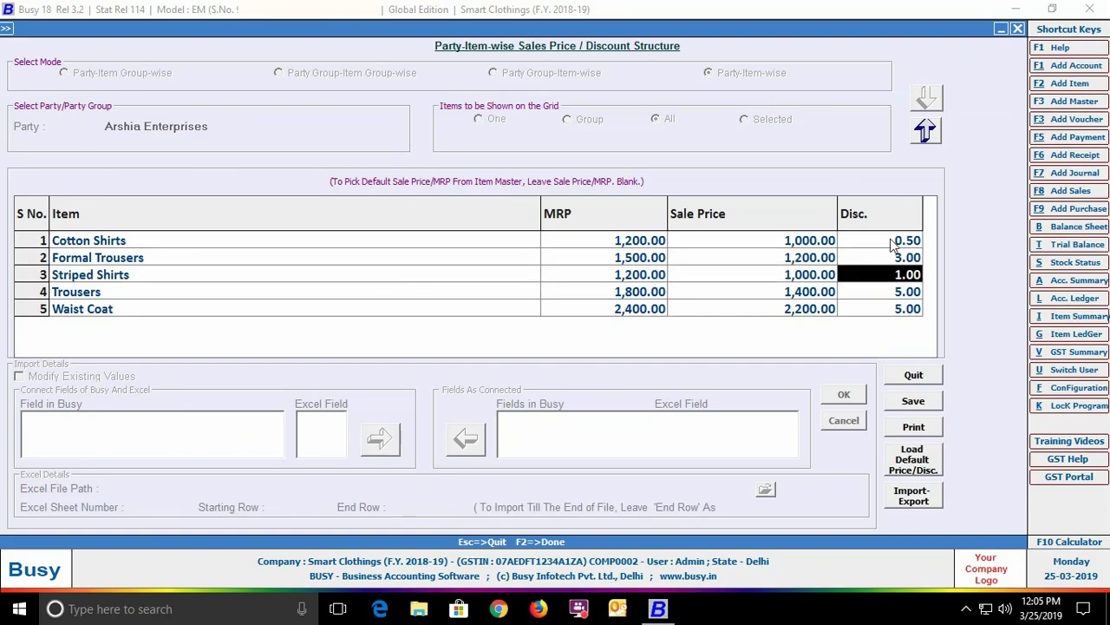
{"action": "key", "text": "Return"}
{"action": "key", "text": "Return"}
{"action": "type", "text": "700"}
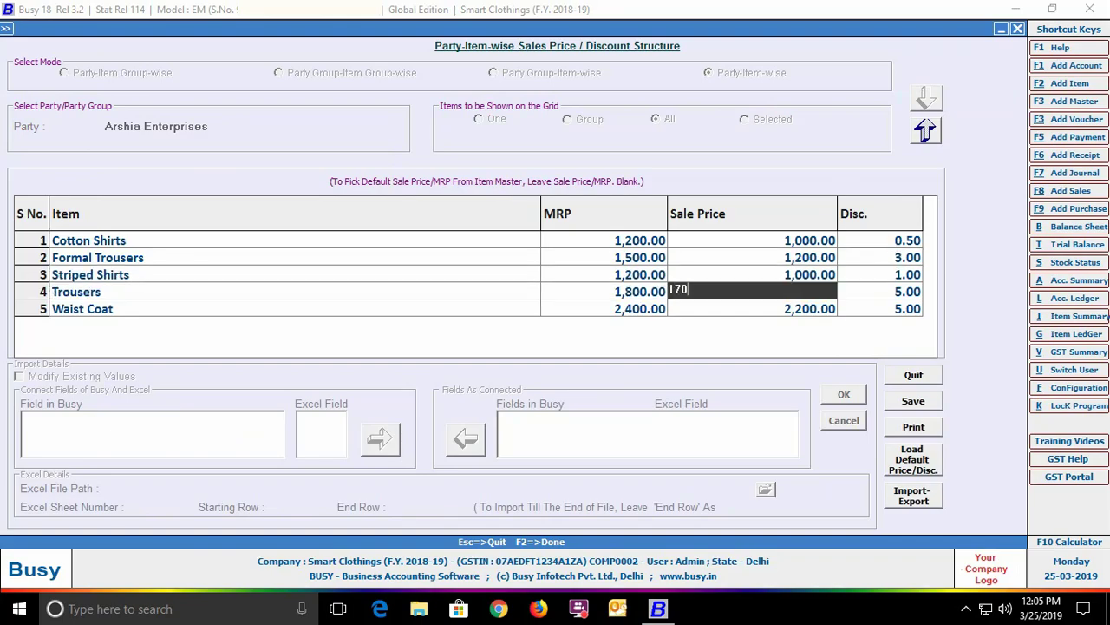
{"action": "key", "text": "Return"}
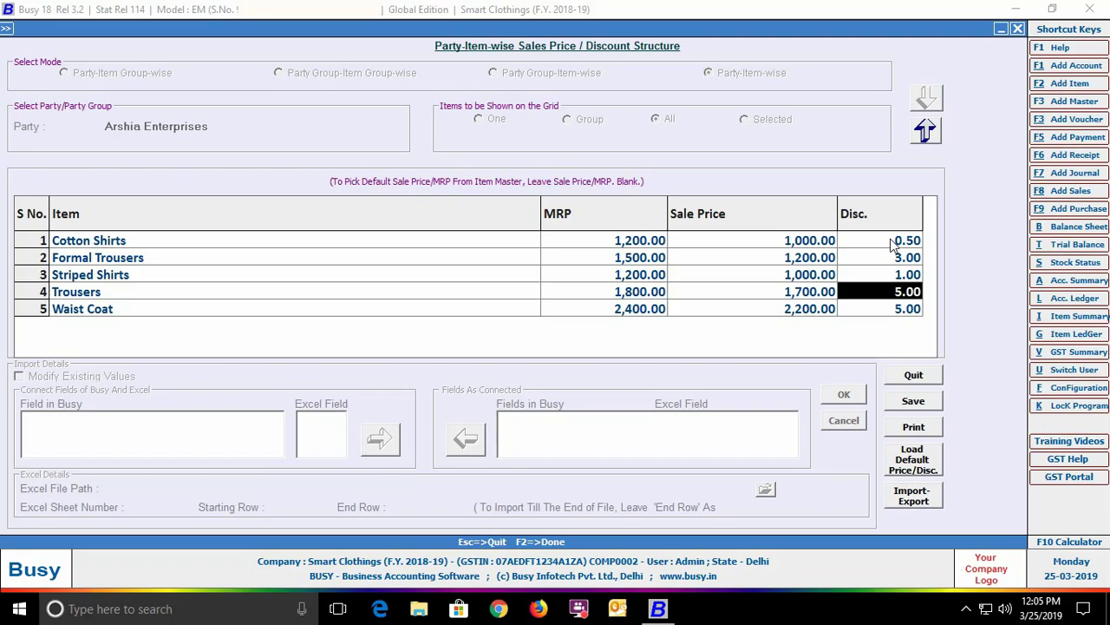
{"action": "left_click", "coordinate": [934, 403]}
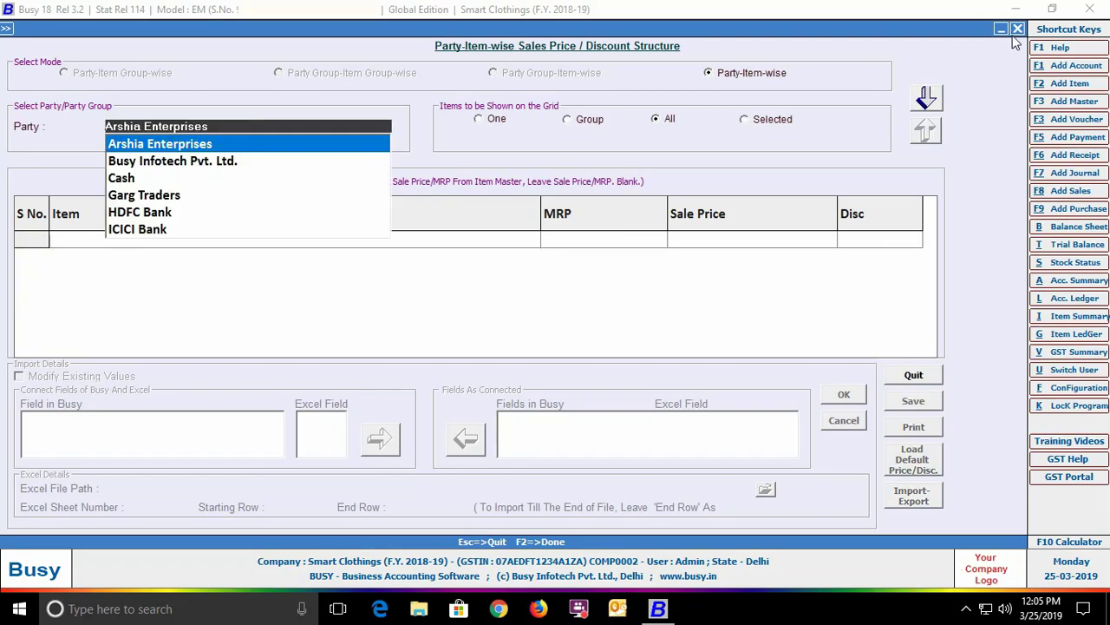
Carry the Party-Item Price Structure into F.Y. 2019-20 with Create Masters ticked, skipping the log.
{"action": "left_click", "coordinate": [1017, 28]}
{"action": "left_click", "coordinate": [90, 45]}
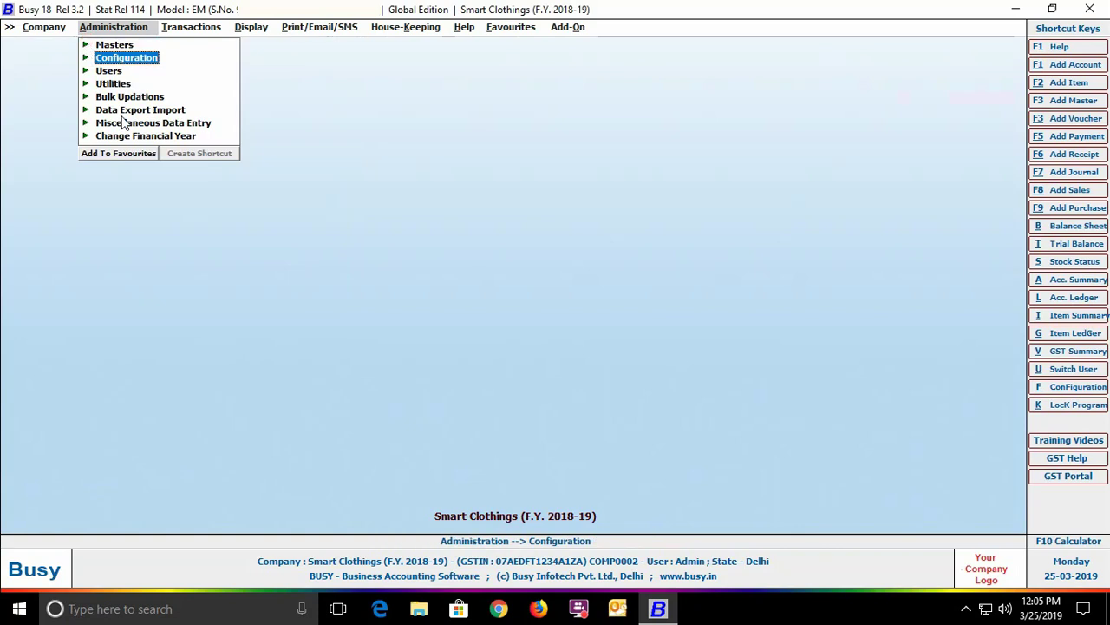
{"action": "left_click", "coordinate": [140, 136]}
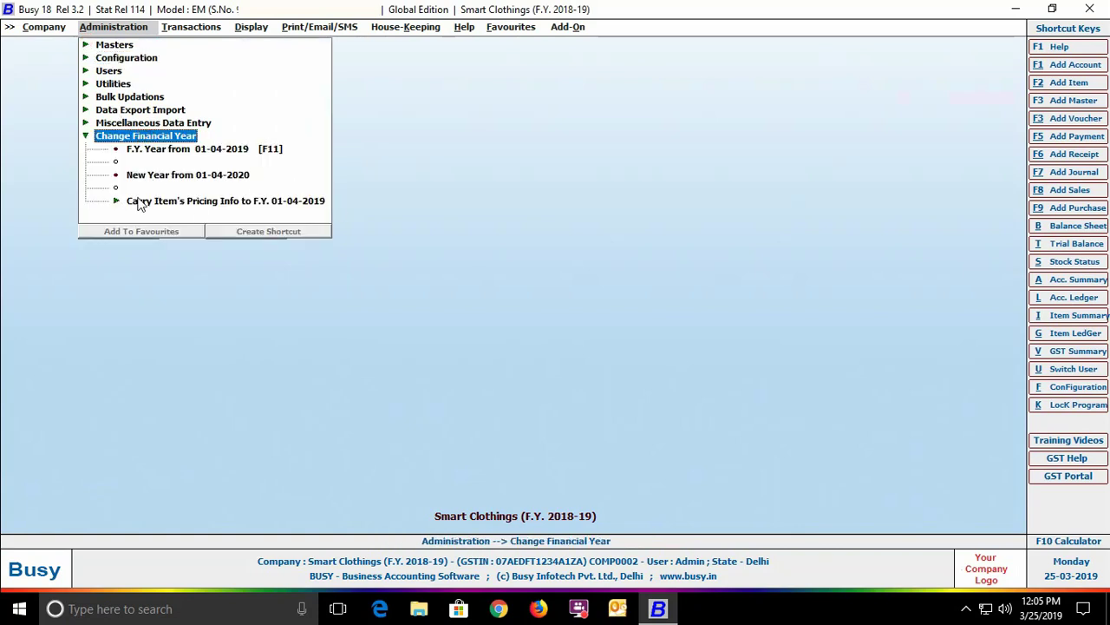
{"action": "left_click", "coordinate": [276, 203]}
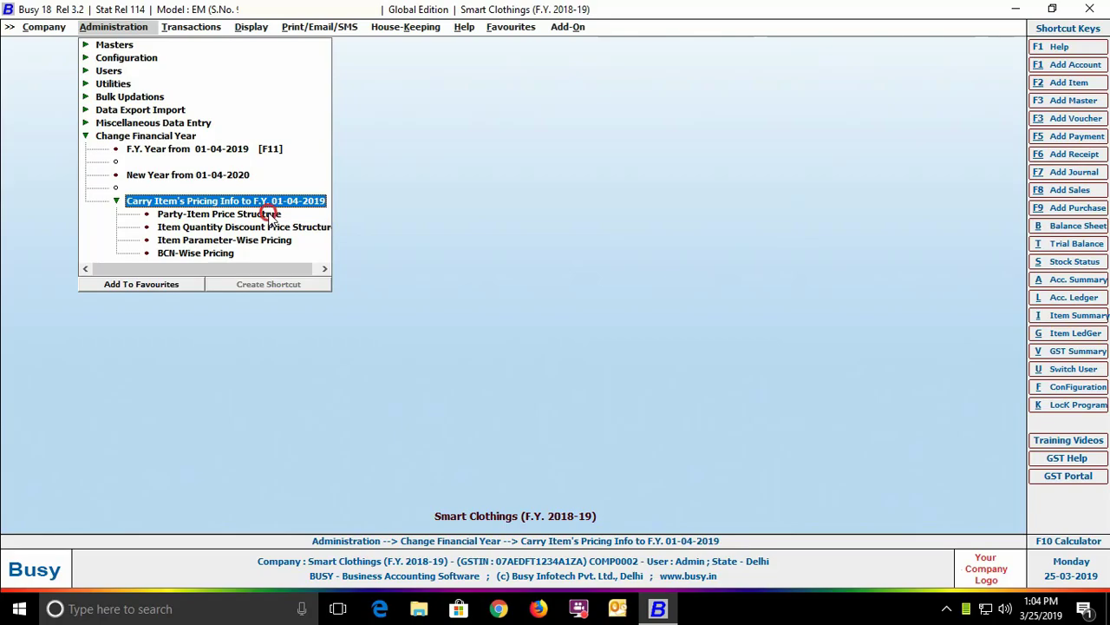
{"action": "double_click", "coordinate": [267, 215]}
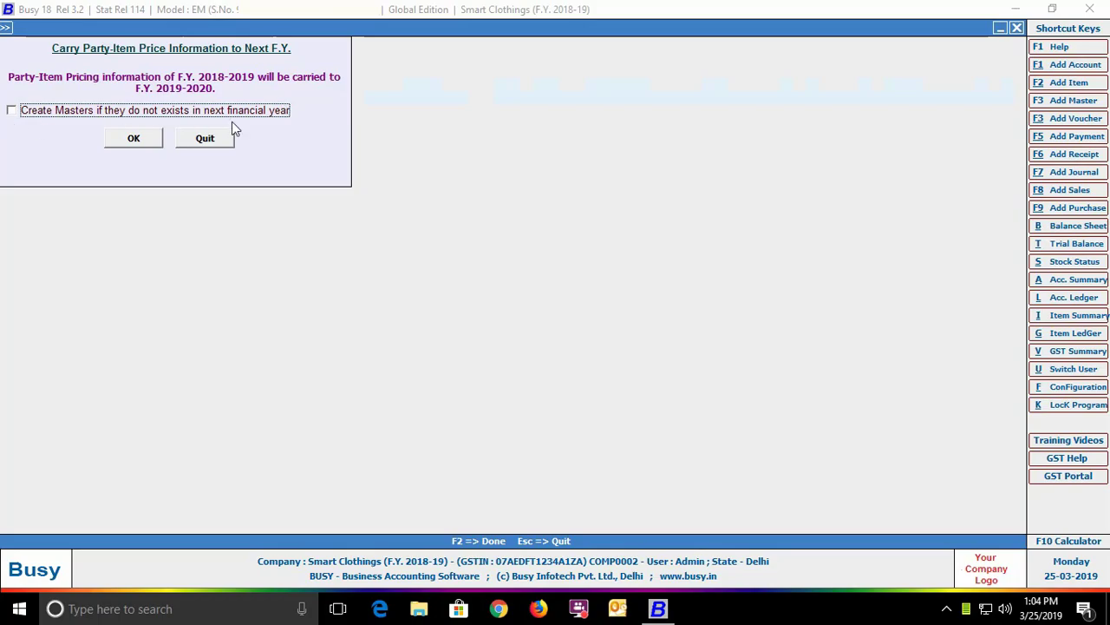
{"action": "left_click", "coordinate": [11, 110]}
{"action": "left_click", "coordinate": [143, 139]}
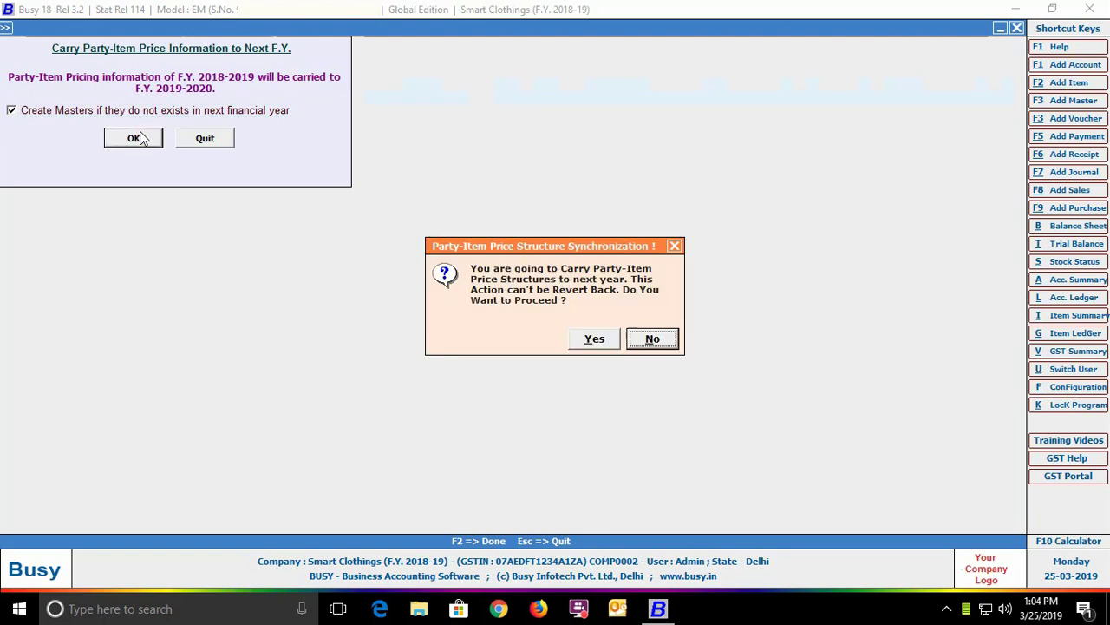
{"action": "left_click", "coordinate": [594, 342]}
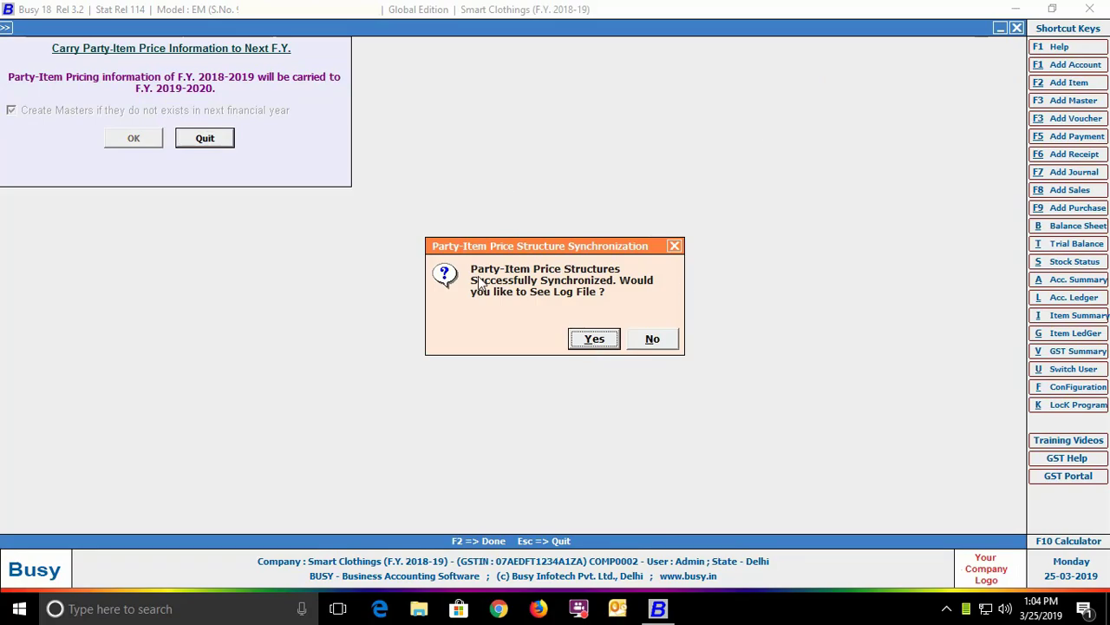
{"action": "left_click", "coordinate": [640, 341]}
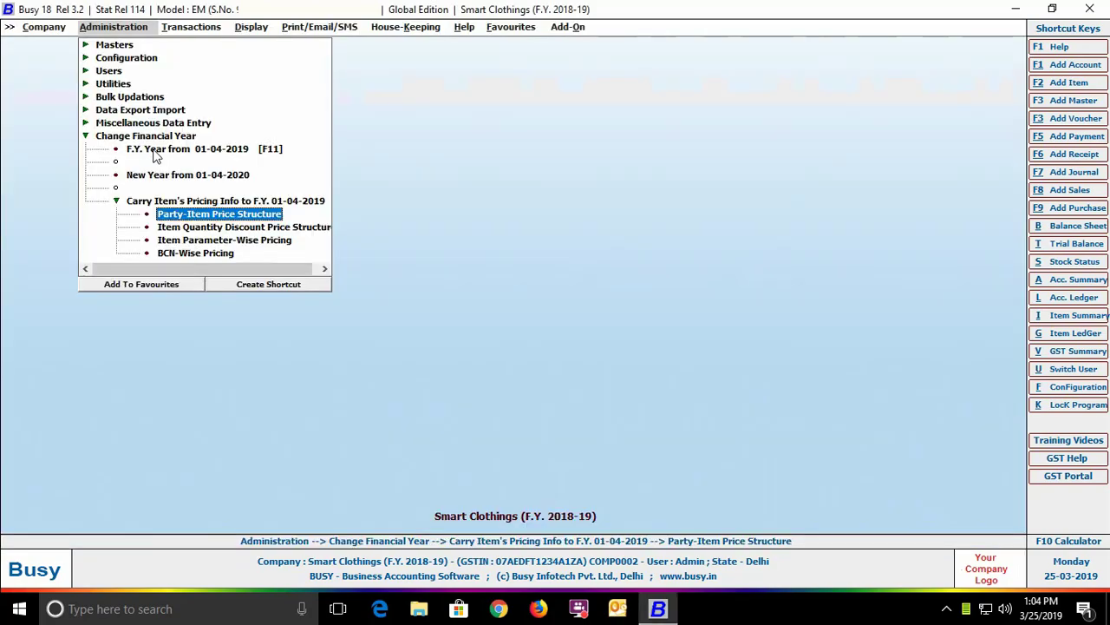
Switch to F.Y. 2019-20 without carrying balances forward again.
{"action": "left_click", "coordinate": [156, 151]}
{"action": "left_click", "coordinate": [589, 338]}
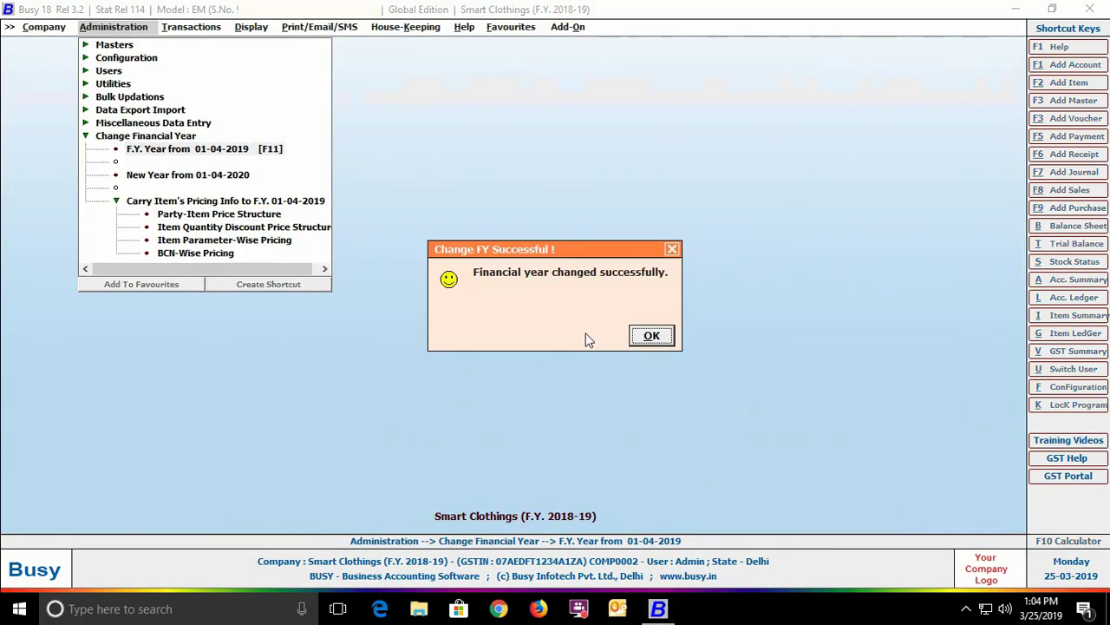
{"action": "left_click", "coordinate": [652, 334]}
Check that Arshia Enterprises' sales prices show the revised discounts and Trousers at 1,700.
{"action": "left_click", "coordinate": [149, 58]}
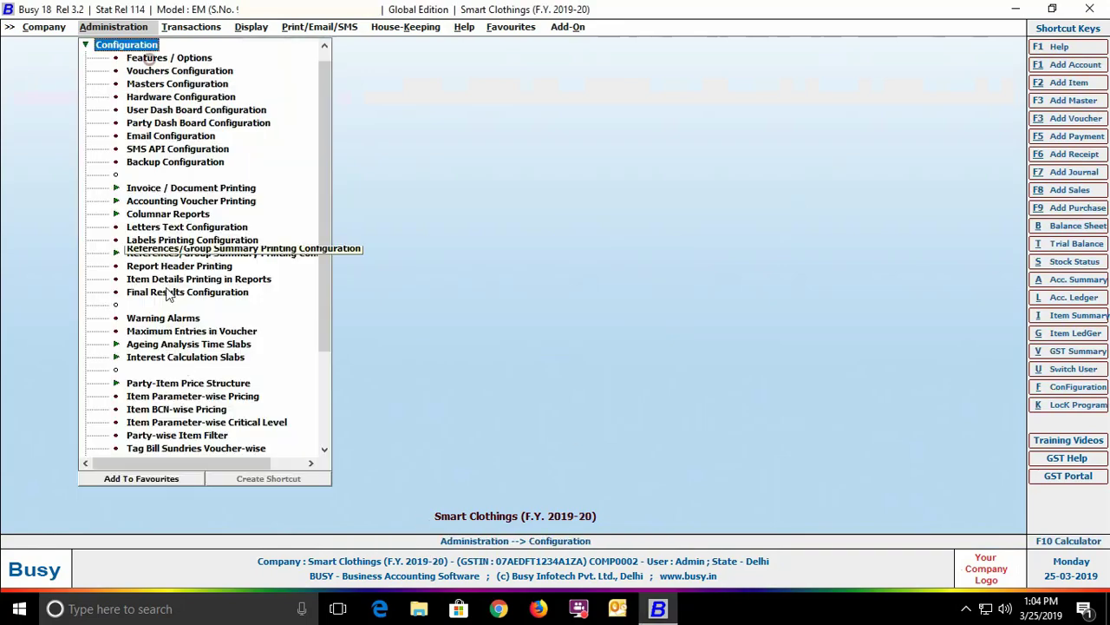
{"action": "left_click", "coordinate": [182, 384]}
{"action": "left_click", "coordinate": [170, 396]}
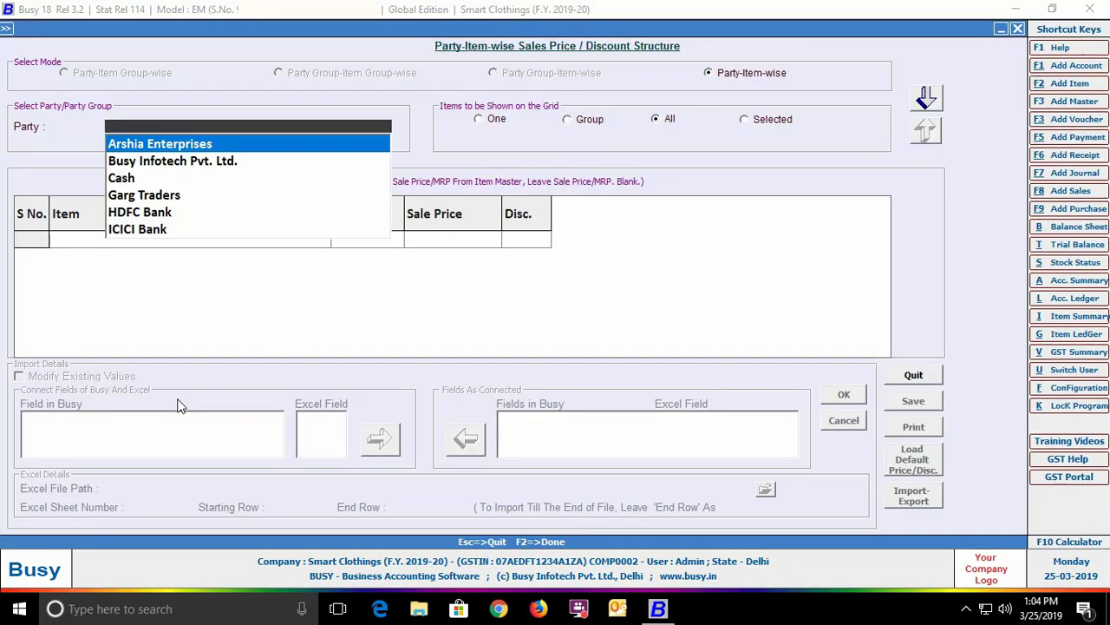
{"action": "key", "text": "Return"}
{"action": "left_click", "coordinate": [924, 99]}
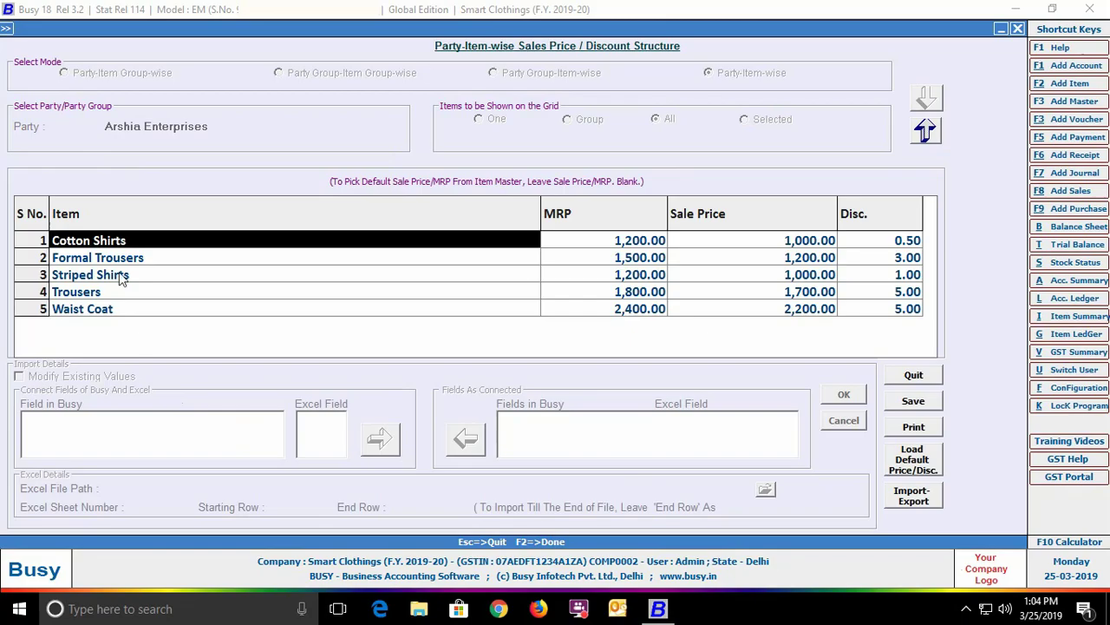
{"action": "left_click", "coordinate": [1017, 28]}
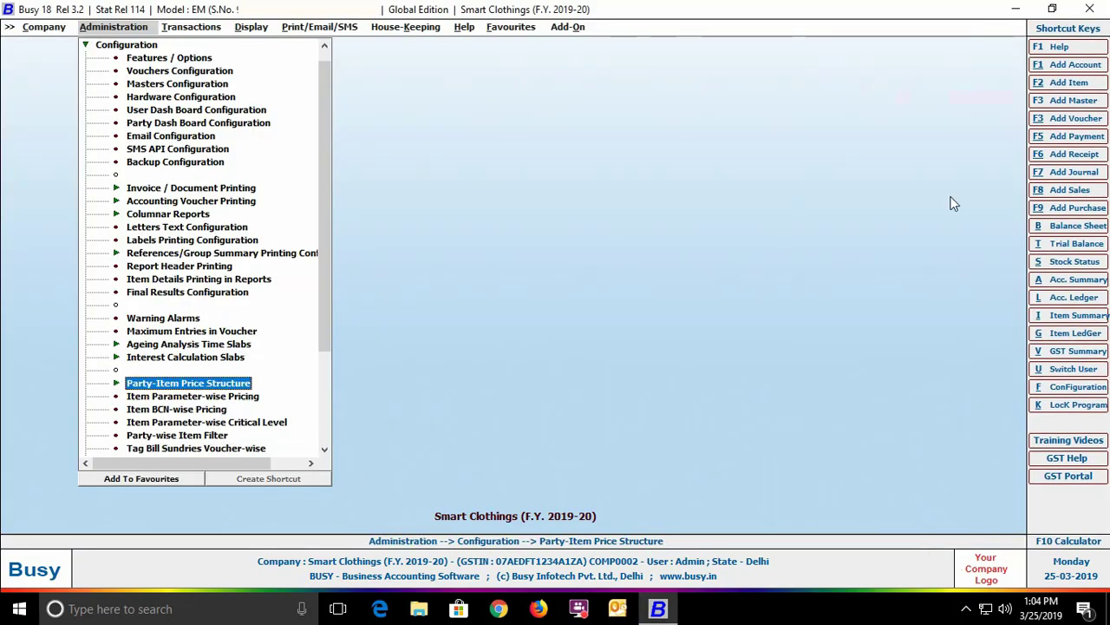
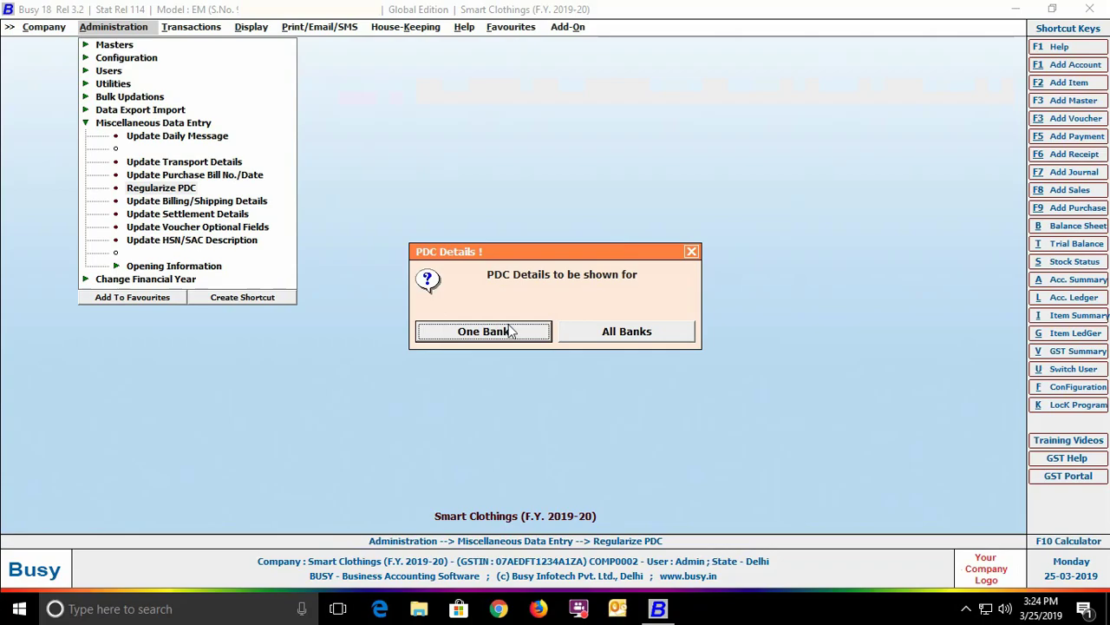
List all banks' post-dated cheques for 01-04-2019 to 03-04-2019, review them and close the list.
{"action": "left_click", "coordinate": [641, 330]}
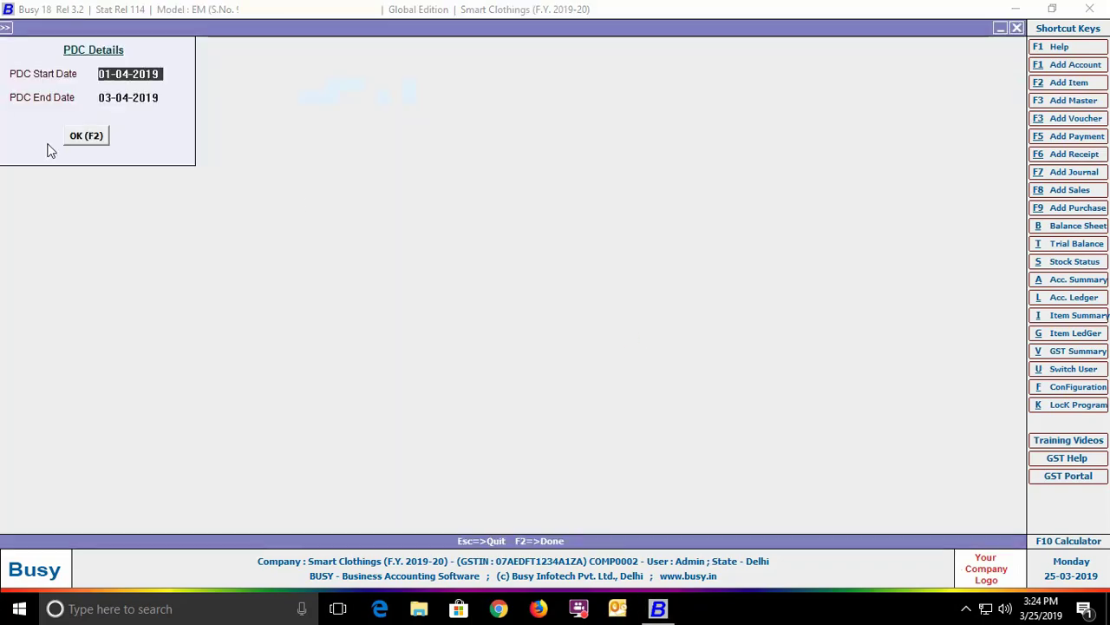
{"action": "left_click", "coordinate": [82, 136]}
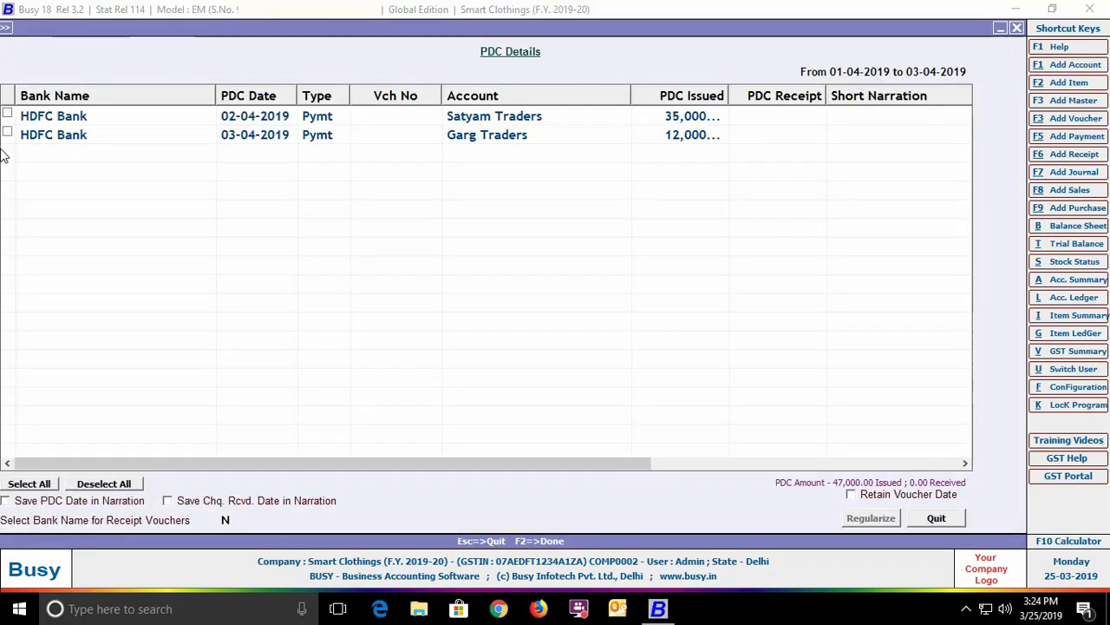
{"action": "left_click", "coordinate": [946, 520]}
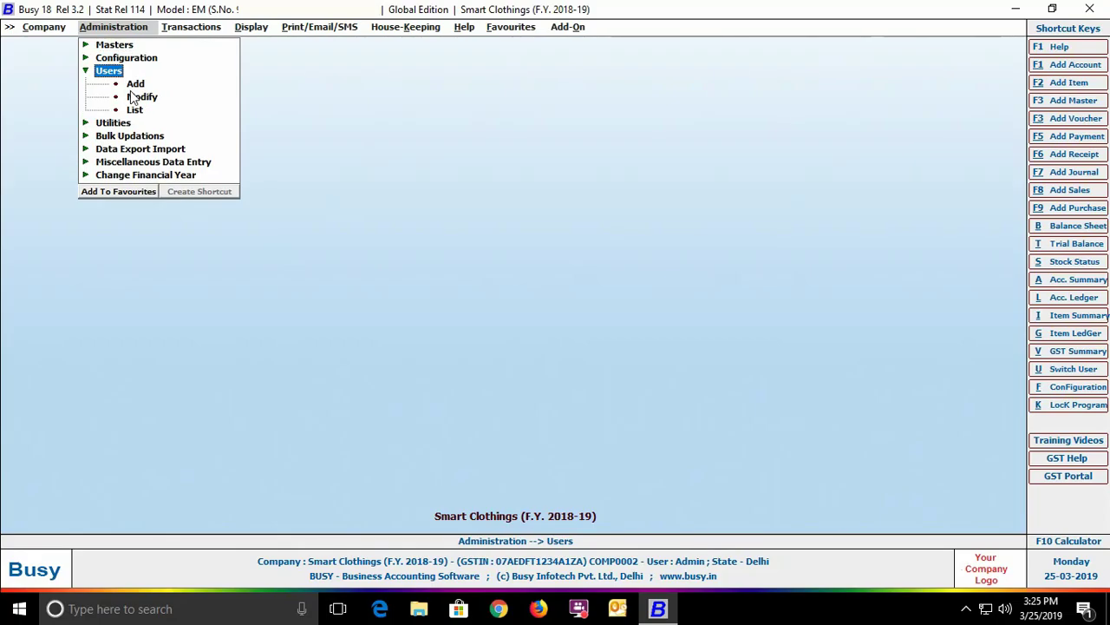
Set the chosen user's Create Financial Year right to N and save that user's rights.
{"action": "left_click", "coordinate": [131, 97]}
{"action": "double_click", "coordinate": [29, 111]}
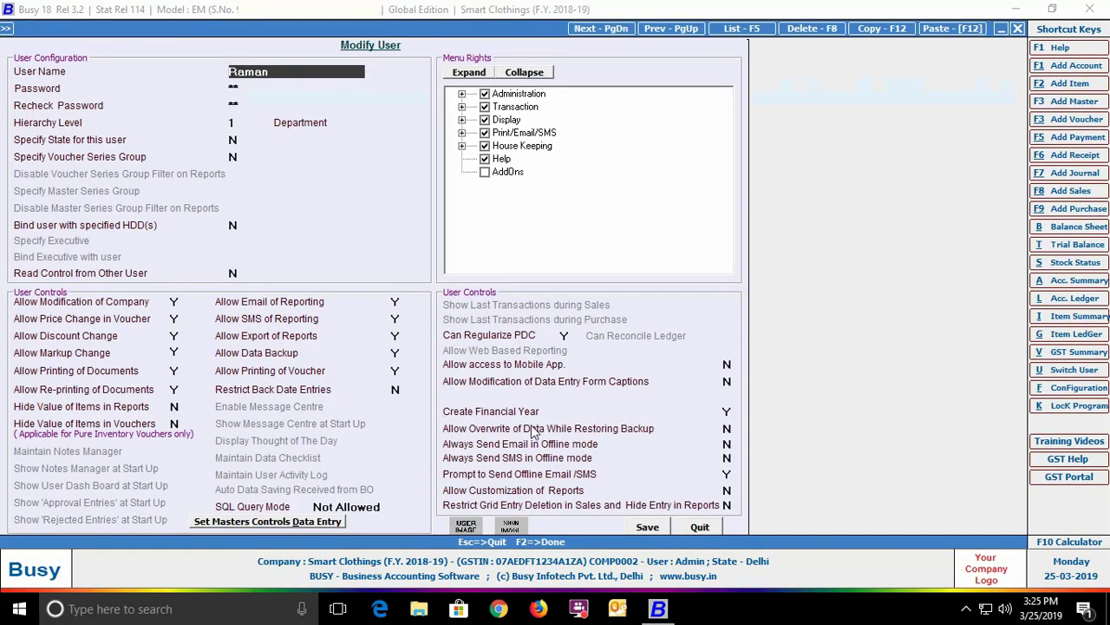
{"action": "left_click", "coordinate": [725, 413]}
{"action": "key", "text": "n"}
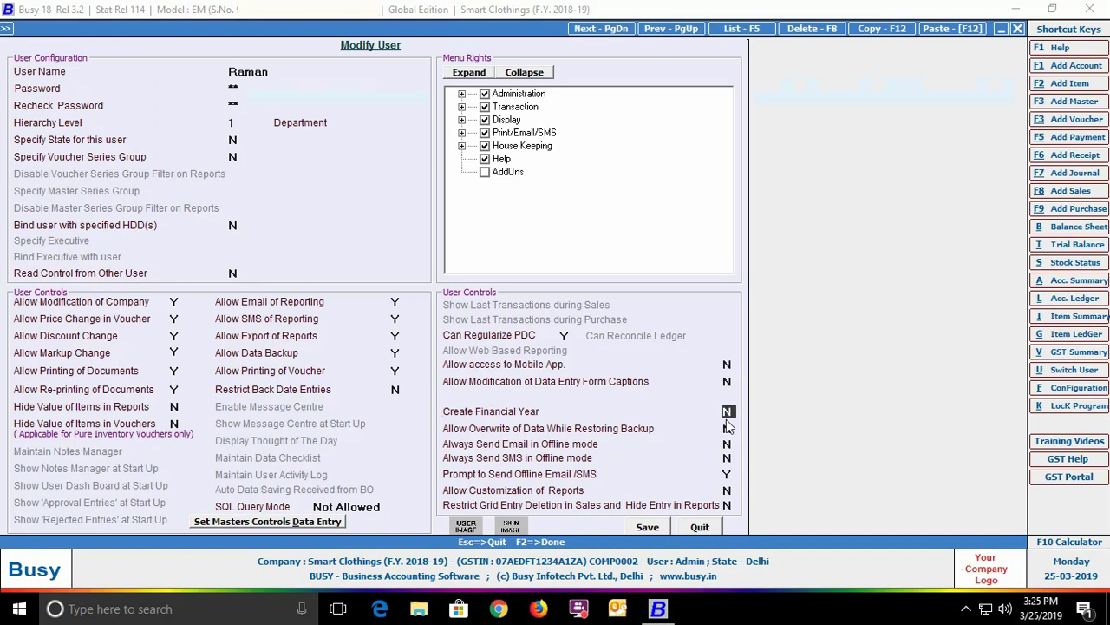
{"action": "left_click", "coordinate": [648, 527]}
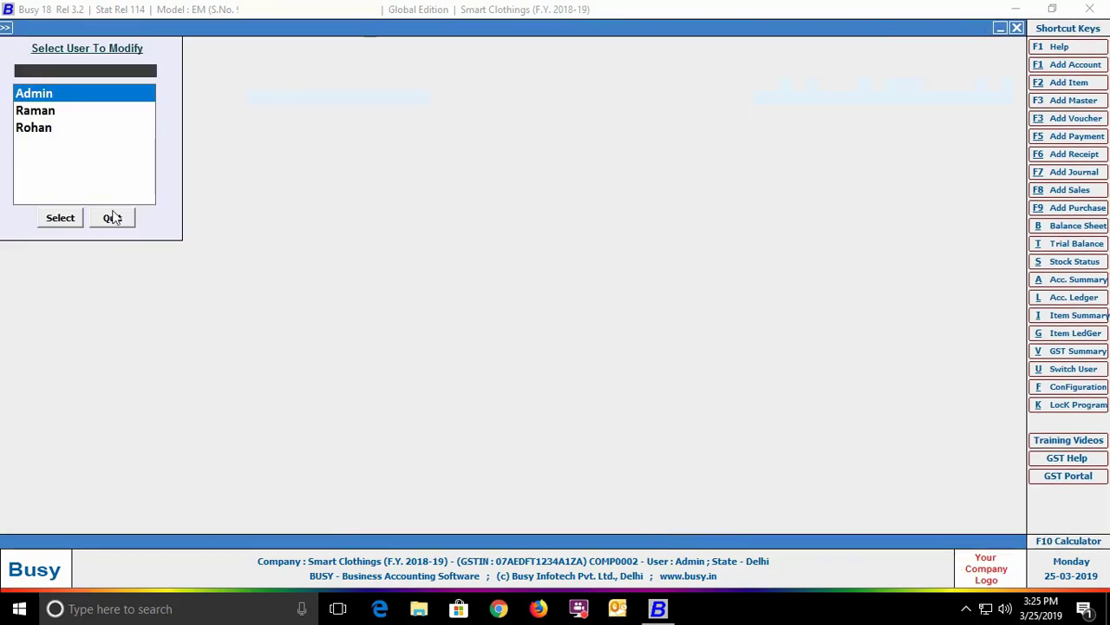
{"action": "left_click", "coordinate": [113, 218]}
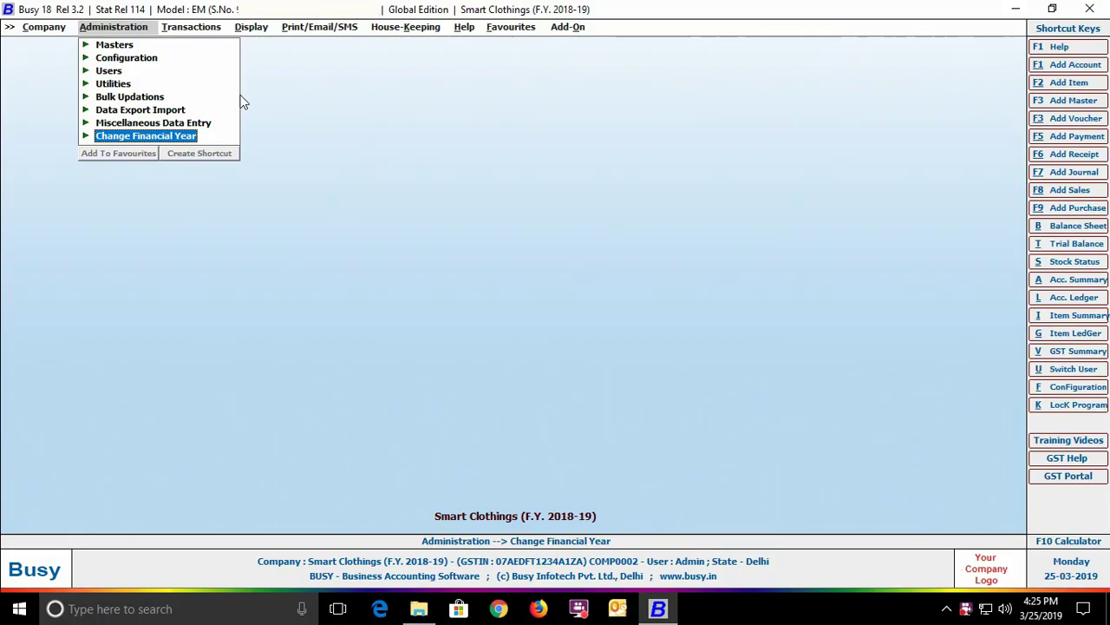
View the alphabetical Closing Stock report for all items in 2018-19.
{"action": "left_click", "coordinate": [251, 26]}
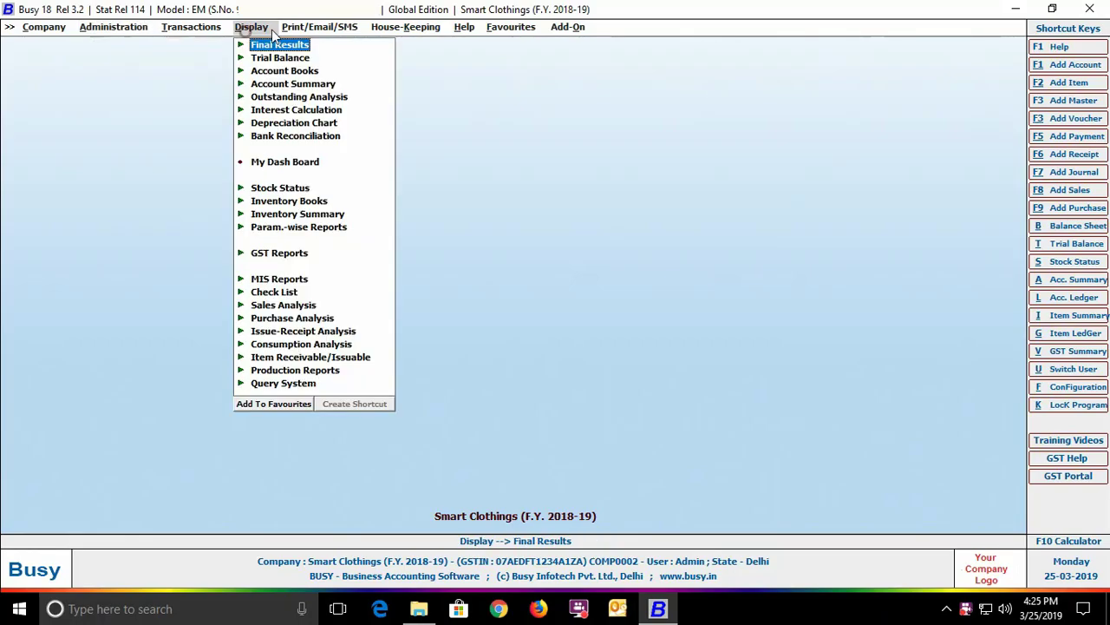
{"action": "left_click", "coordinate": [280, 188]}
{"action": "left_click", "coordinate": [332, 202]}
{"action": "left_click", "coordinate": [338, 213]}
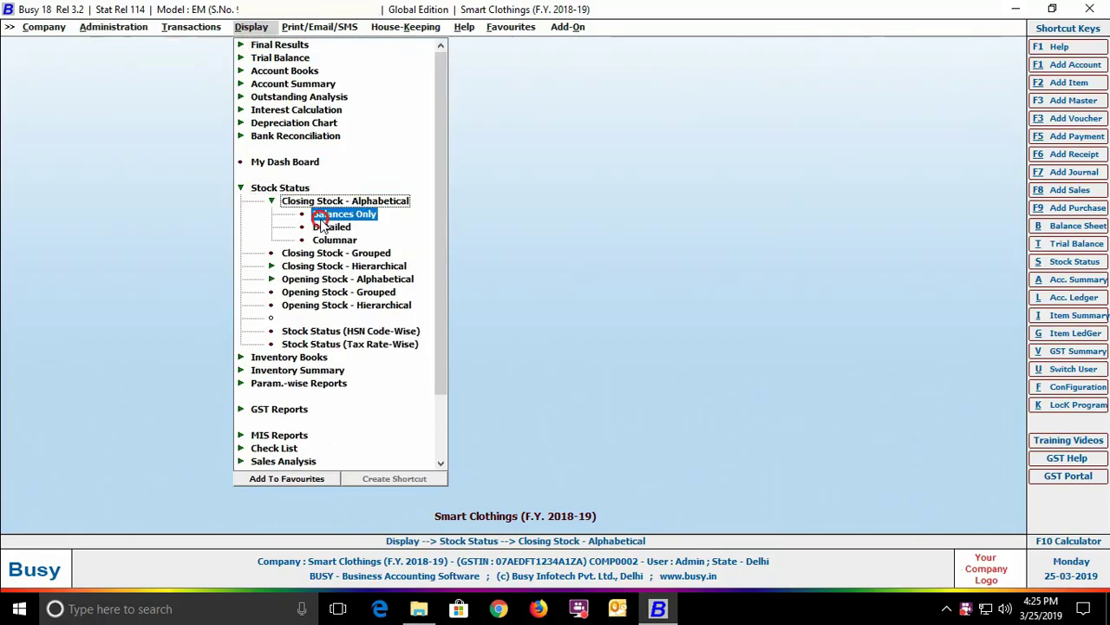
{"action": "left_click", "coordinate": [475, 322]}
{"action": "left_click", "coordinate": [139, 238]}
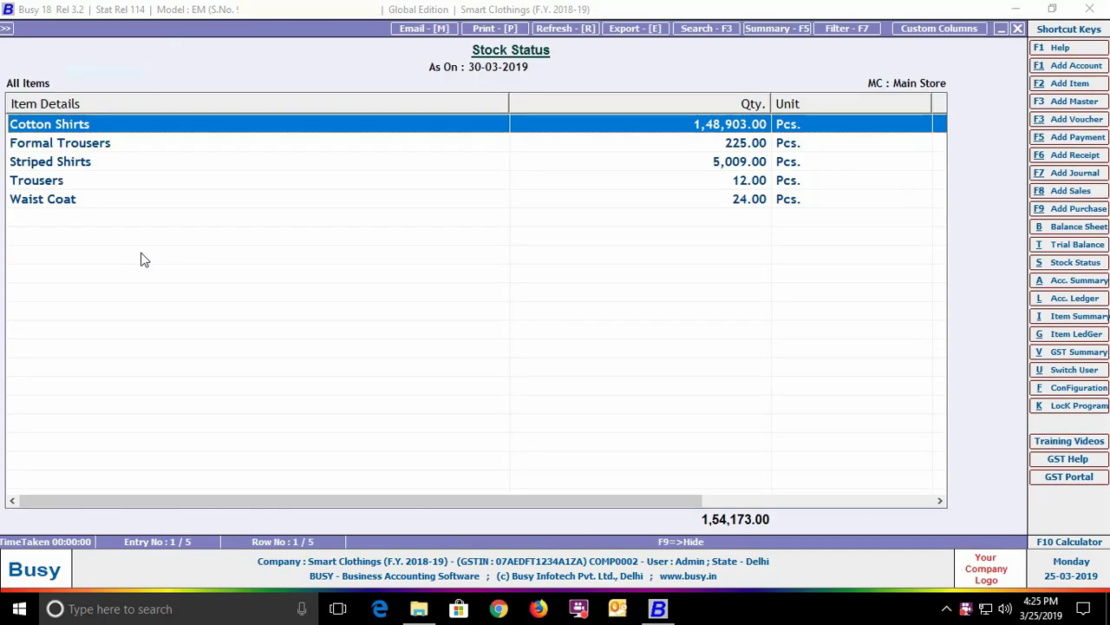
{"action": "left_click_drag", "start_coordinate": [338, 500], "coordinate": [581, 500]}
{"action": "key", "text": "Escape"}
{"action": "key", "text": "Escape"}
{"action": "key", "text": "Escape"}
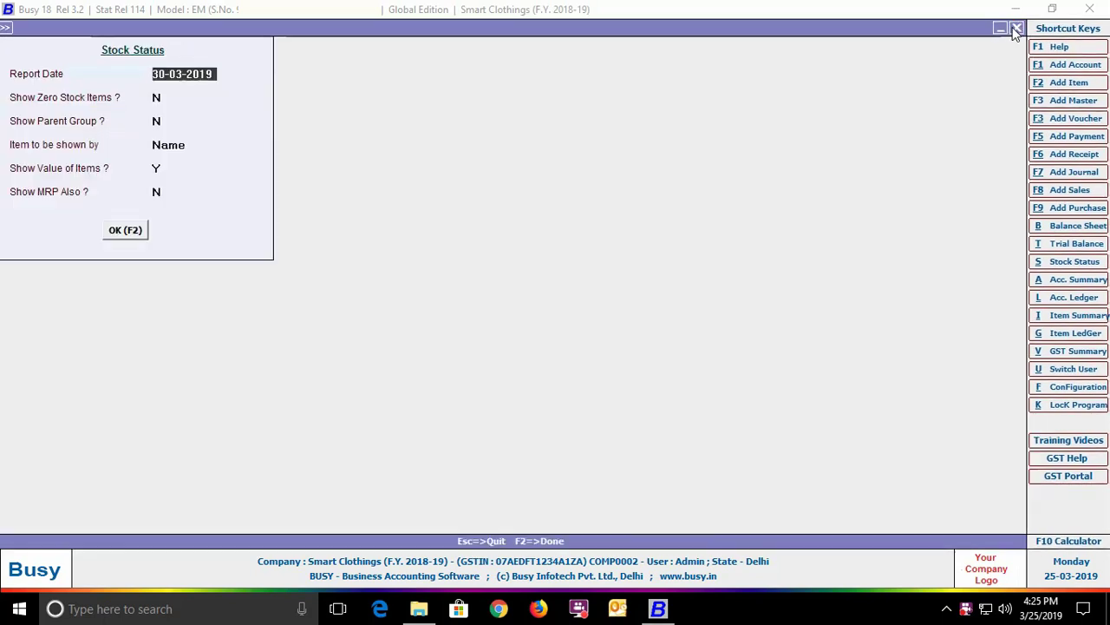
Switch to the financial year from 01-04-2019 without carrying balances forward.
{"action": "left_click", "coordinate": [111, 33]}
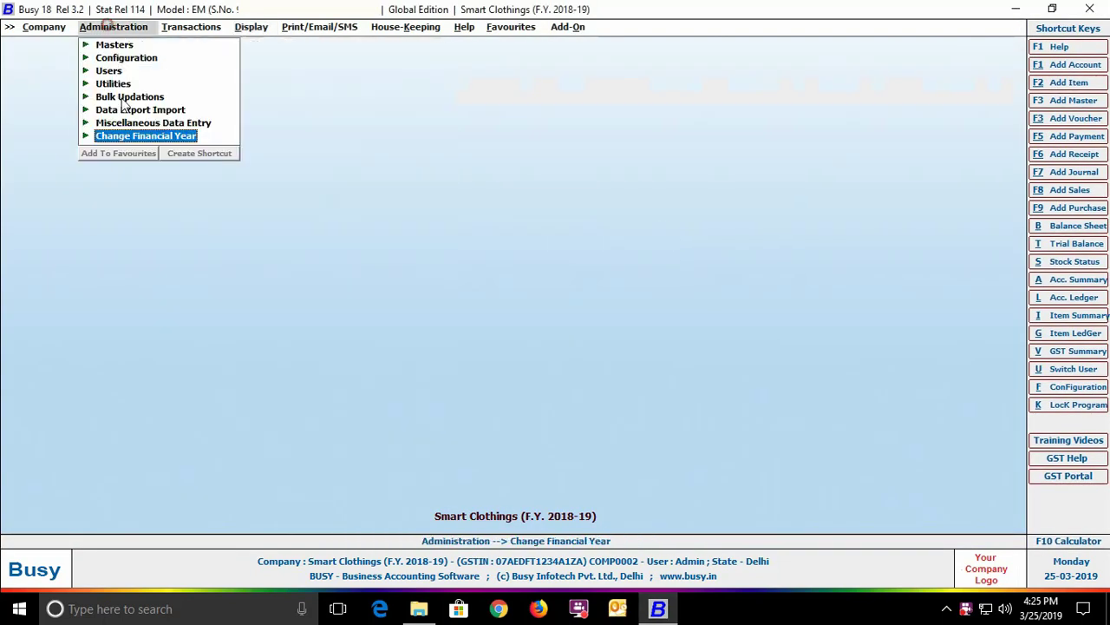
{"action": "left_click", "coordinate": [130, 136]}
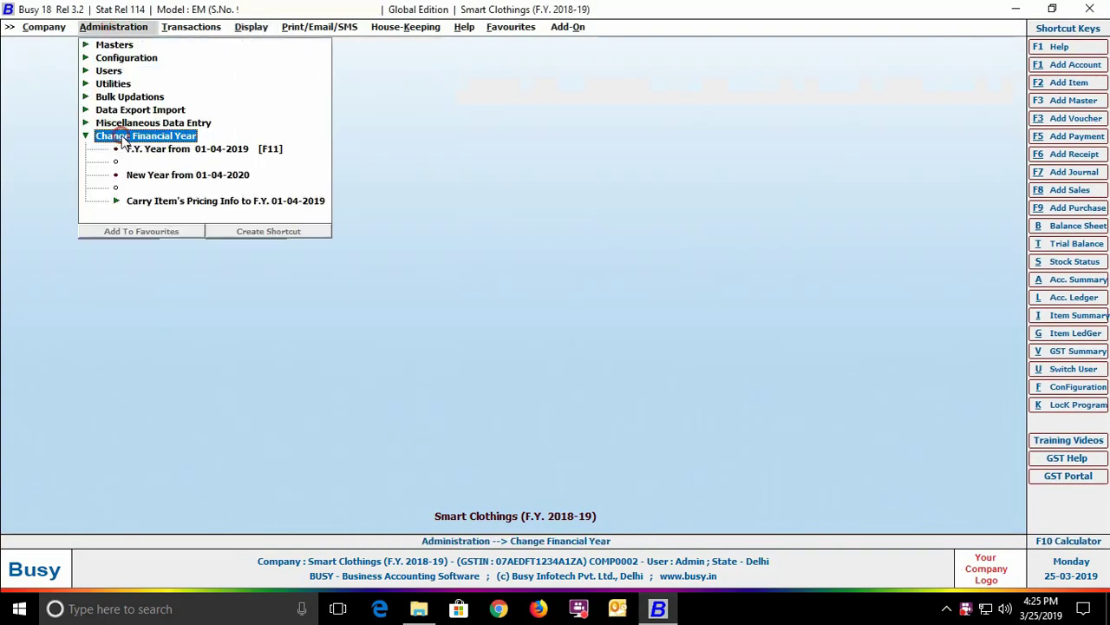
{"action": "left_click", "coordinate": [132, 149]}
{"action": "left_click", "coordinate": [590, 345]}
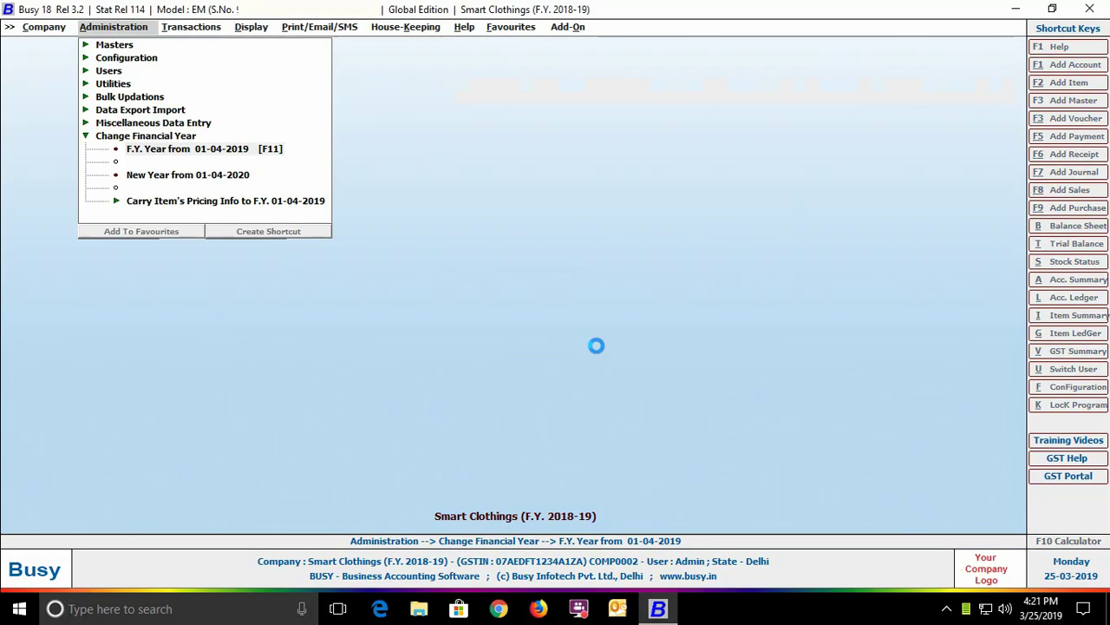
{"action": "left_click", "coordinate": [638, 343]}
Open the horizontal Balance Sheet and check Stock-in-hand under Current Assets, which is blank.
{"action": "left_click", "coordinate": [260, 28]}
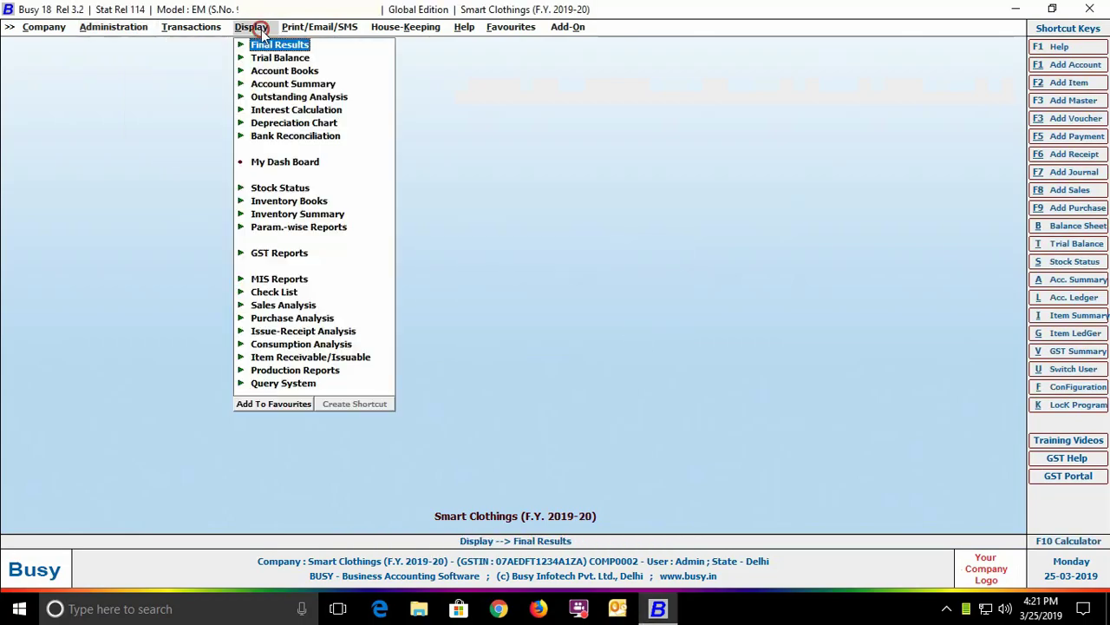
{"action": "left_click", "coordinate": [267, 44]}
{"action": "left_click", "coordinate": [308, 58]}
{"action": "left_click", "coordinate": [328, 71]}
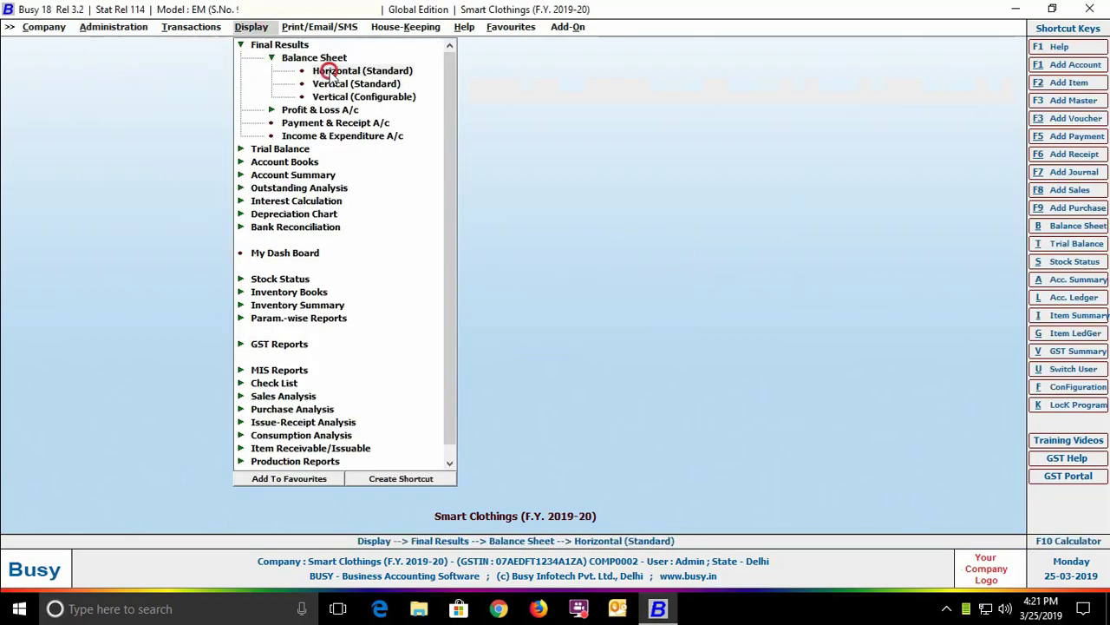
{"action": "left_click", "coordinate": [200, 297]}
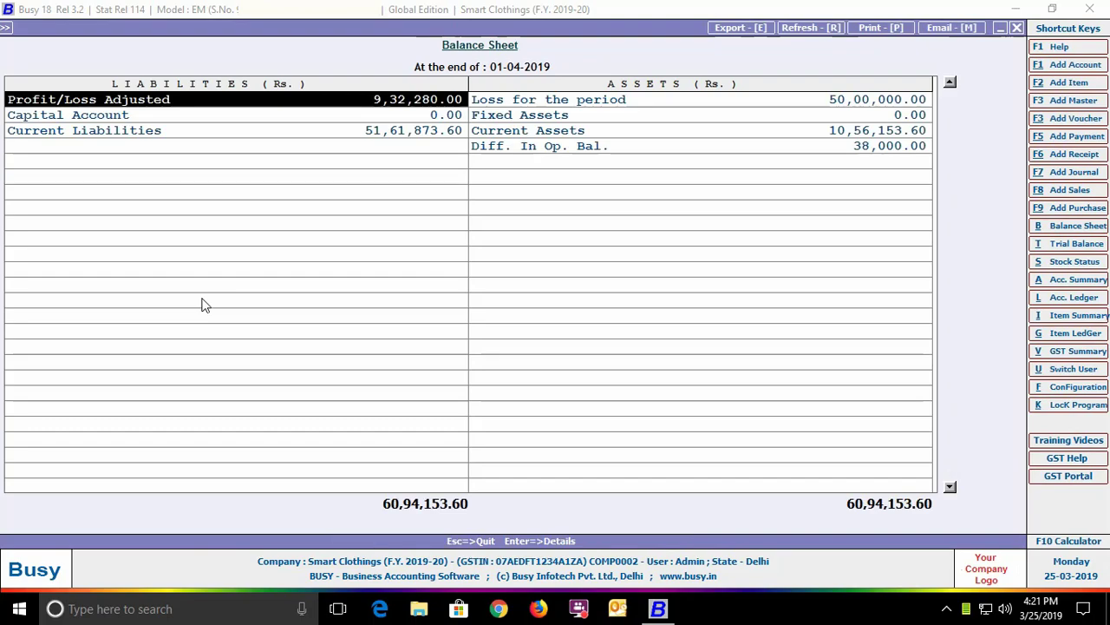
{"action": "left_click", "coordinate": [529, 130]}
{"action": "double_click", "coordinate": [528, 129]}
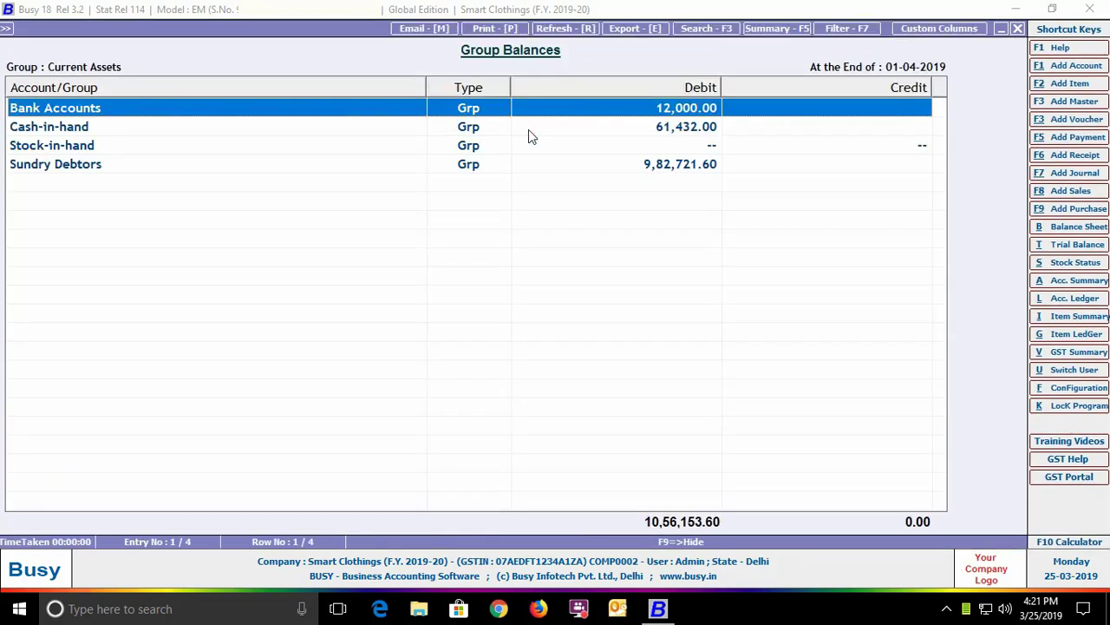
{"action": "left_click", "coordinate": [36, 148]}
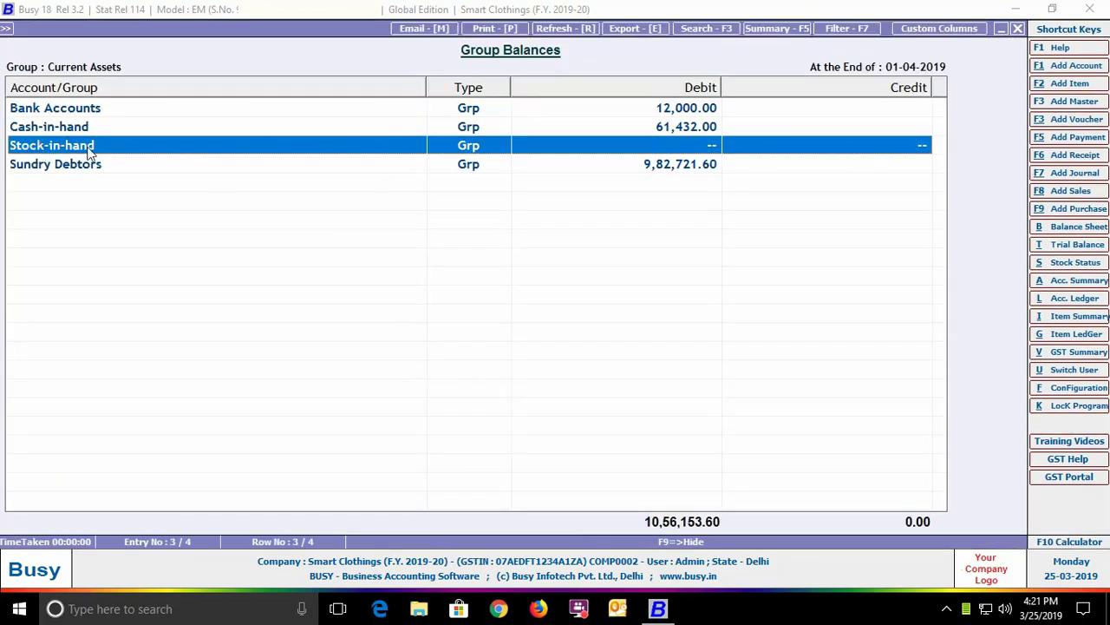
{"action": "left_click", "coordinate": [1018, 29]}
{"action": "left_click", "coordinate": [1019, 28]}
{"action": "left_click", "coordinate": [1019, 28]}
Switch back to the financial year starting 01-04-2018.
{"action": "left_click", "coordinate": [121, 26]}
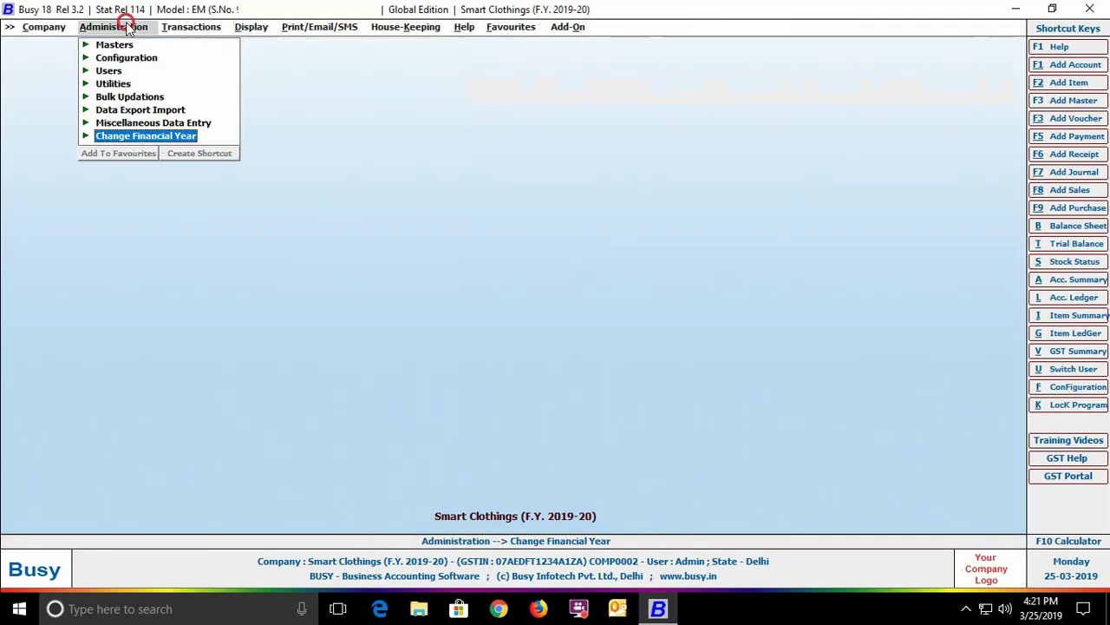
{"action": "left_click", "coordinate": [152, 136]}
{"action": "left_click", "coordinate": [230, 151]}
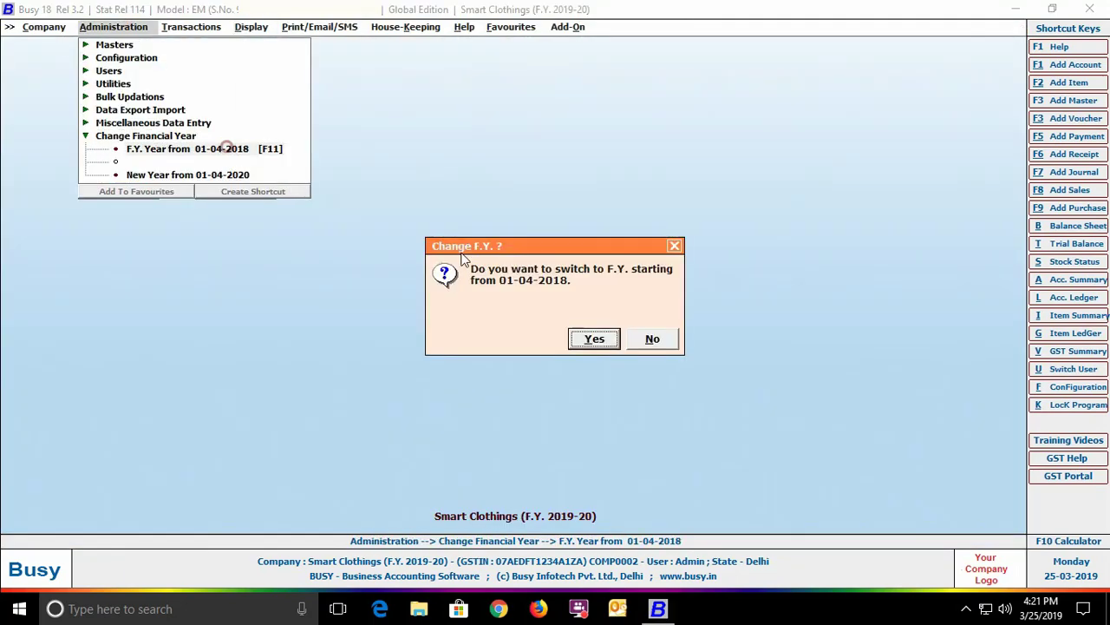
{"action": "left_click", "coordinate": [592, 338]}
{"action": "left_click", "coordinate": [649, 336]}
Generate the horizontal 2018-19 Balance Sheet with Update Balance Sheet Stock turned on.
{"action": "left_click", "coordinate": [250, 27]}
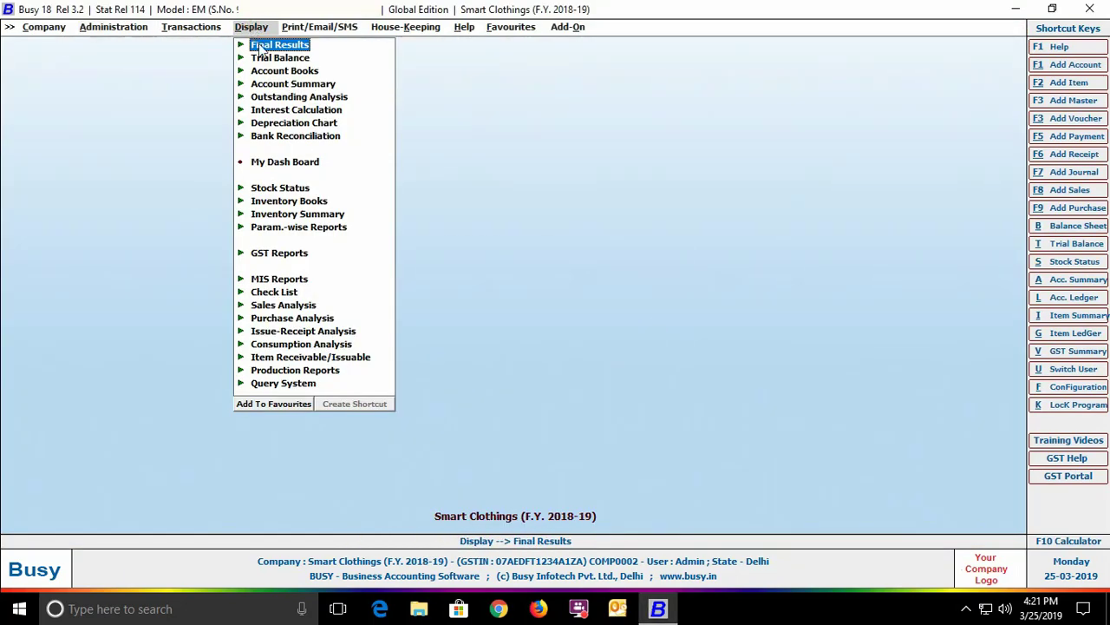
{"action": "left_click", "coordinate": [261, 44]}
{"action": "left_click", "coordinate": [314, 57]}
{"action": "left_click", "coordinate": [347, 71]}
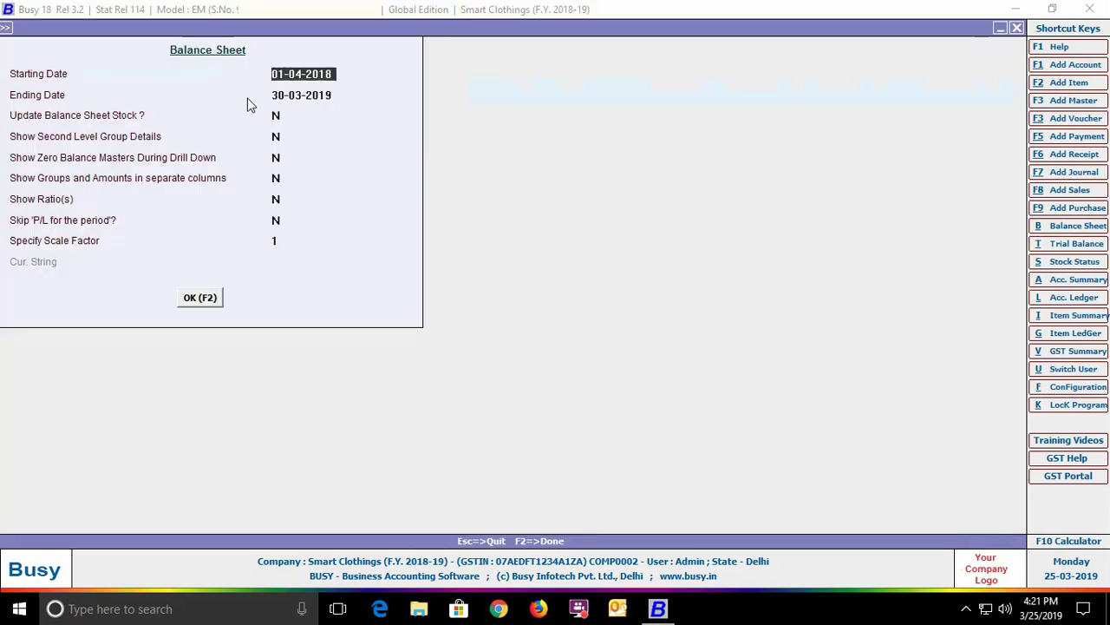
{"action": "key", "text": "Return"}
{"action": "key", "text": "Return"}
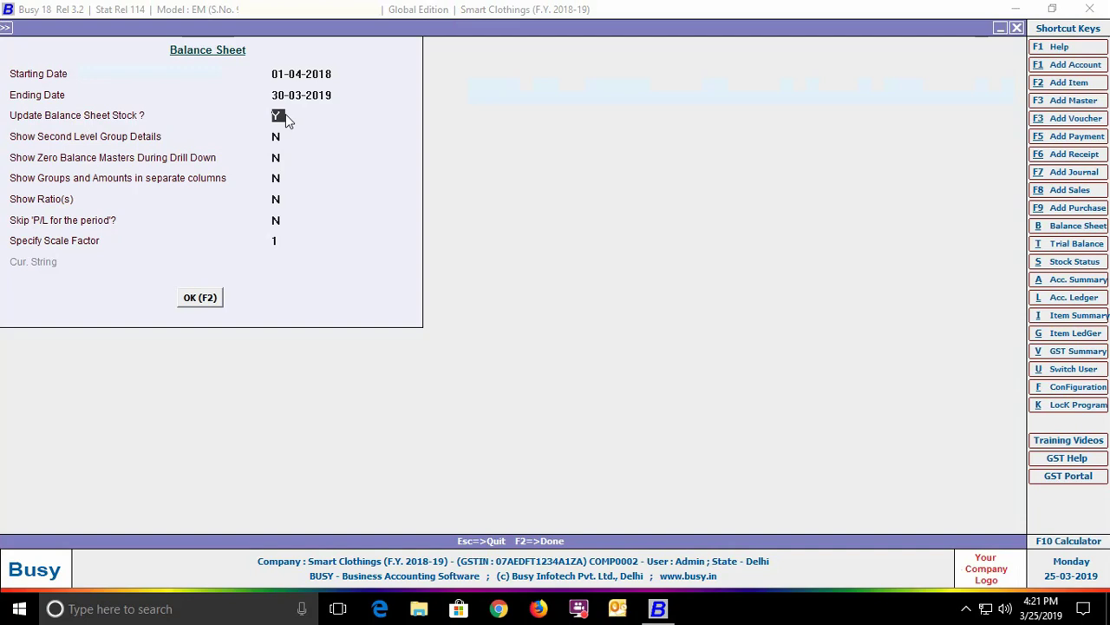
{"action": "left_click", "coordinate": [217, 297]}
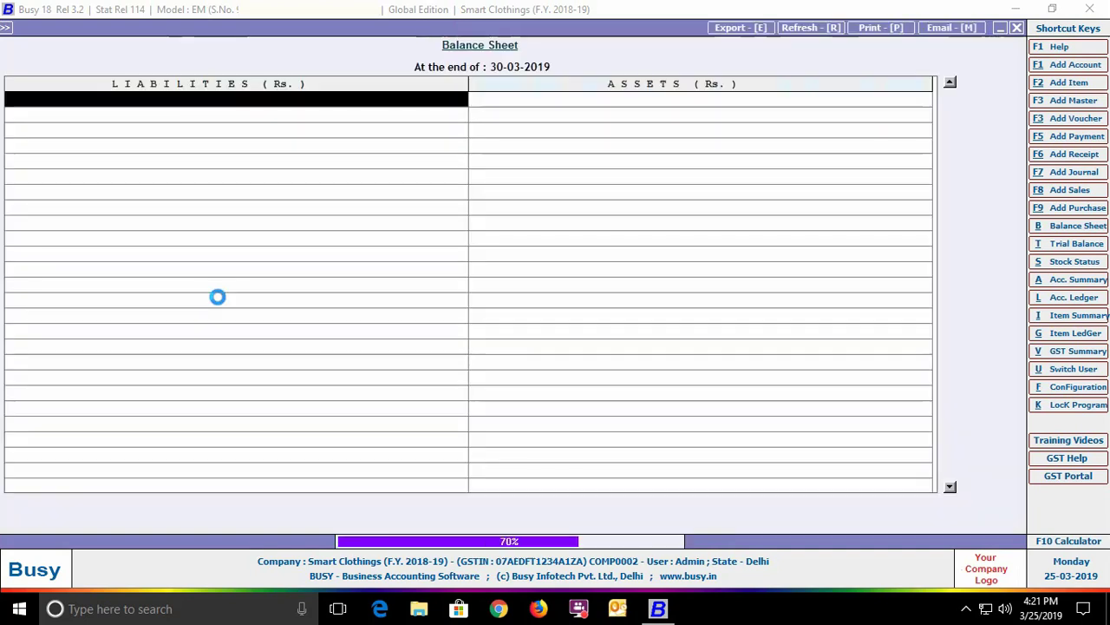
{"action": "left_click", "coordinate": [1017, 27]}
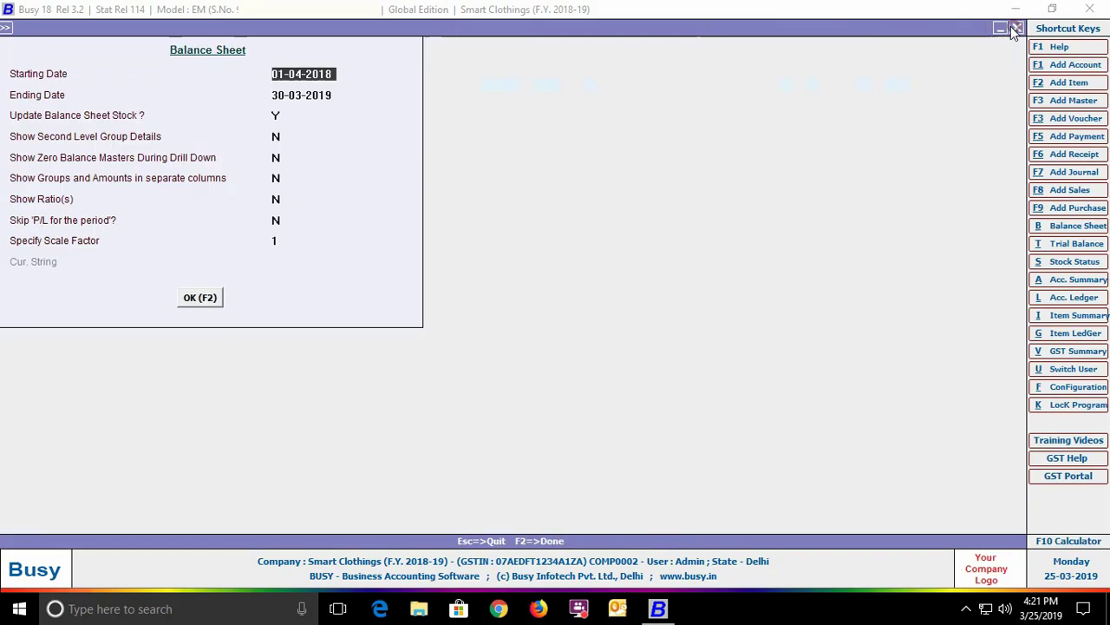
{"action": "left_click", "coordinate": [1017, 28]}
Change to the year from 01-04-2019, carrying balances for new and changed masters only.
{"action": "left_click", "coordinate": [139, 27]}
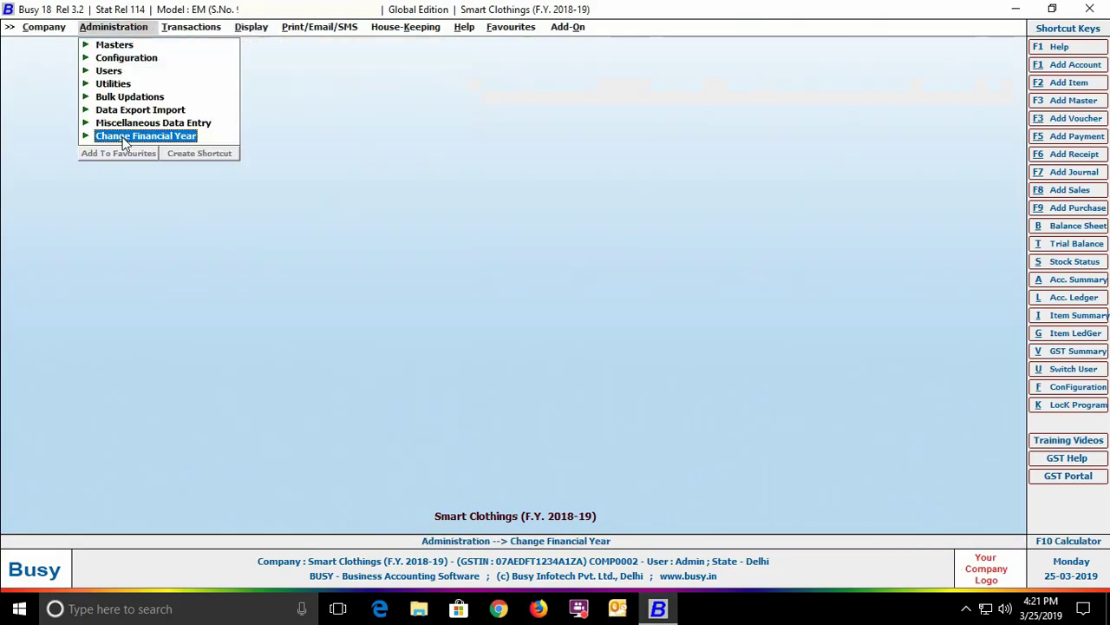
{"action": "left_click", "coordinate": [121, 136]}
{"action": "left_click", "coordinate": [157, 149]}
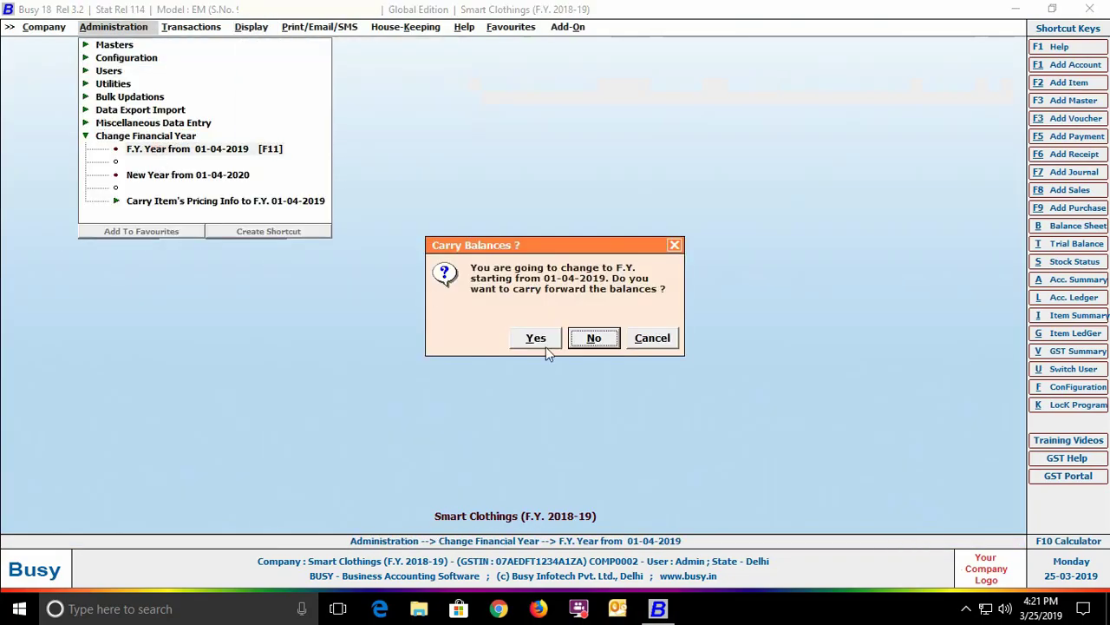
{"action": "left_click", "coordinate": [546, 346]}
{"action": "left_click", "coordinate": [587, 331]}
{"action": "left_click", "coordinate": [575, 340]}
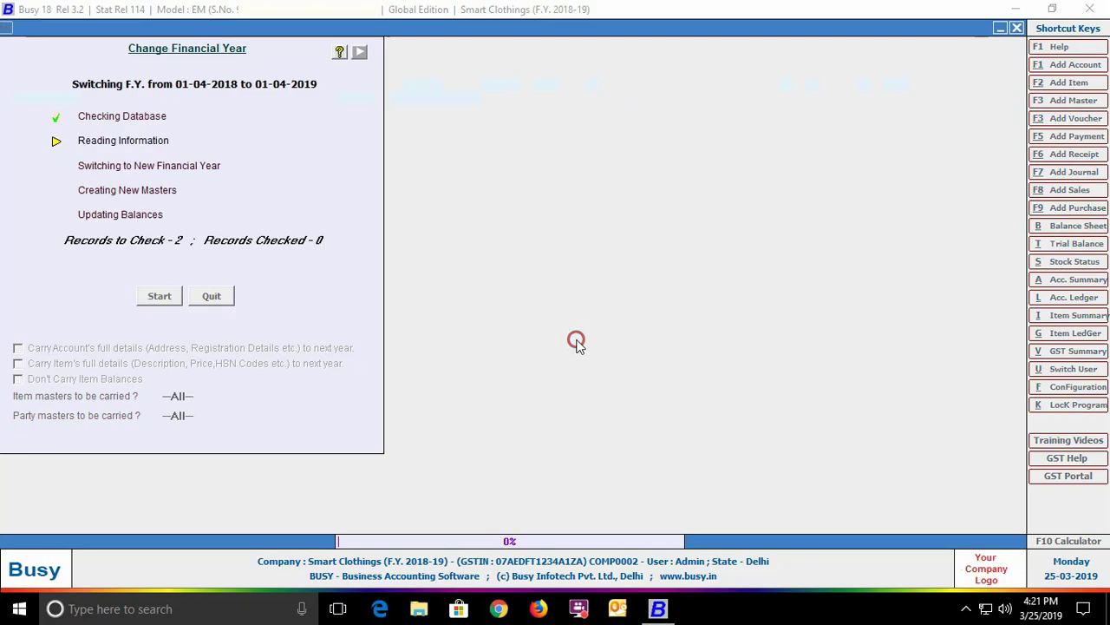
Confirm the 2019-20 Balance Sheet shows Stock-in-hand at 50,00,000.00 under Current Assets.
{"action": "left_click", "coordinate": [251, 27]}
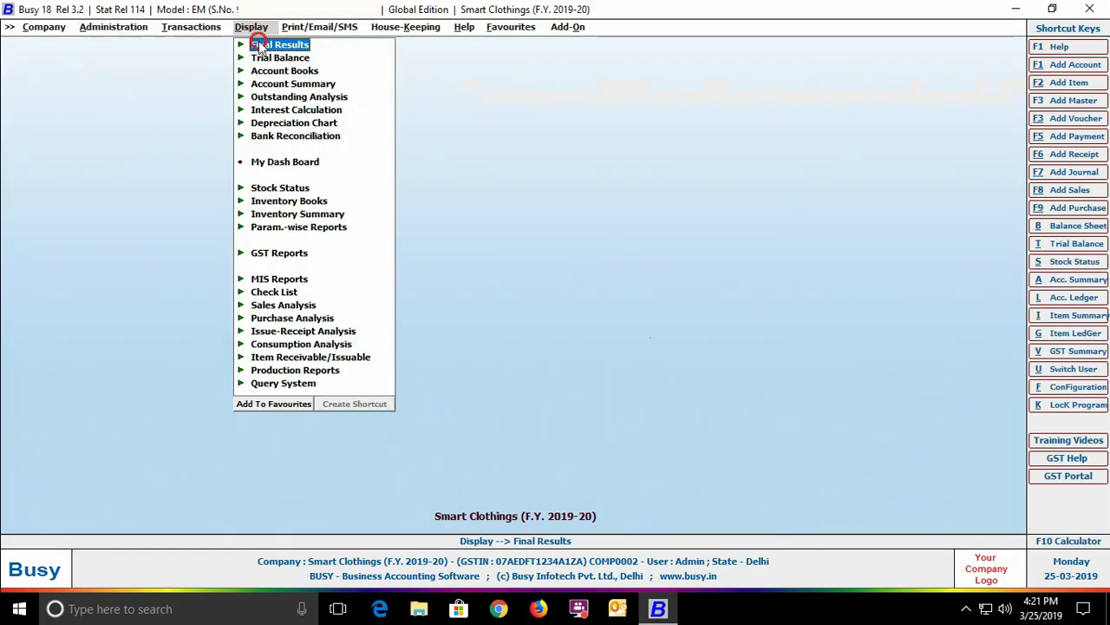
{"action": "left_click", "coordinate": [280, 44]}
{"action": "left_click", "coordinate": [325, 67]}
{"action": "left_click", "coordinate": [198, 298]}
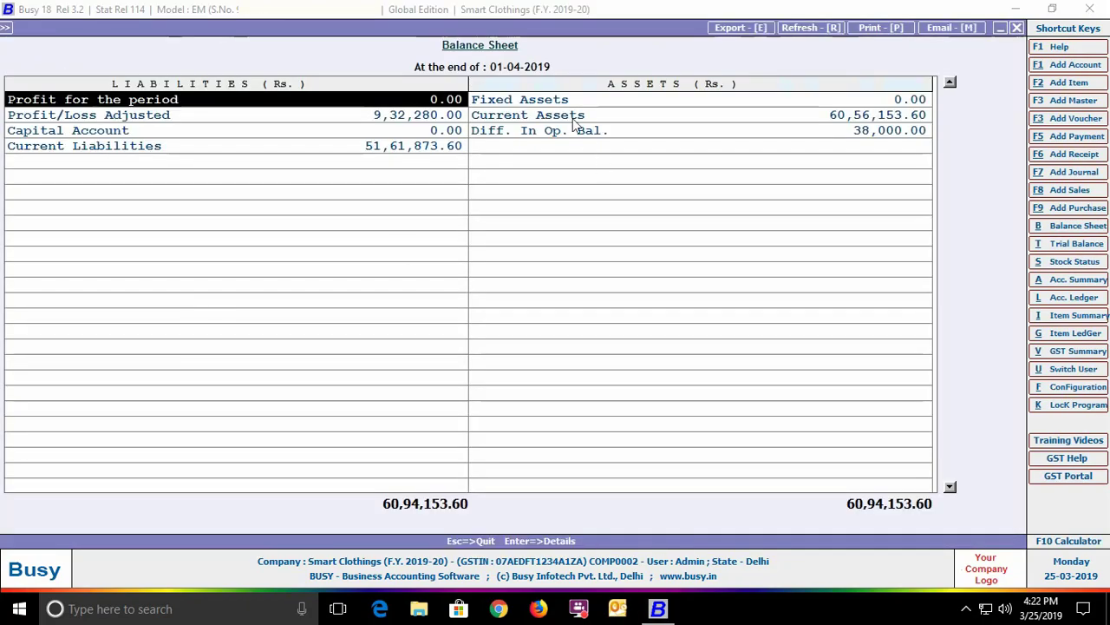
{"action": "left_click", "coordinate": [572, 117]}
{"action": "double_click", "coordinate": [571, 116]}
{"action": "left_click", "coordinate": [550, 145]}
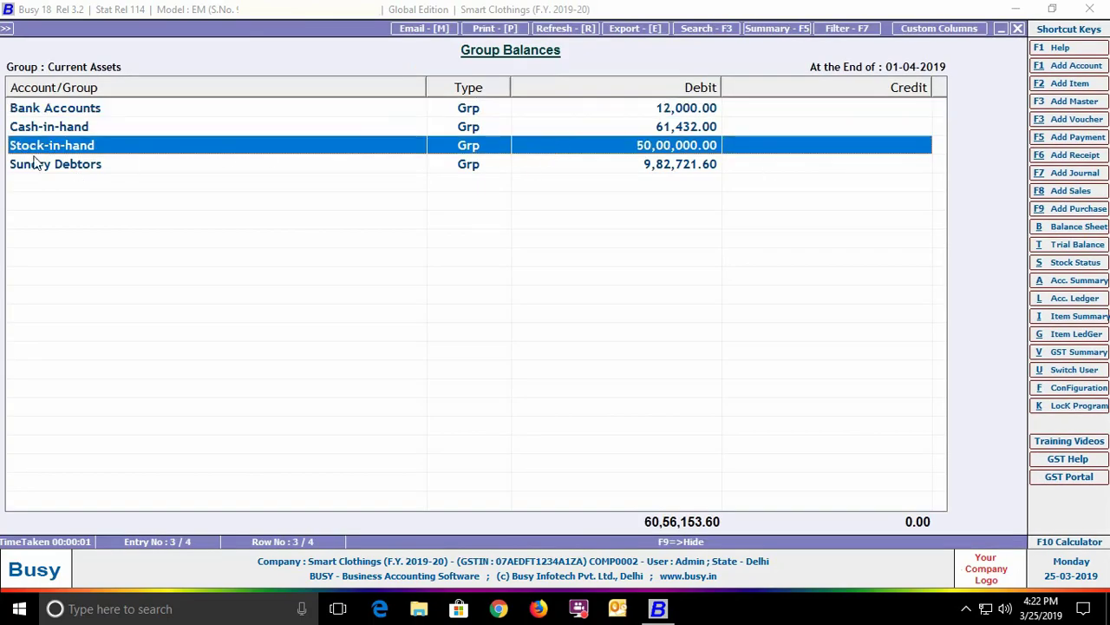
{"action": "left_click", "coordinate": [1017, 30]}
{"action": "left_click", "coordinate": [1016, 30]}
{"action": "left_click", "coordinate": [1006, 30]}
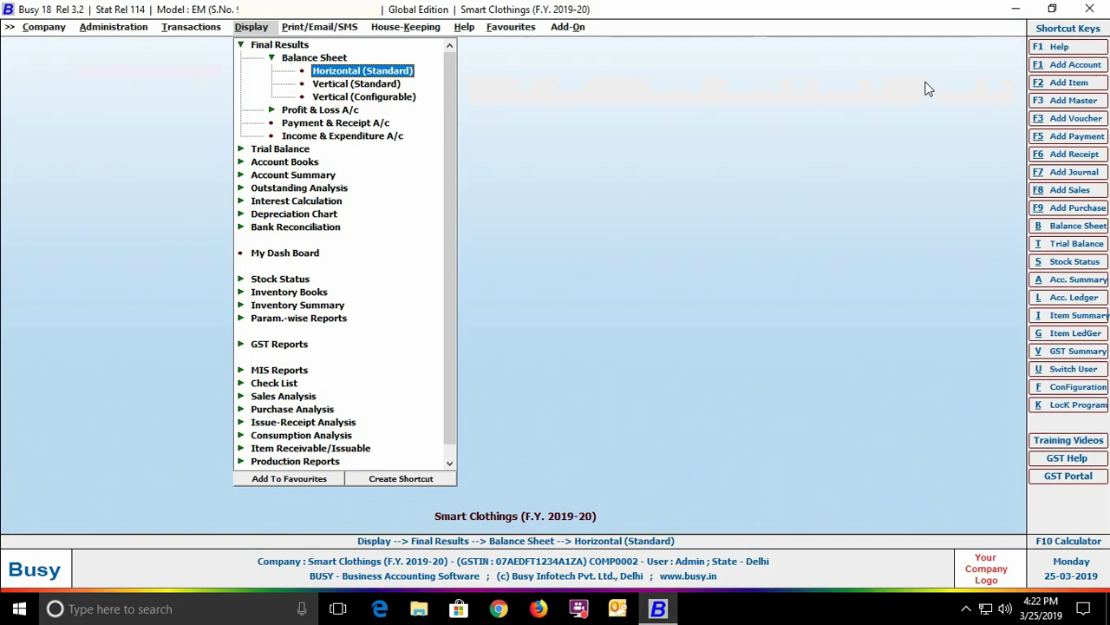
{"action": "key", "text": "Escape"}
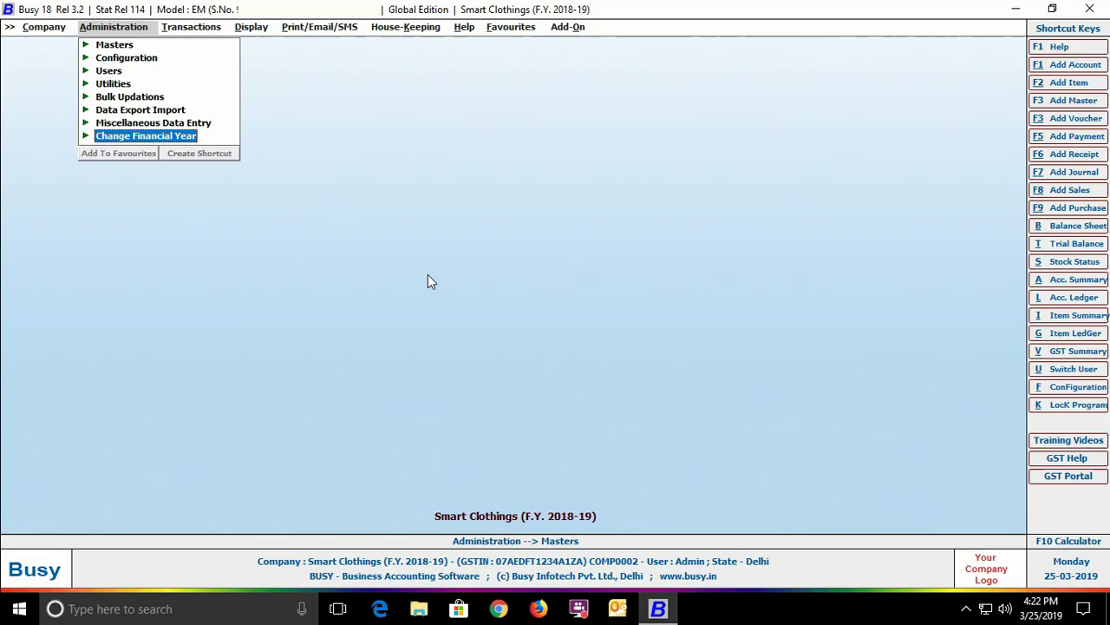
Bring up the Balance Sheet report choices under Final Results.
{"action": "left_click", "coordinate": [251, 27]}
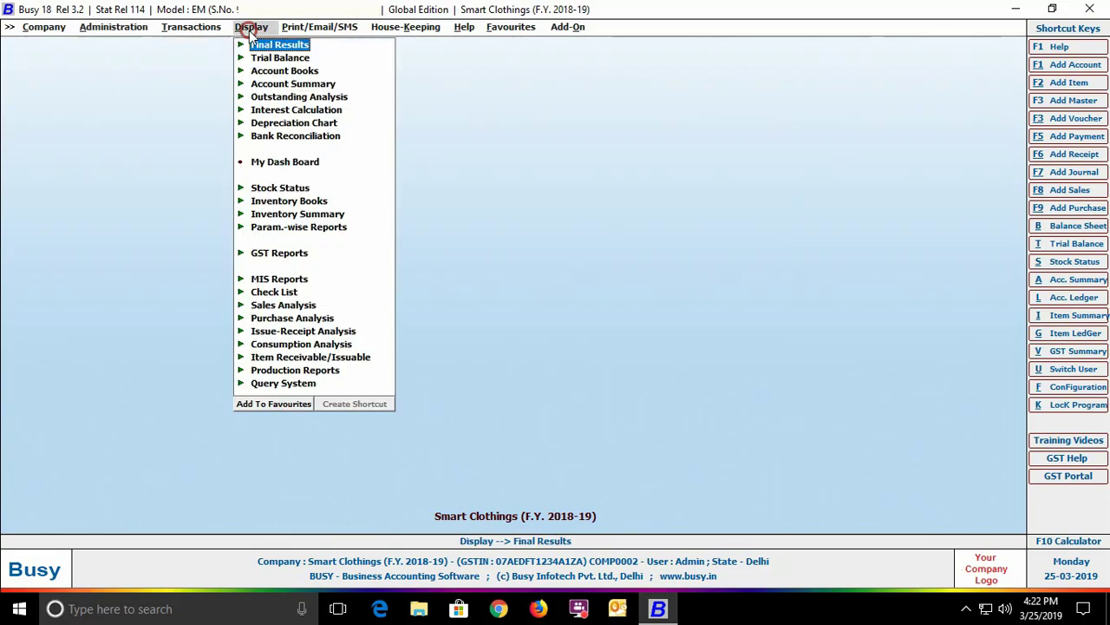
{"action": "left_click", "coordinate": [265, 45]}
{"action": "left_click", "coordinate": [276, 58]}
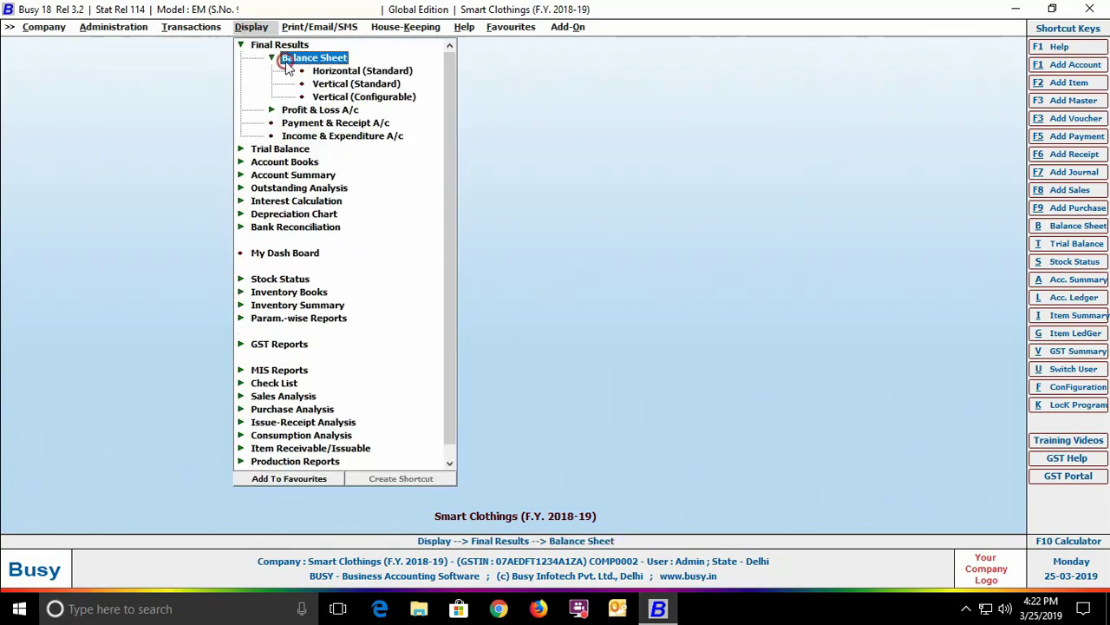
Change the Stock account's March closing stock to 3500000 and save it.
{"action": "left_click", "coordinate": [341, 84]}
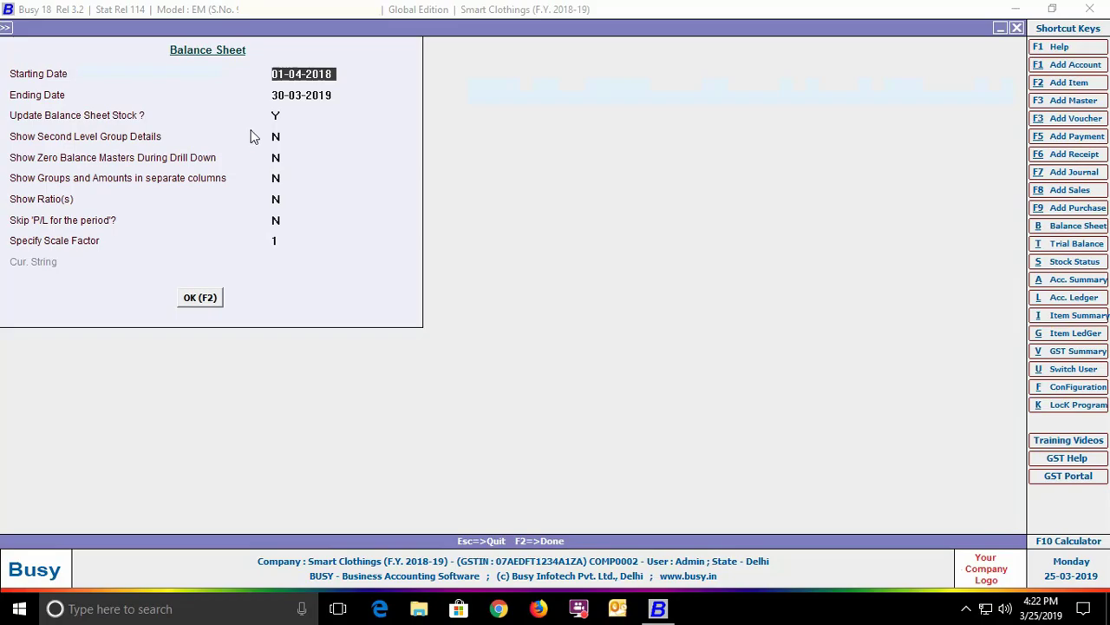
{"action": "left_click", "coordinate": [201, 304]}
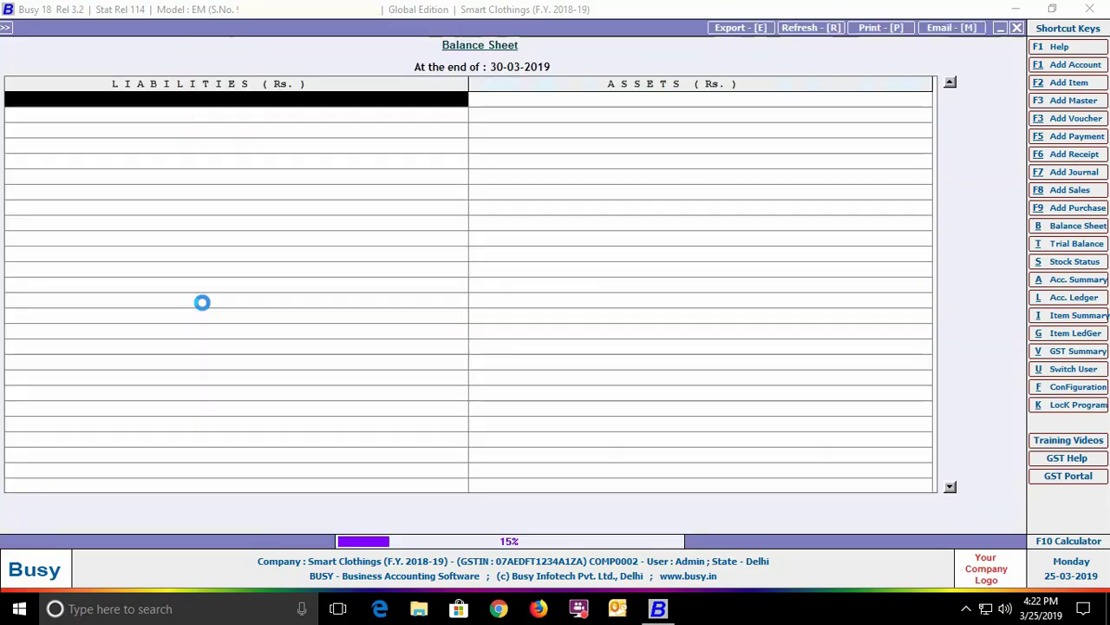
{"action": "left_click", "coordinate": [647, 118]}
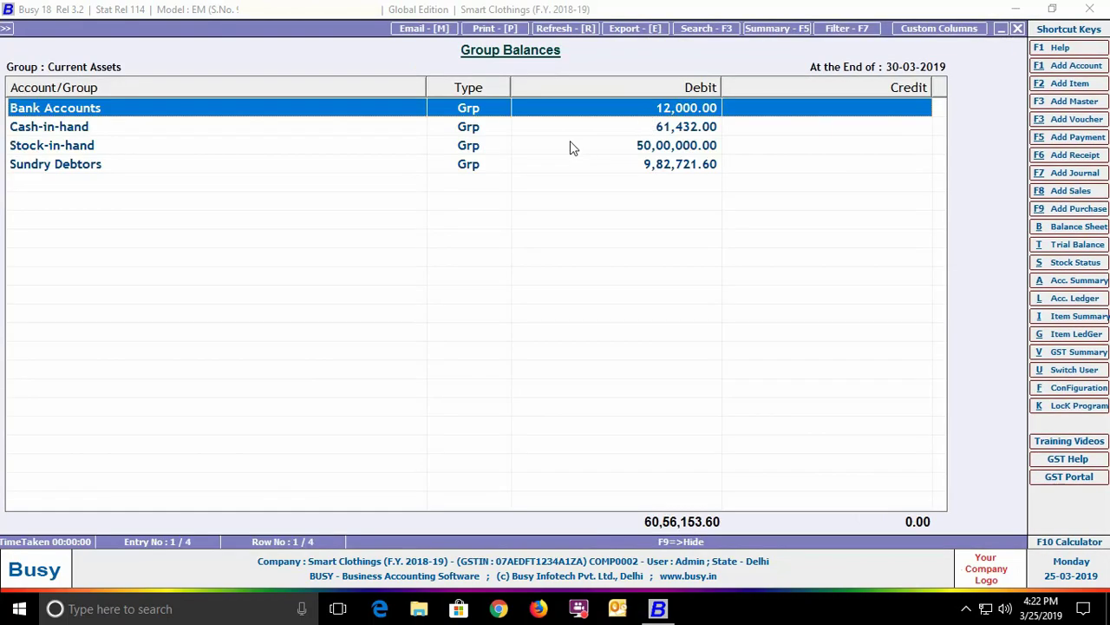
{"action": "double_click", "coordinate": [471, 144]}
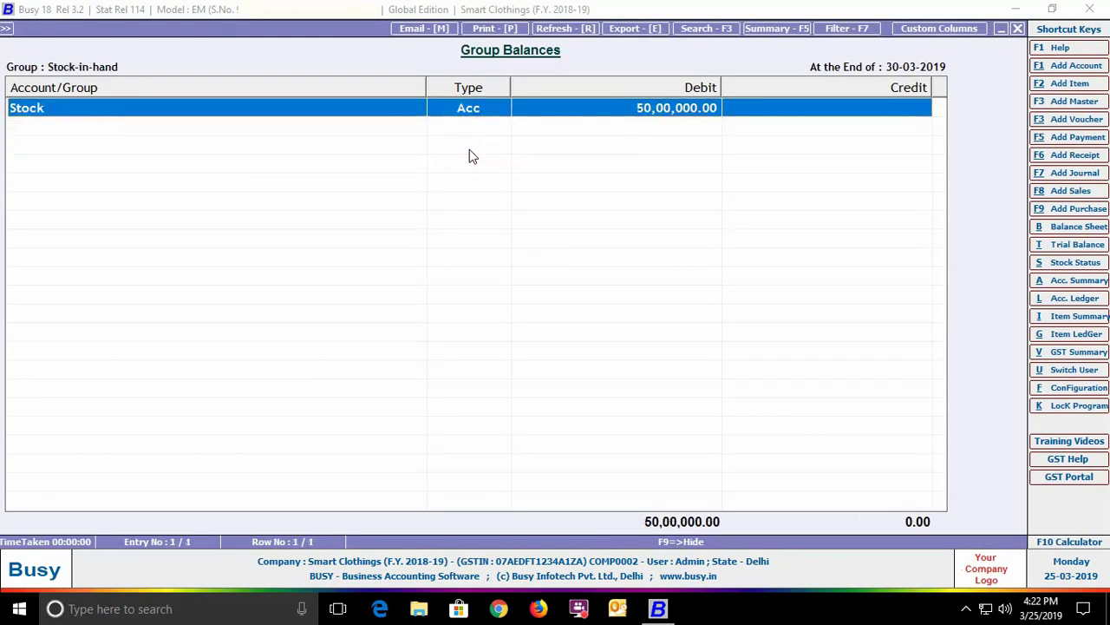
{"action": "key", "text": "Return"}
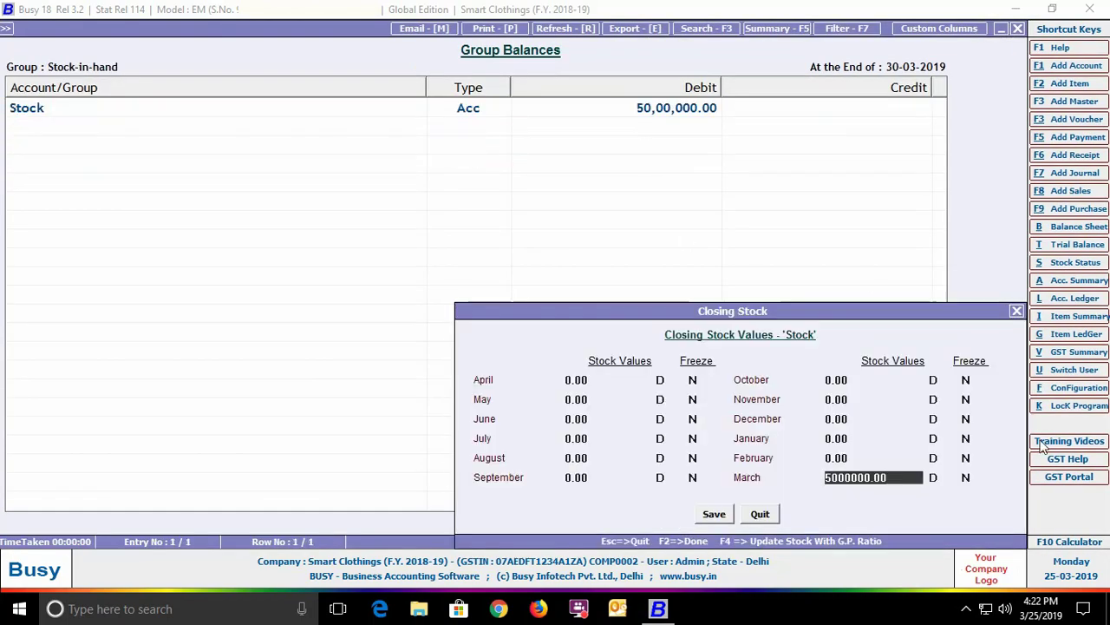
{"action": "left_click_drag", "start_coordinate": [901, 477], "coordinate": [790, 483]}
{"action": "type", "text": "3500000"}
{"action": "left_click", "coordinate": [715, 516]}
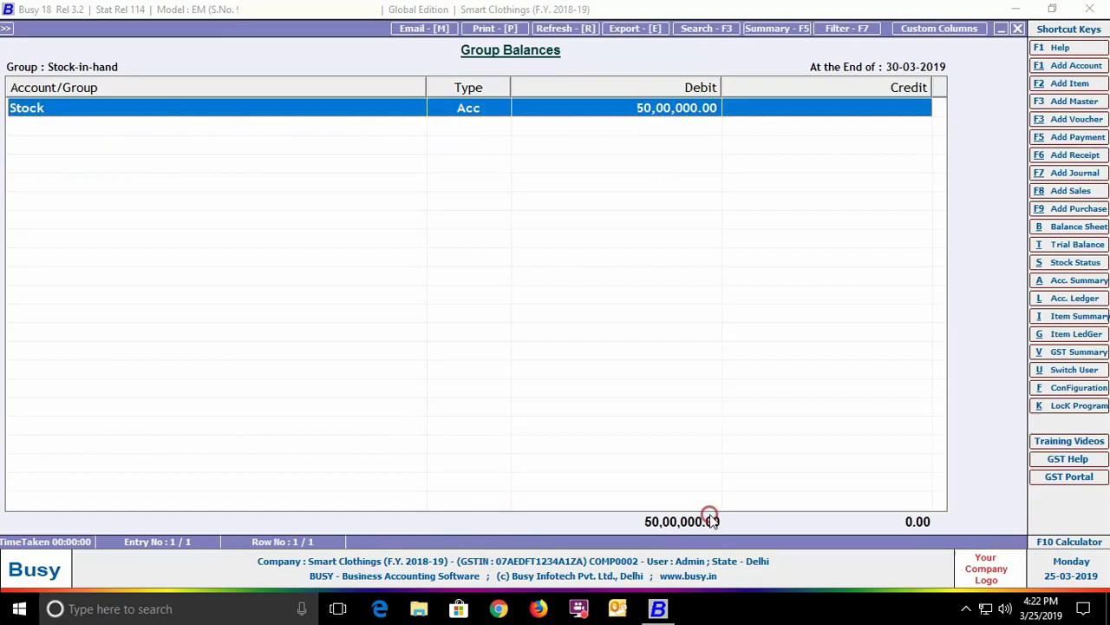
{"action": "left_click", "coordinate": [1019, 29]}
{"action": "left_click", "coordinate": [1019, 30]}
Change to the year from 01-04-2019, carrying balances for new and changed masters.
{"action": "left_click", "coordinate": [1019, 30]}
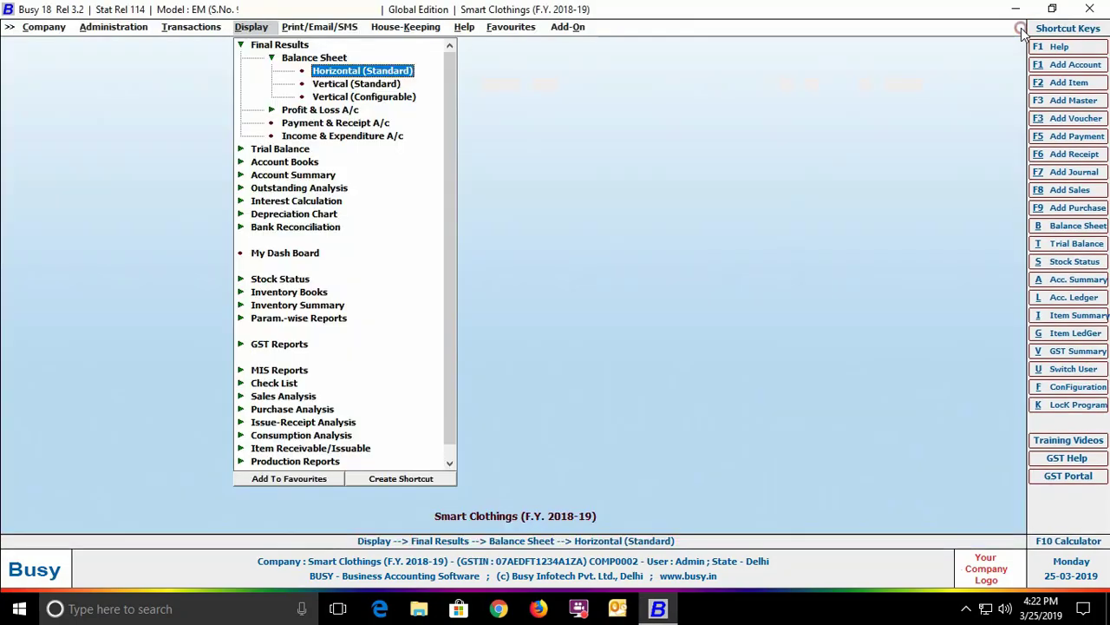
{"action": "left_click", "coordinate": [114, 27]}
{"action": "left_click", "coordinate": [155, 138]}
{"action": "left_click", "coordinate": [208, 149]}
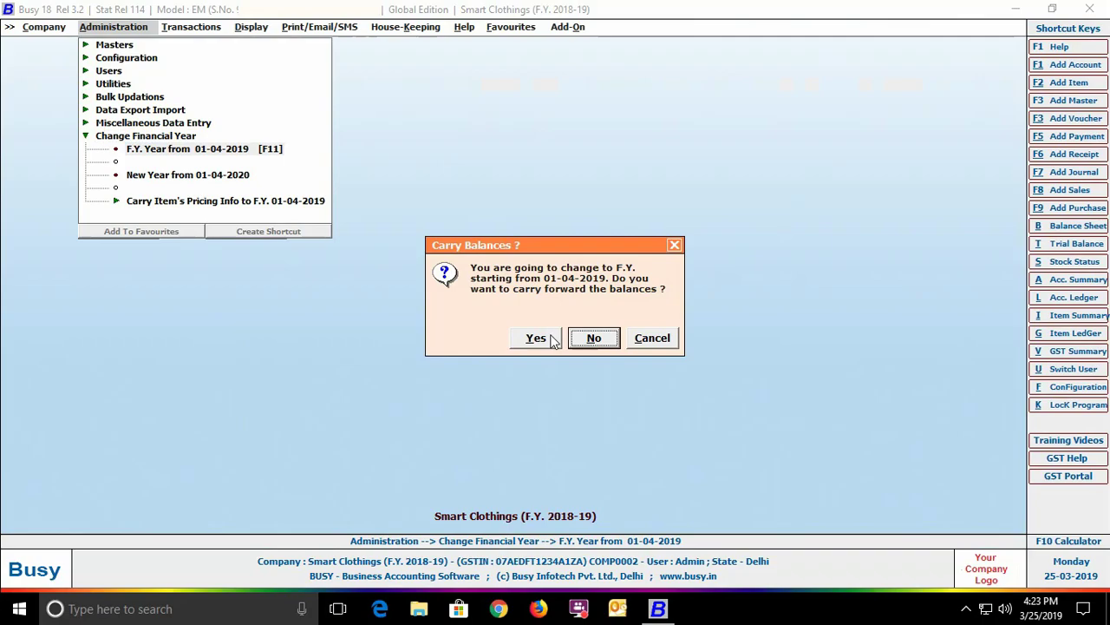
{"action": "left_click", "coordinate": [530, 337]}
{"action": "left_click", "coordinate": [590, 338]}
{"action": "left_click", "coordinate": [173, 295]}
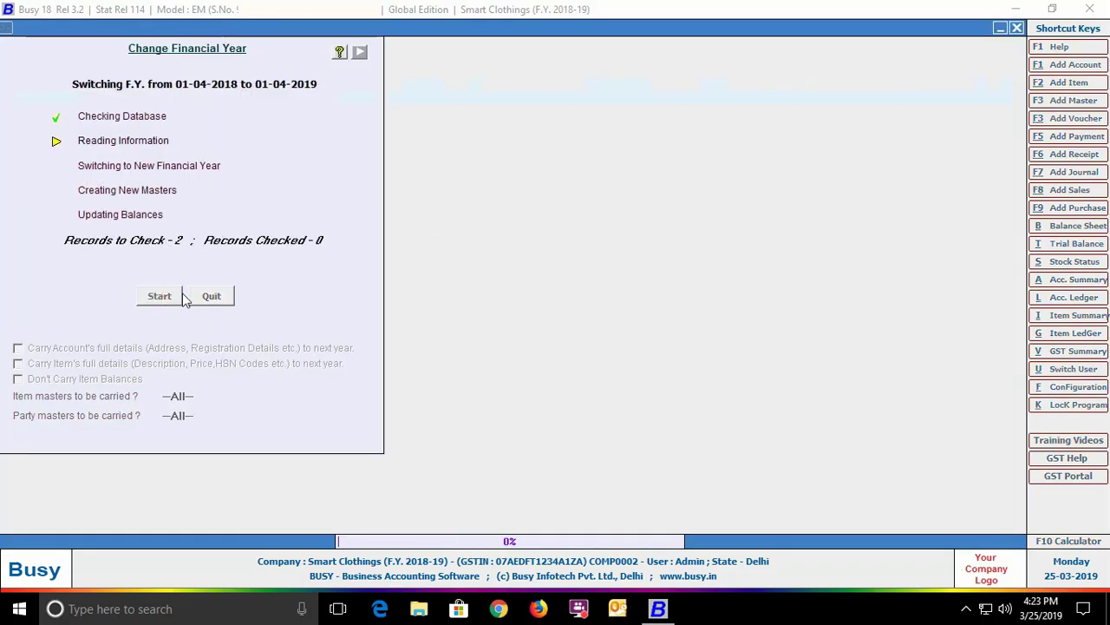
{"action": "left_click", "coordinate": [649, 338]}
Check the Stock account's opening balance of 35,00,000.00 in Account Modify, then close it.
{"action": "left_click", "coordinate": [113, 44]}
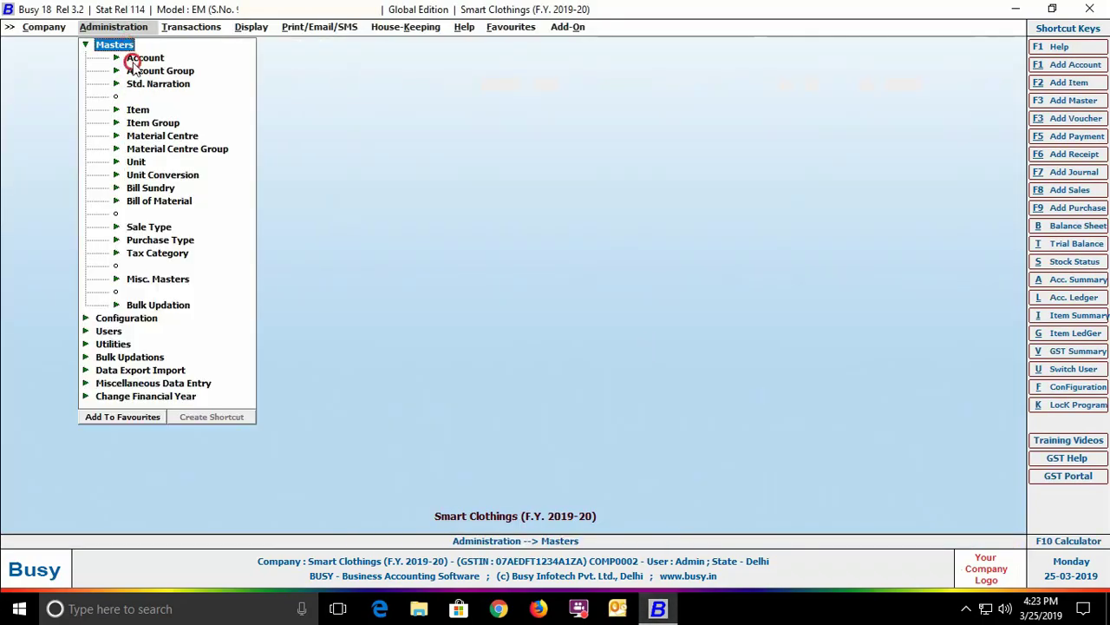
{"action": "left_click", "coordinate": [137, 57]}
{"action": "left_click", "coordinate": [160, 84]}
{"action": "type", "text": "st"}
{"action": "left_click", "coordinate": [58, 110]}
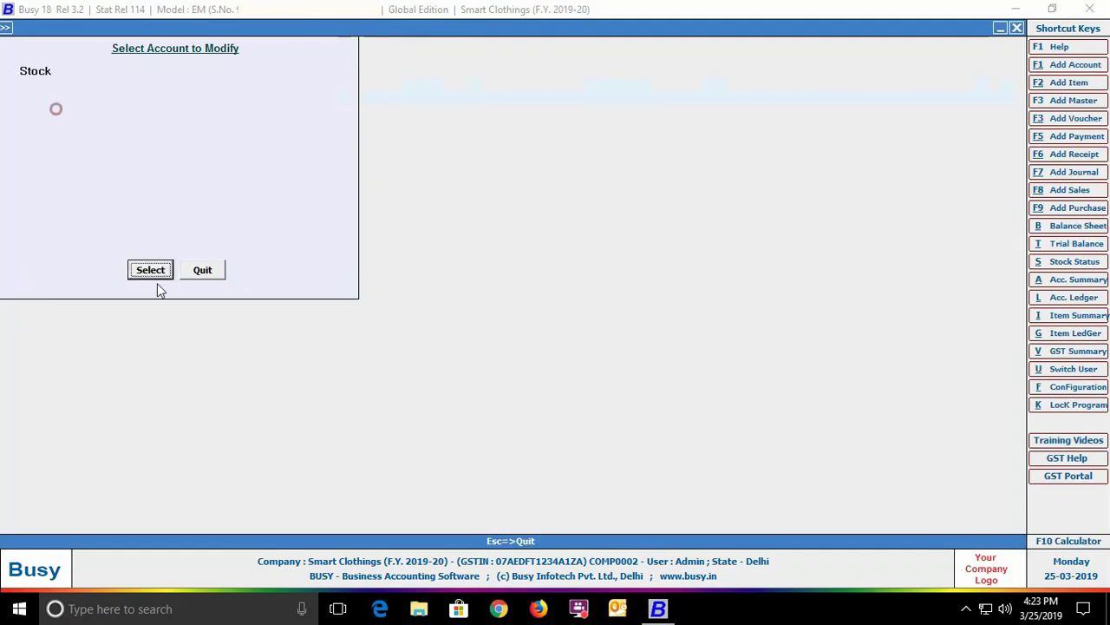
{"action": "left_click", "coordinate": [150, 270]}
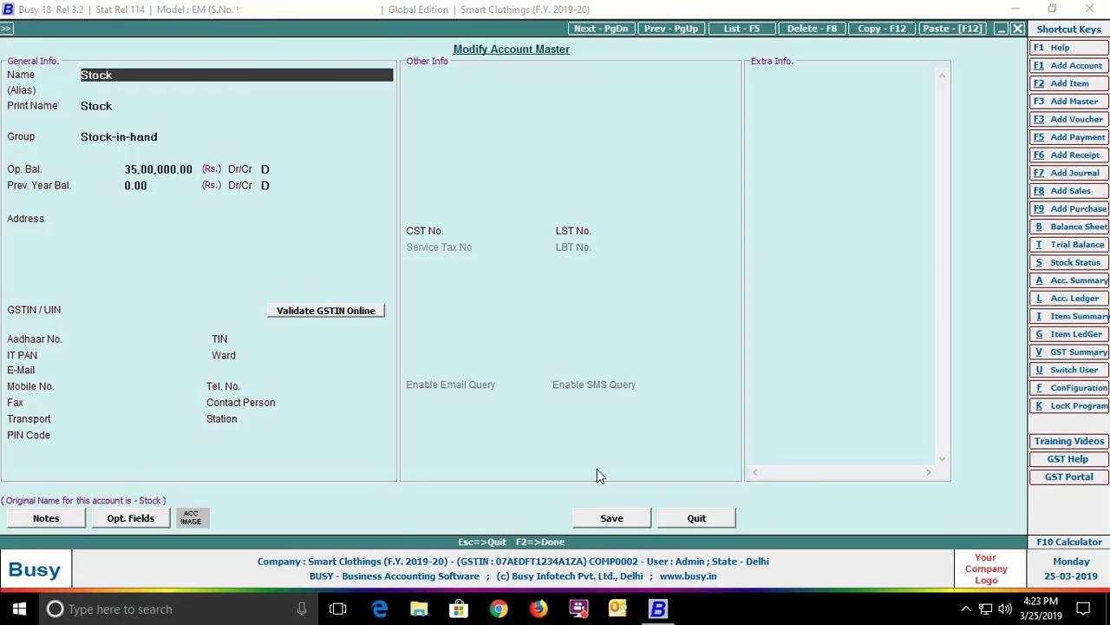
{"action": "left_click", "coordinate": [701, 513]}
{"action": "key", "text": "Escape"}
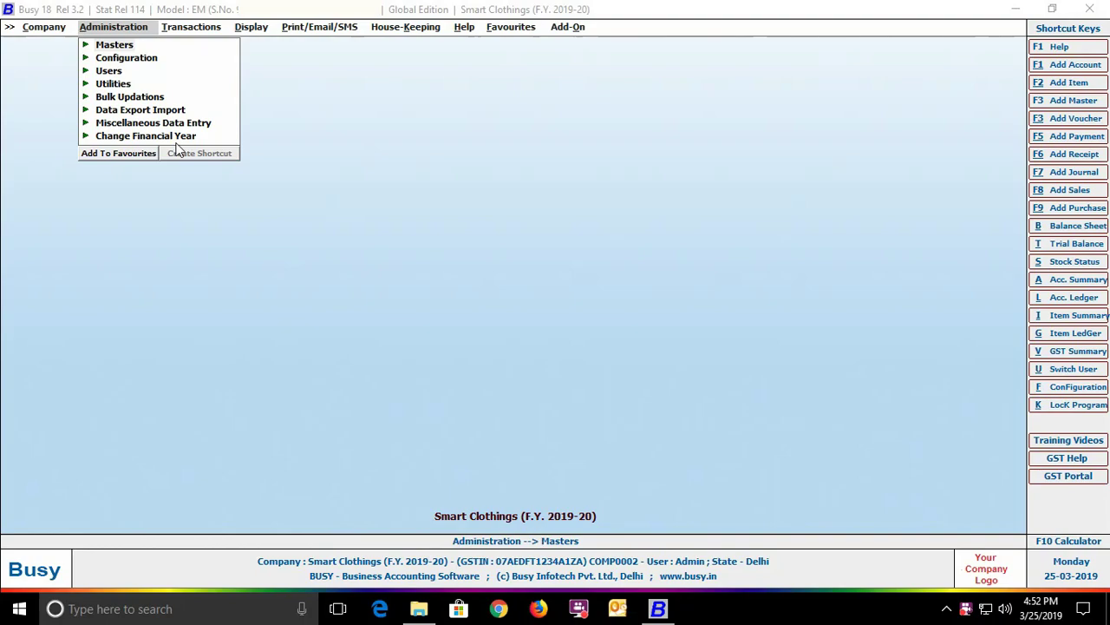
Switch back to the financial year from 01-04-2018.
{"action": "left_click", "coordinate": [175, 138]}
{"action": "left_click", "coordinate": [178, 148]}
{"action": "left_click", "coordinate": [587, 338]}
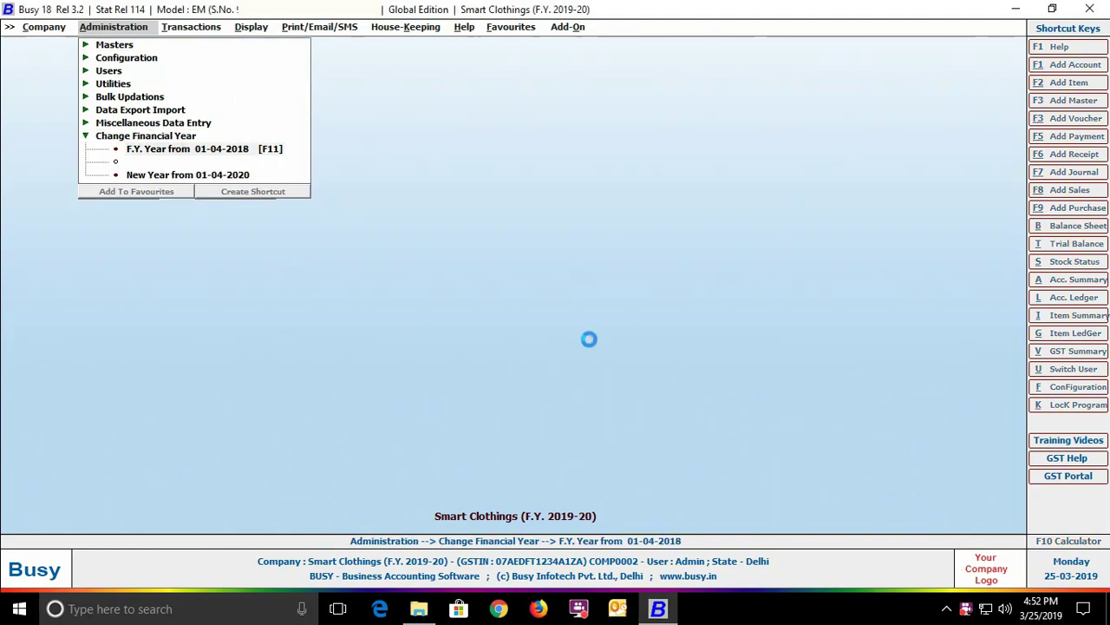
{"action": "left_click", "coordinate": [657, 344]}
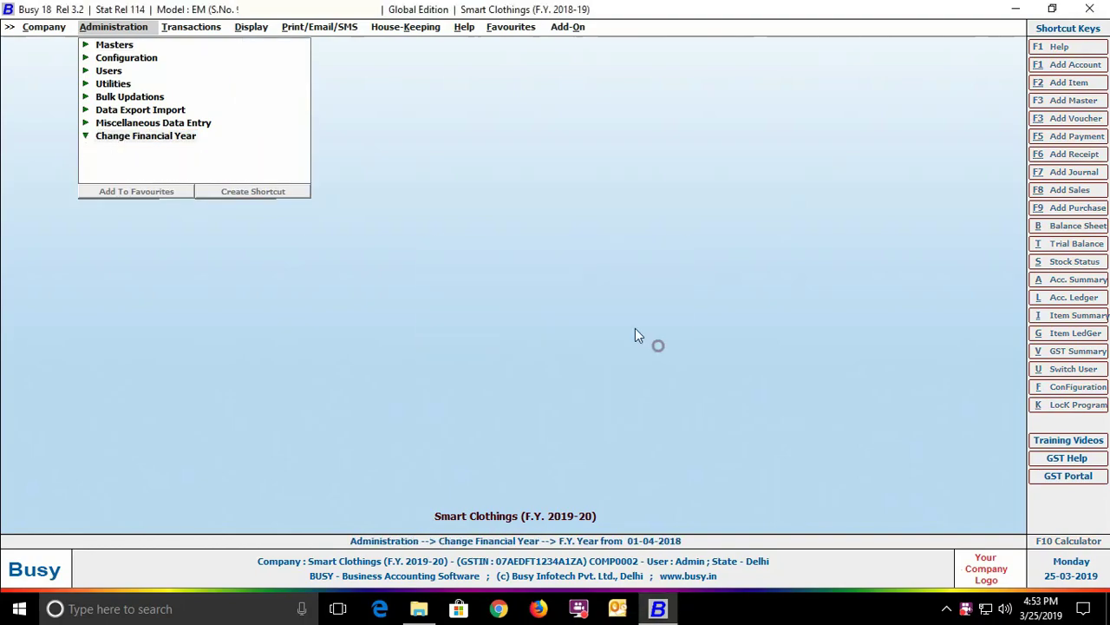
Run the Update Master Balances house-keeping utility.
{"action": "left_click", "coordinate": [429, 27]}
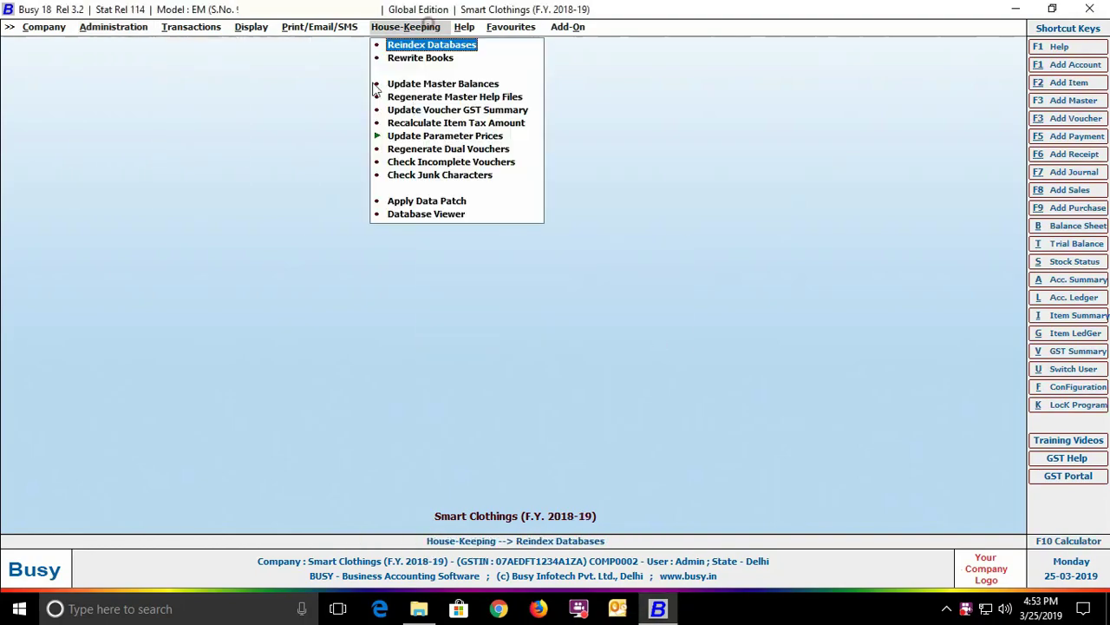
{"action": "left_click", "coordinate": [444, 85]}
{"action": "left_click", "coordinate": [183, 205]}
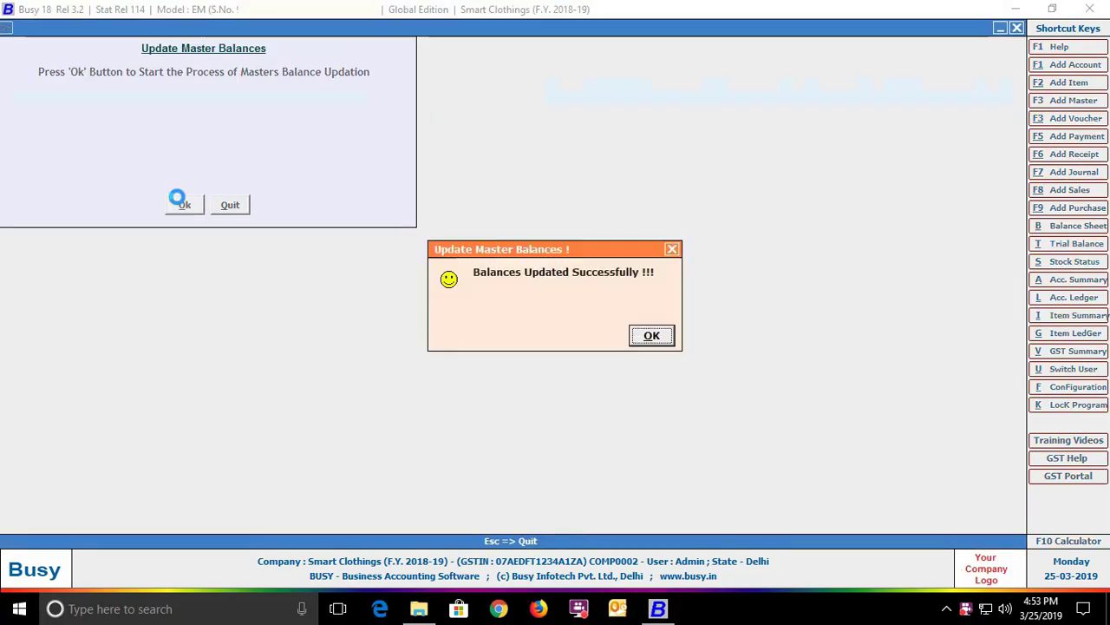
{"action": "left_click", "coordinate": [649, 336]}
Change to the year from 01-04-2019, carrying new and changed masters and answering Yes to bank reconciliation.
{"action": "left_click", "coordinate": [113, 26]}
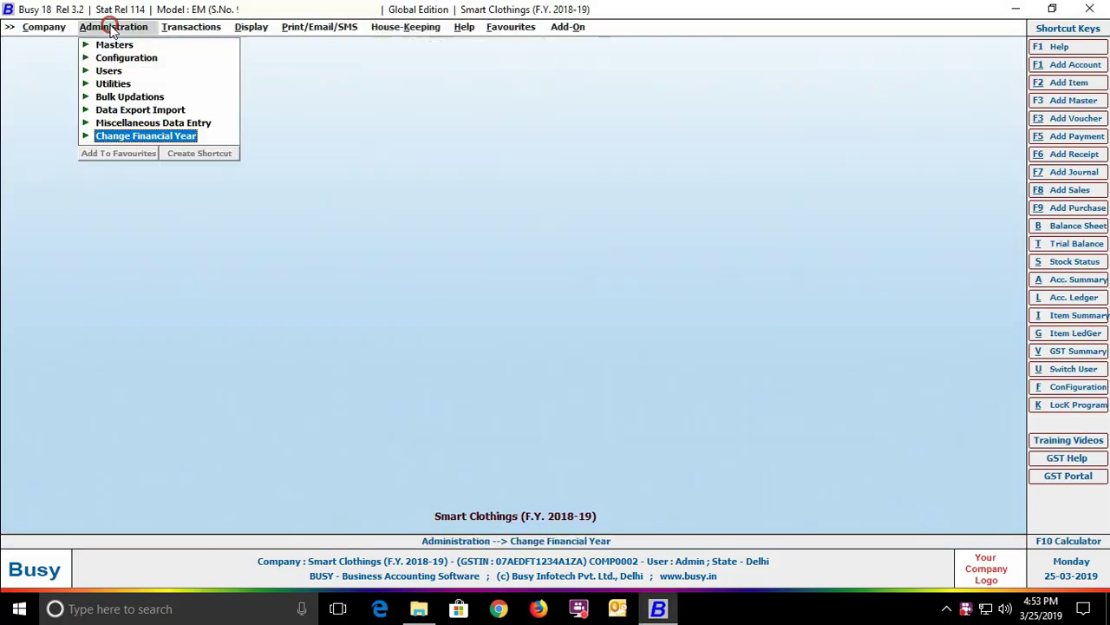
{"action": "left_click", "coordinate": [149, 136]}
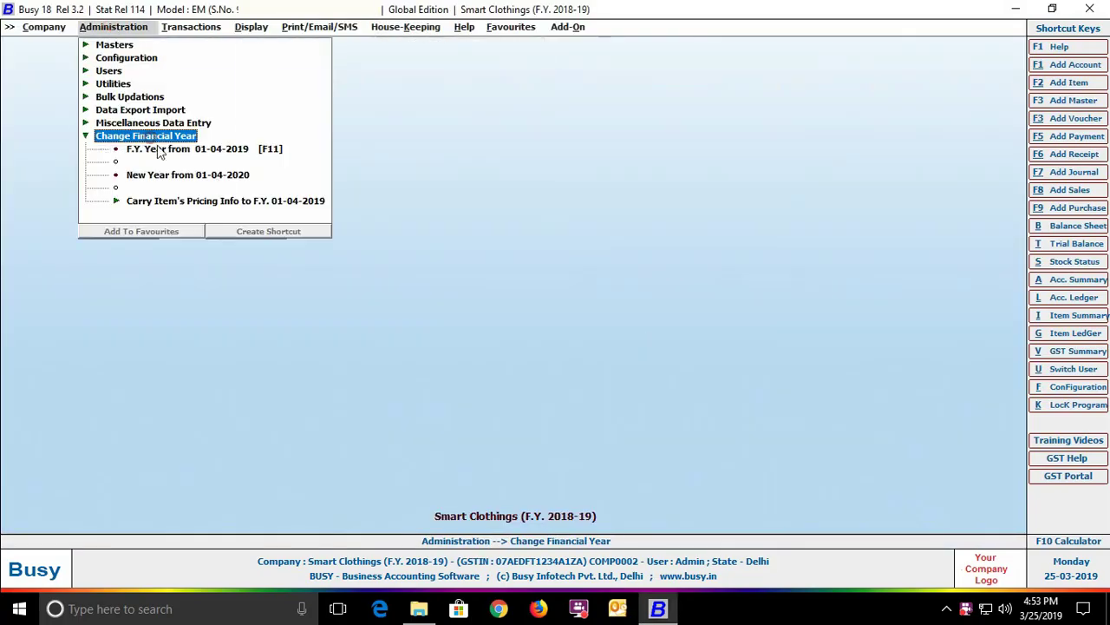
{"action": "left_click", "coordinate": [217, 152]}
{"action": "left_click", "coordinate": [527, 337]}
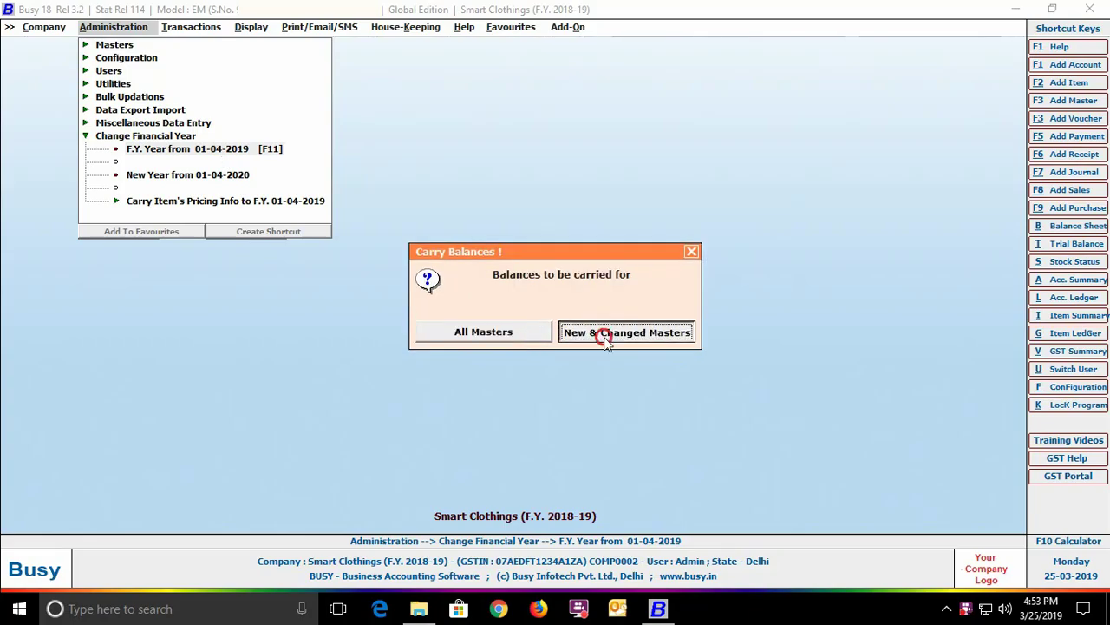
{"action": "left_click", "coordinate": [608, 336]}
{"action": "left_click", "coordinate": [156, 296]}
{"action": "key", "text": "Left"}
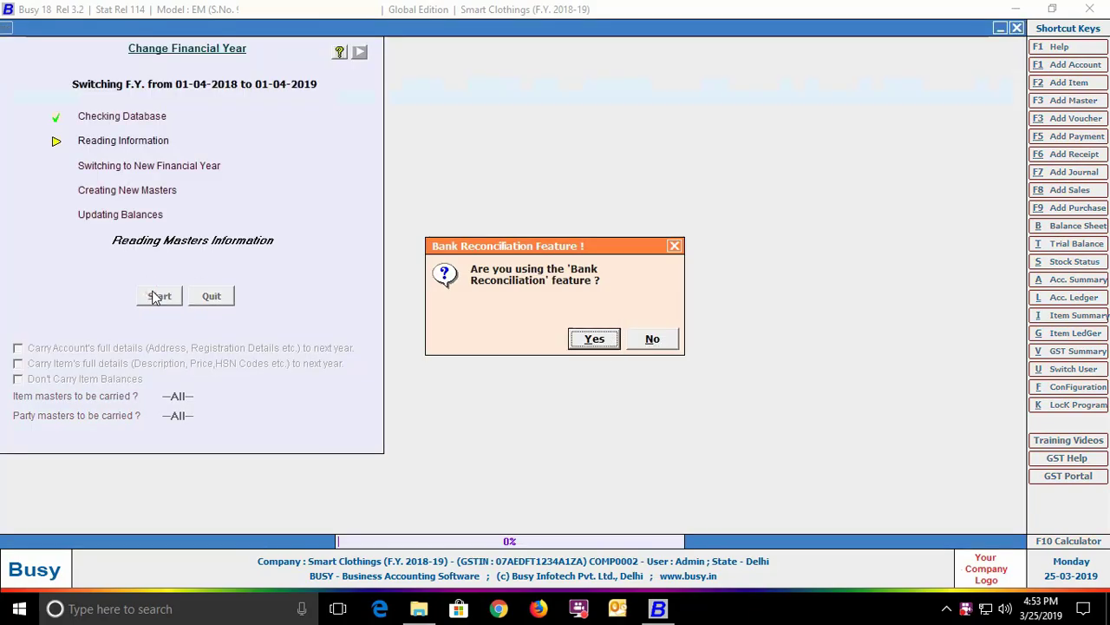
{"action": "key", "text": "Return"}
{"action": "key", "text": "Return"}
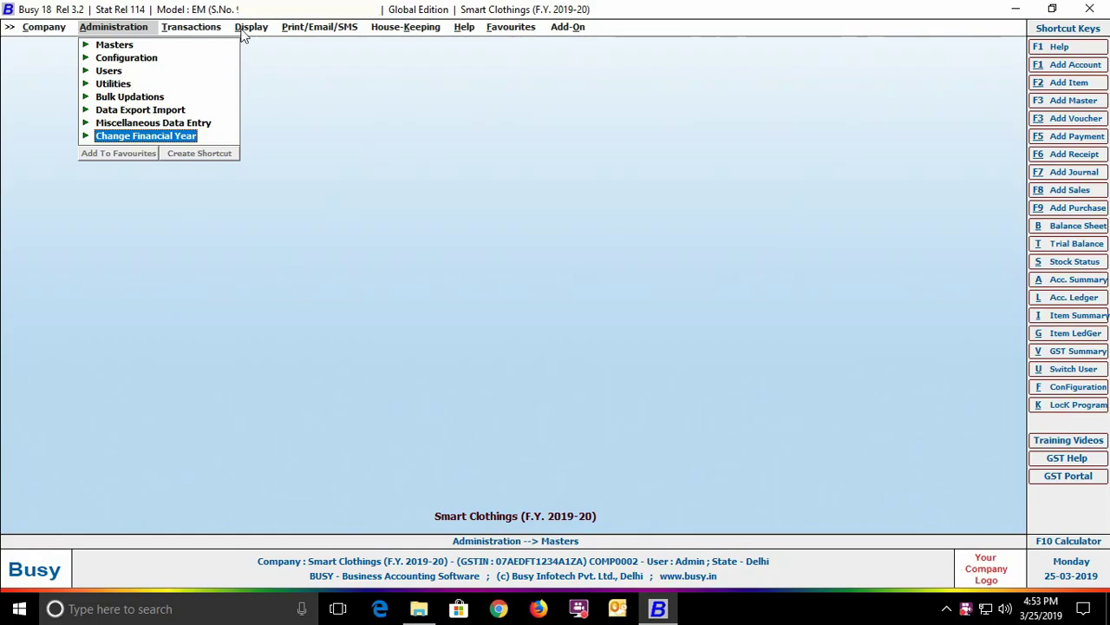
Open the Opening Trial - Mismatch from Prev. Yr. trial balance report.
{"action": "left_click", "coordinate": [248, 28]}
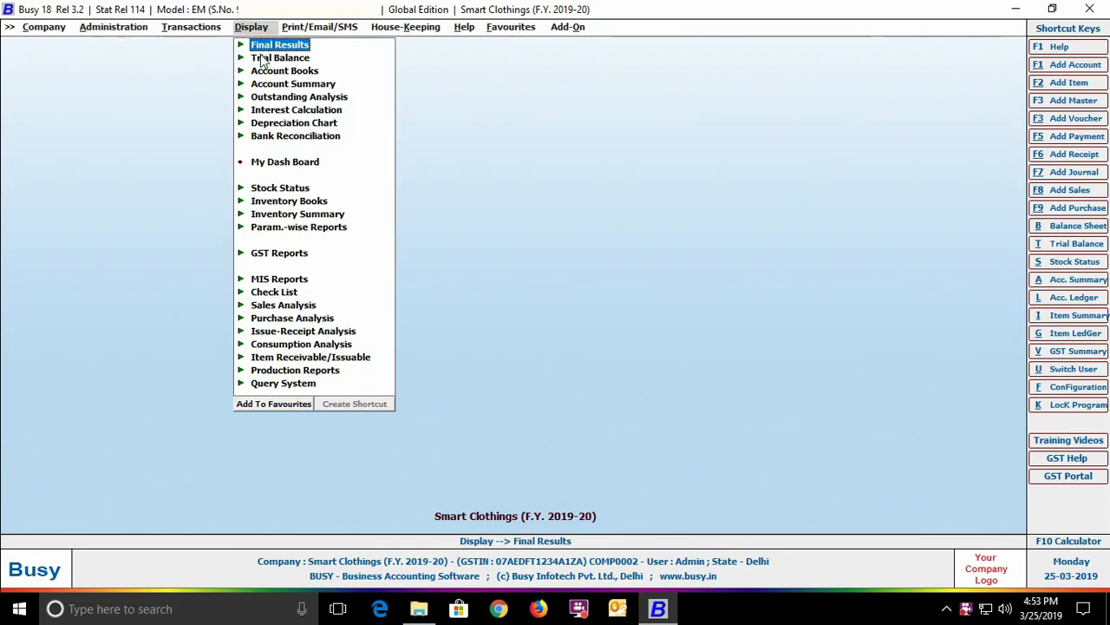
{"action": "left_click", "coordinate": [264, 59]}
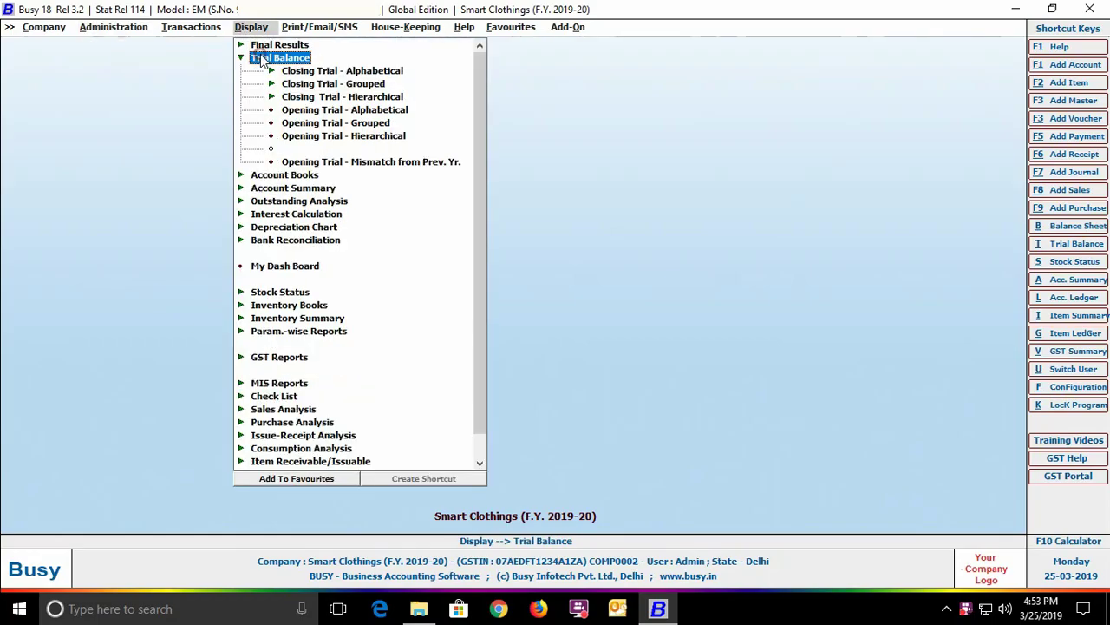
{"action": "left_click", "coordinate": [283, 164]}
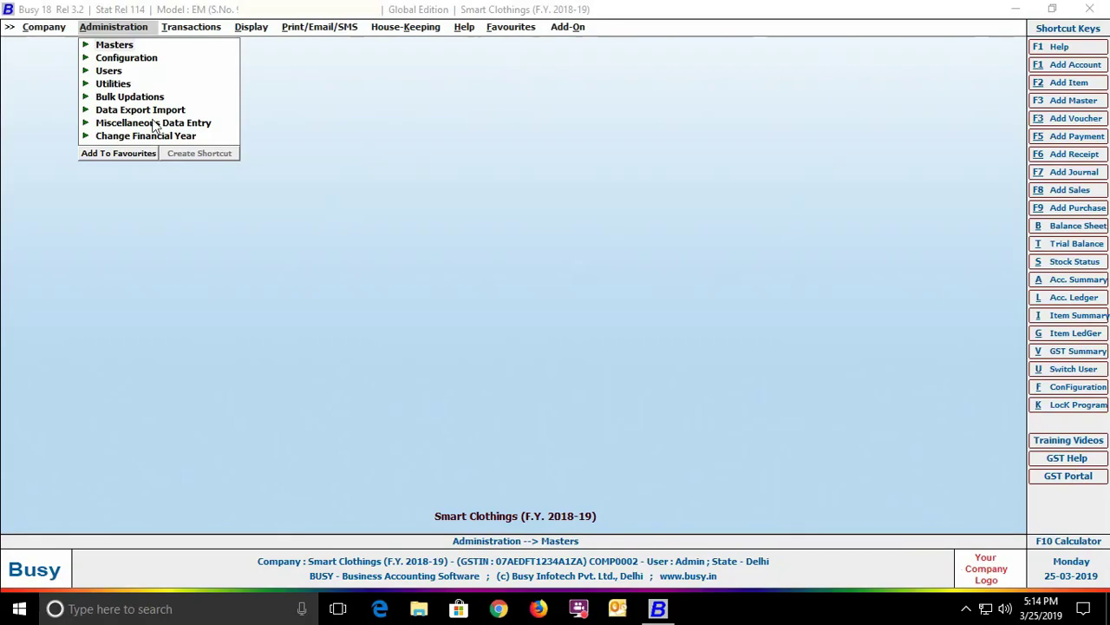
Start a masters XML export with closing balances as on 31-03-2019.
{"action": "left_click", "coordinate": [138, 110]}
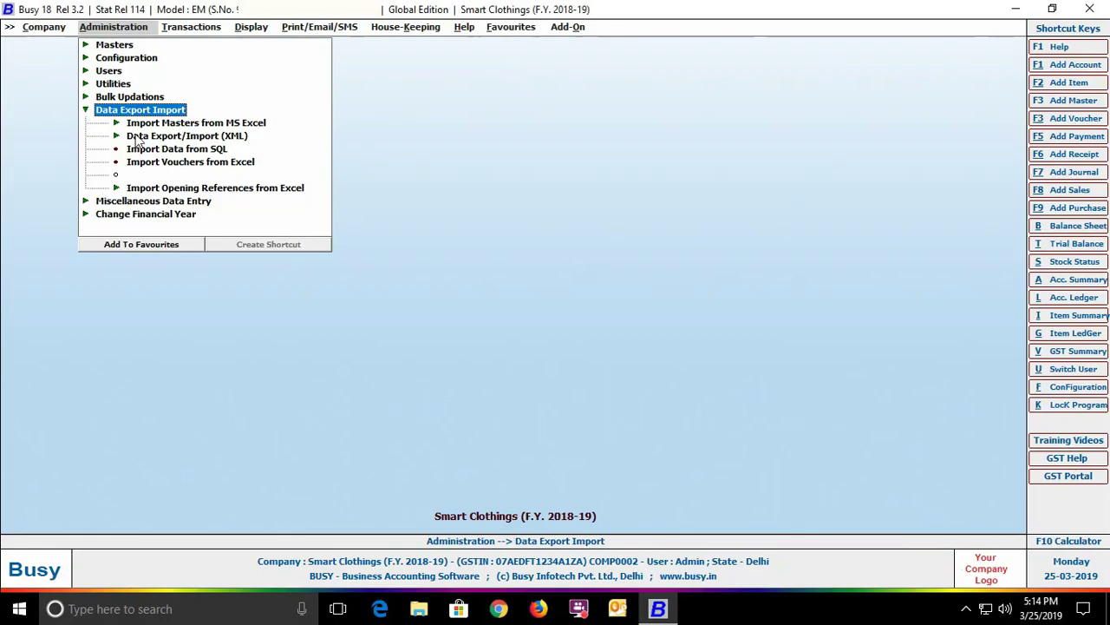
{"action": "left_click", "coordinate": [182, 136]}
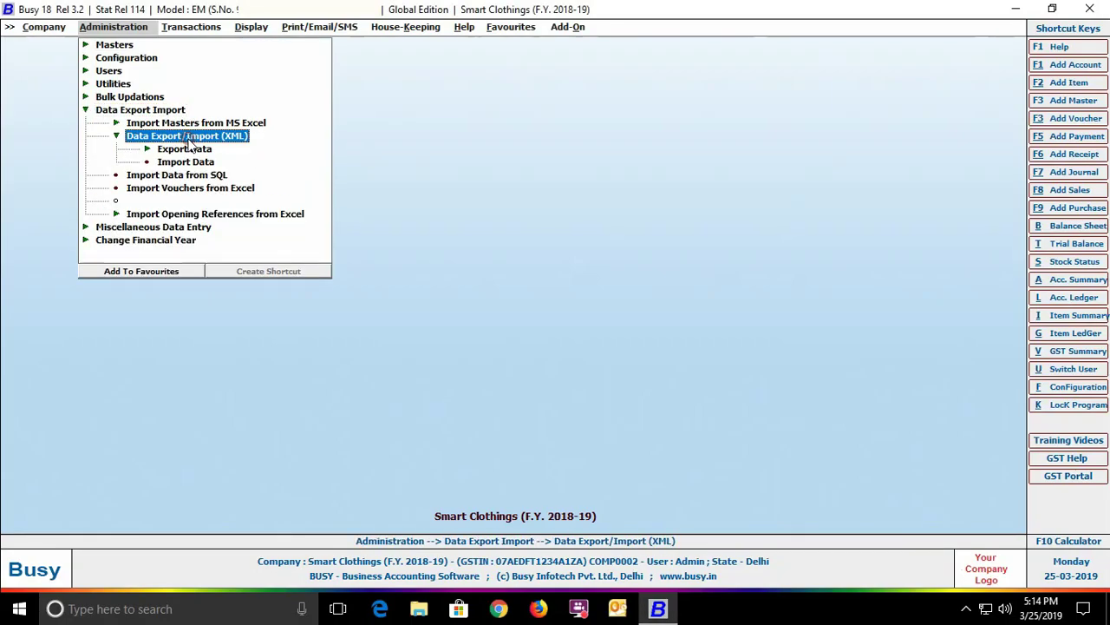
{"action": "left_click", "coordinate": [185, 148]}
{"action": "left_click", "coordinate": [200, 163]}
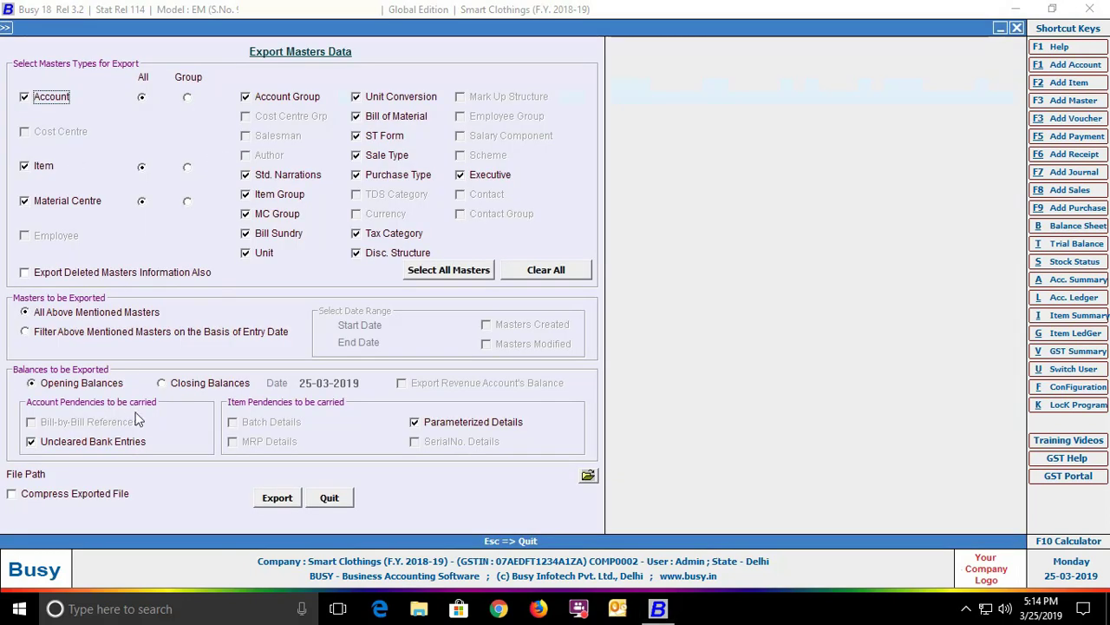
{"action": "left_click", "coordinate": [162, 383]}
{"action": "left_click", "coordinate": [366, 385]}
{"action": "type", "text": "31-03-2019"}
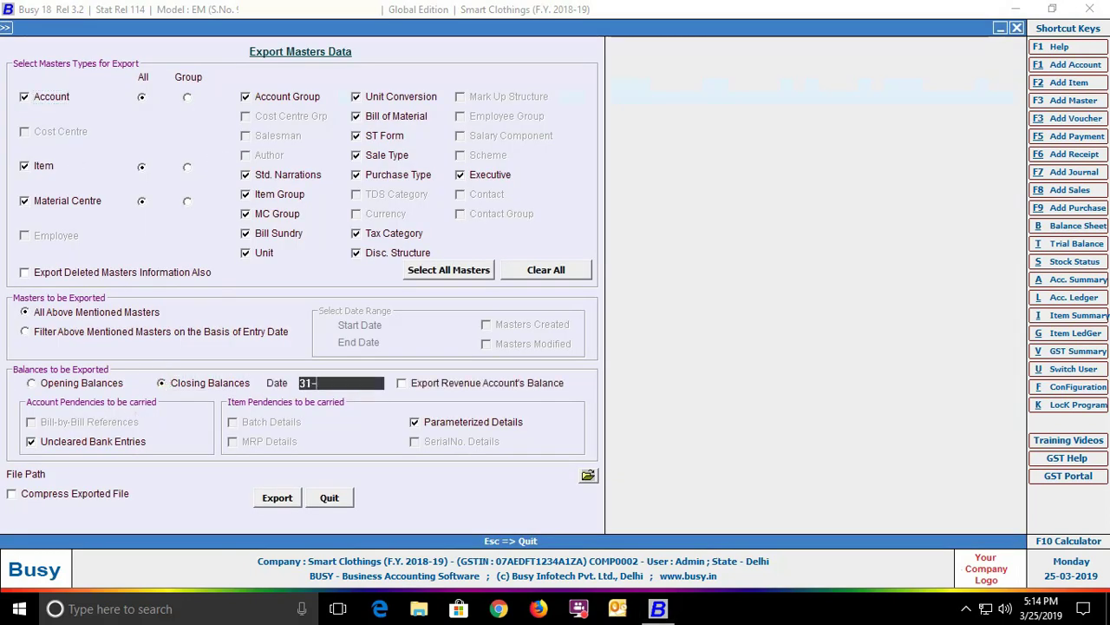
Export the masters to 20190325_MSAll.DAT in the Desktop folder.
{"action": "left_click", "coordinate": [262, 477]}
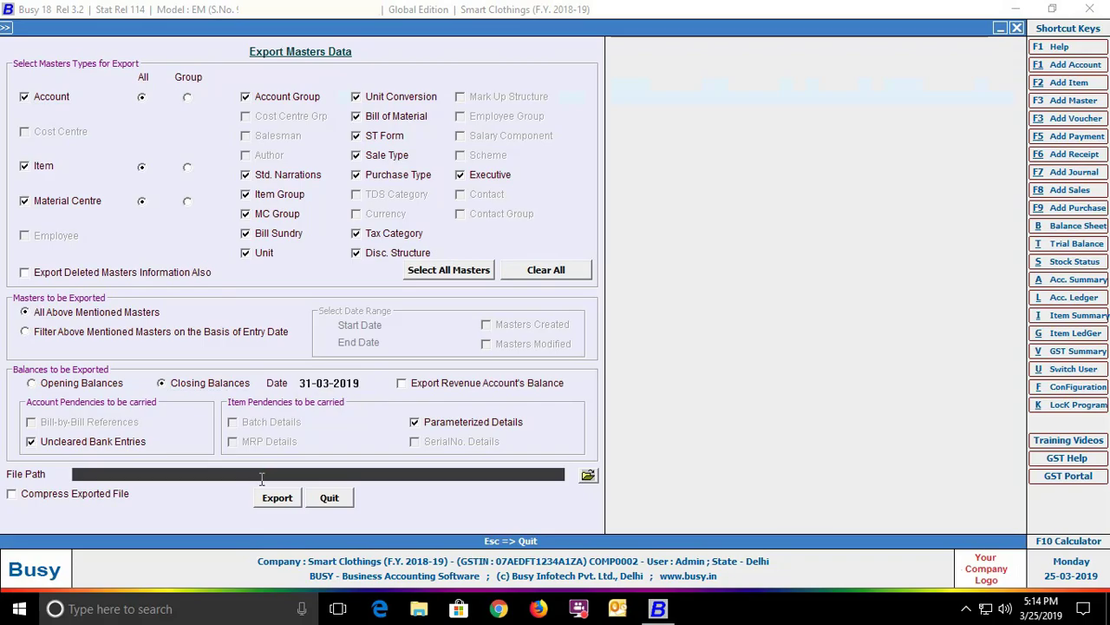
{"action": "left_click", "coordinate": [588, 474]}
{"action": "left_click", "coordinate": [503, 254]}
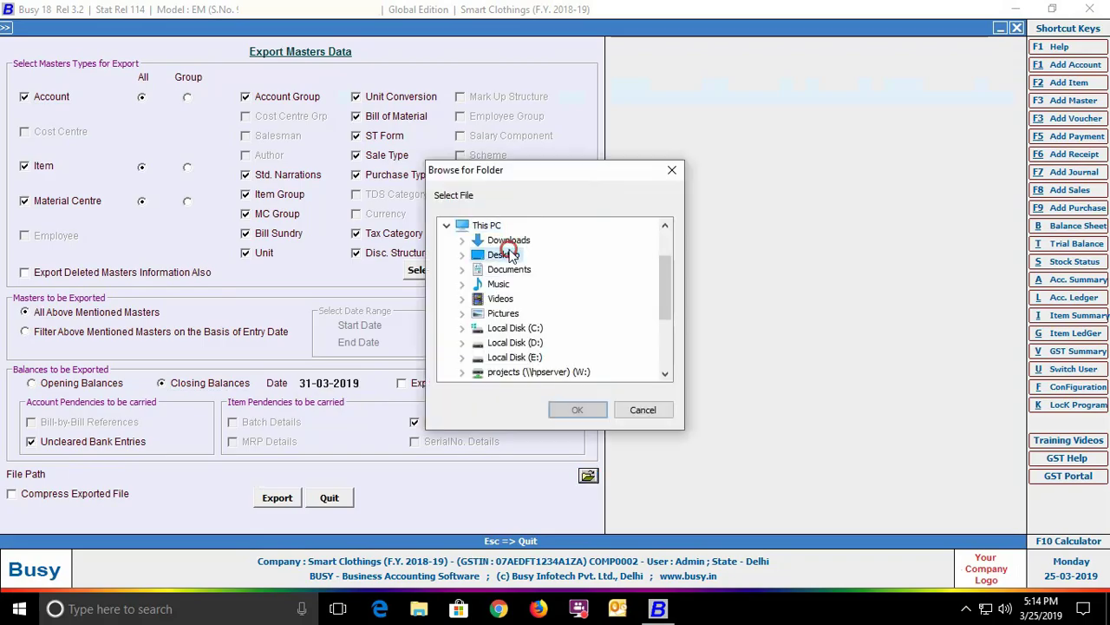
{"action": "left_click", "coordinate": [577, 410]}
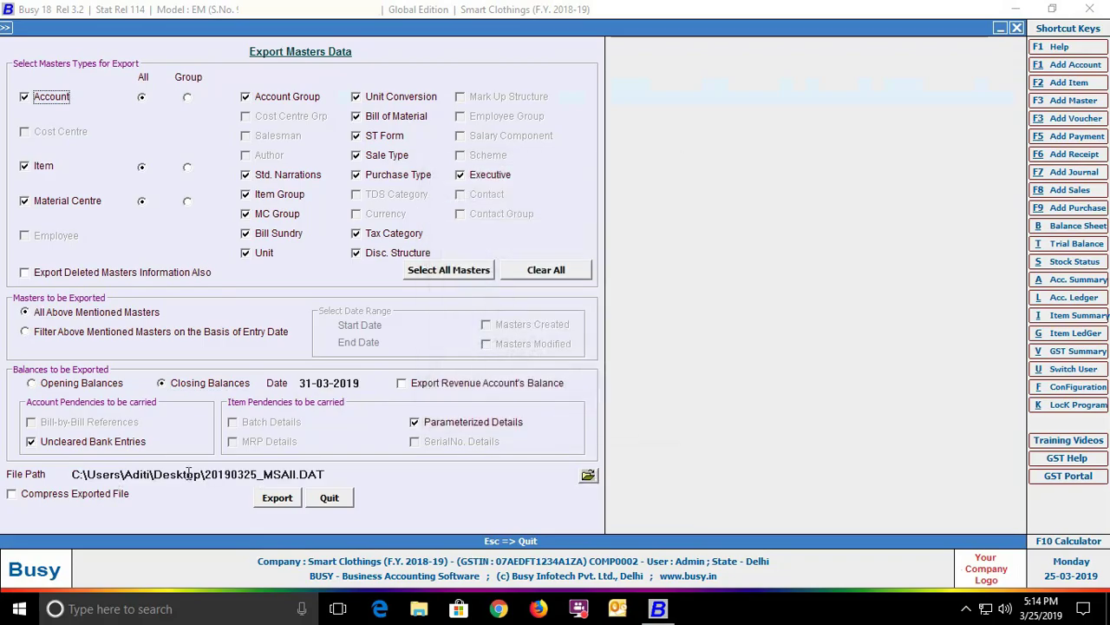
{"action": "left_click", "coordinate": [278, 497]}
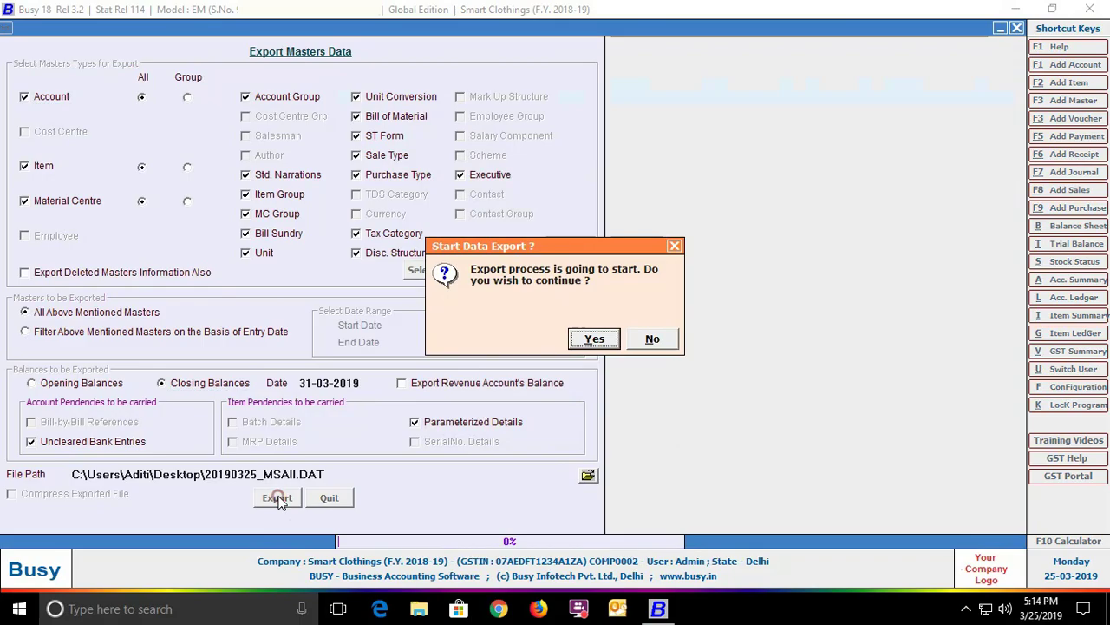
{"action": "left_click", "coordinate": [593, 338]}
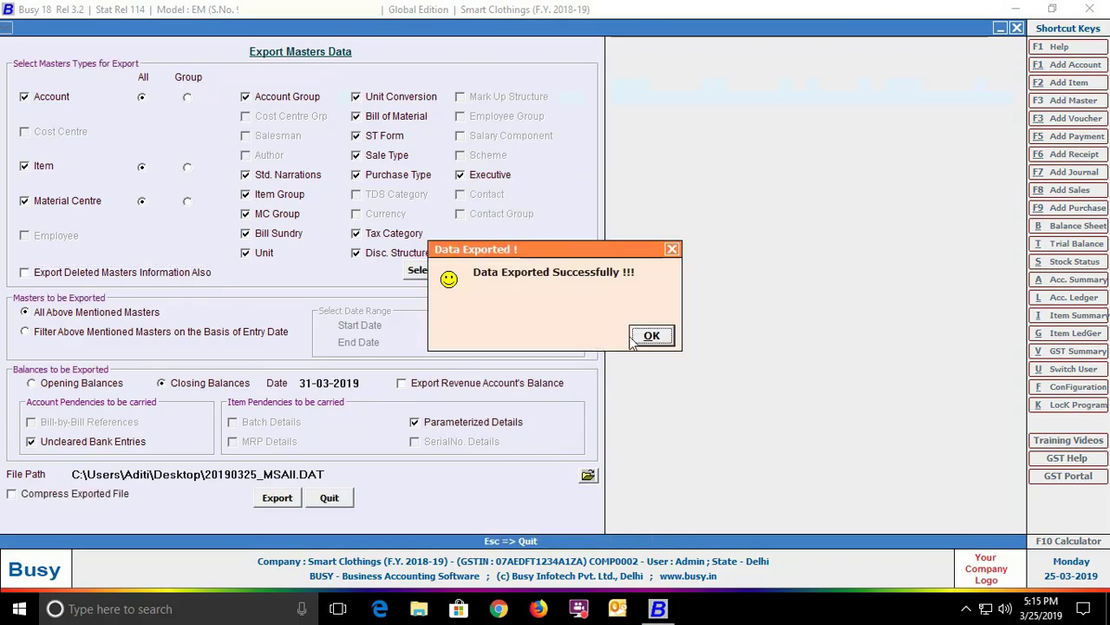
{"action": "left_click", "coordinate": [635, 339]}
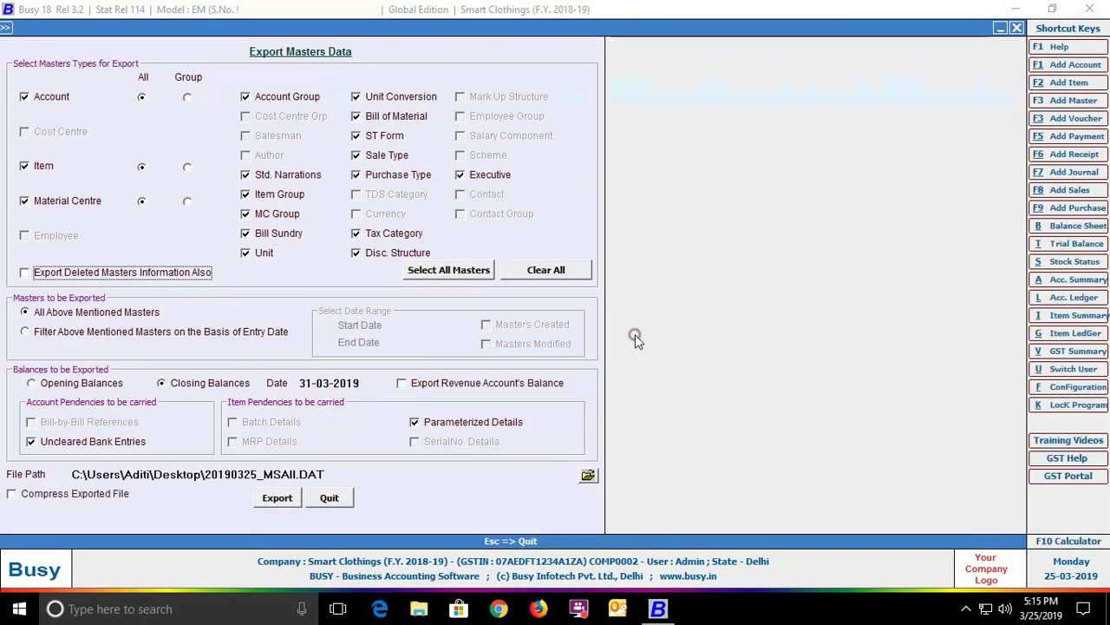
Close the current company and log into Smart Clothings New.
{"action": "left_click", "coordinate": [328, 497]}
{"action": "left_click", "coordinate": [28, 25]}
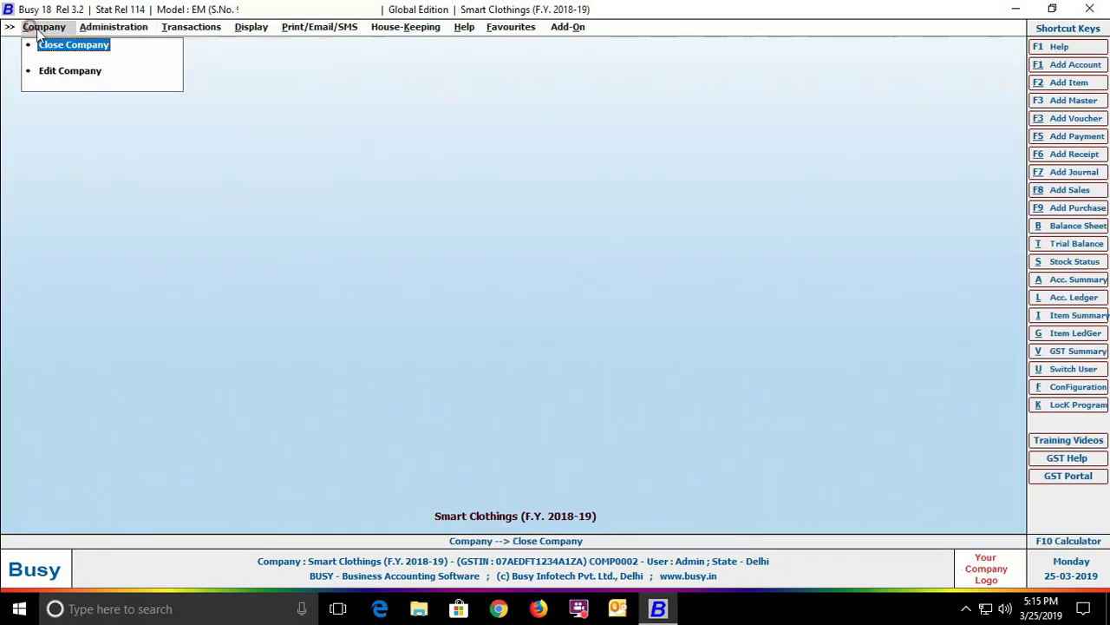
{"action": "left_click", "coordinate": [44, 42]}
{"action": "left_click", "coordinate": [46, 44]}
{"action": "key", "text": "Down"}
{"action": "key", "text": "Down"}
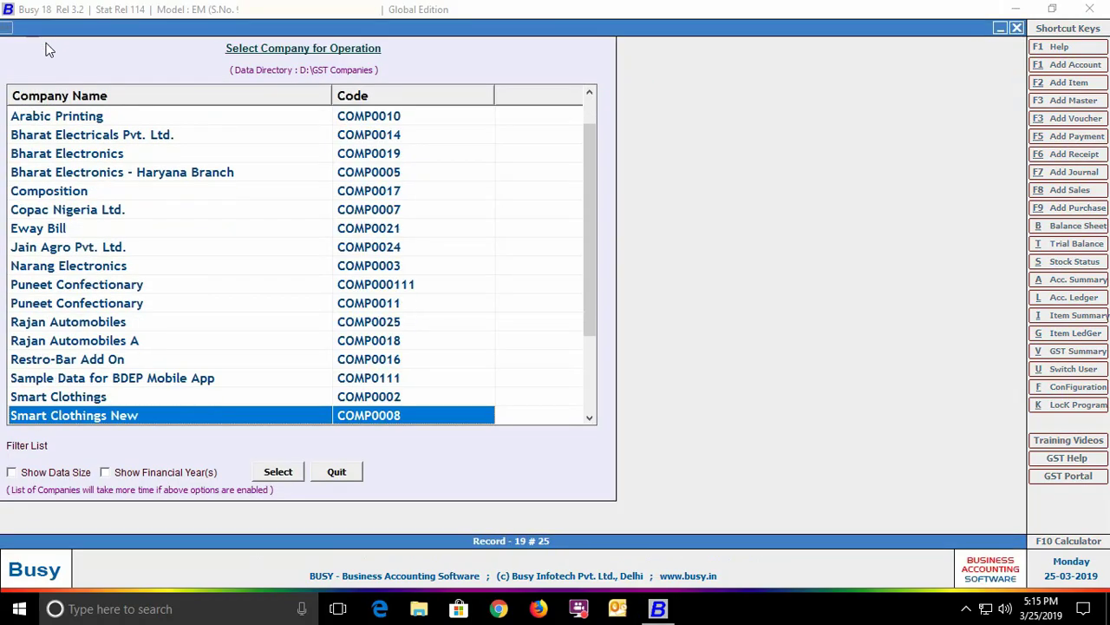
{"action": "key", "text": "Return"}
{"action": "key", "text": "Return"}
{"action": "key", "text": "Return"}
{"action": "key", "text": "Return"}
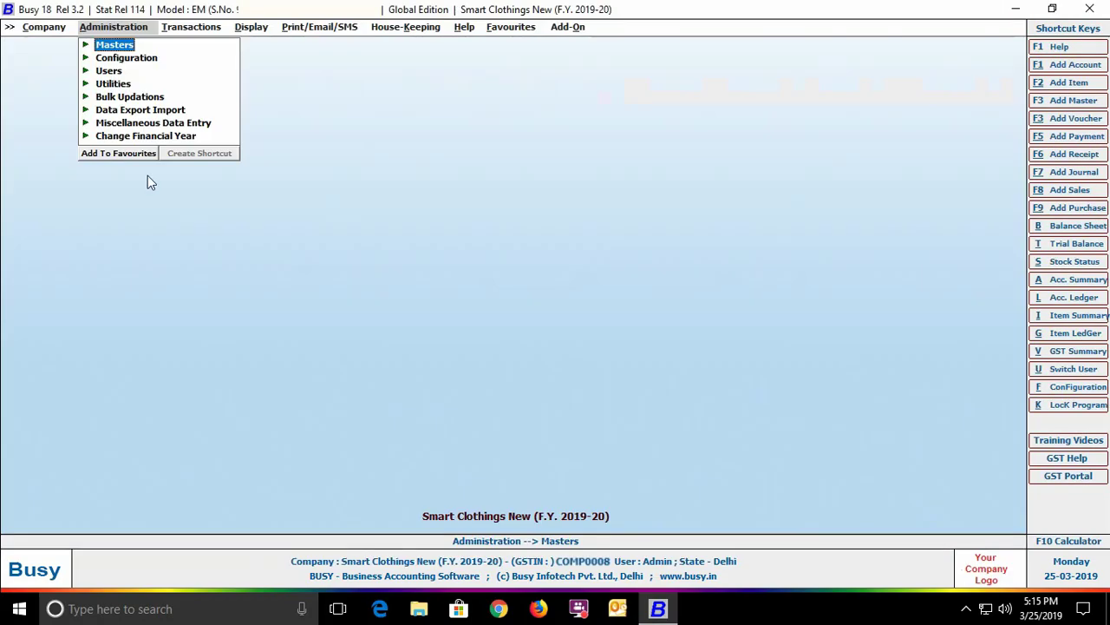
{"action": "left_click", "coordinate": [252, 27]}
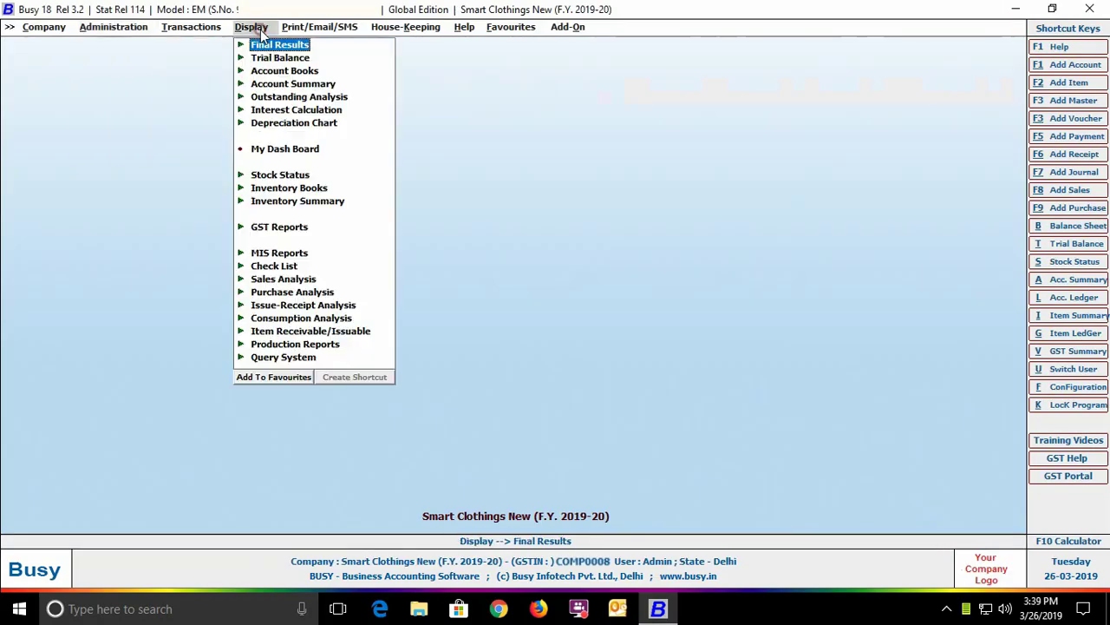
Check the All Accounts alphabetical opening trial balance as on 01-04-2019, which is empty.
{"action": "left_click", "coordinate": [270, 58]}
{"action": "left_click", "coordinate": [299, 111]}
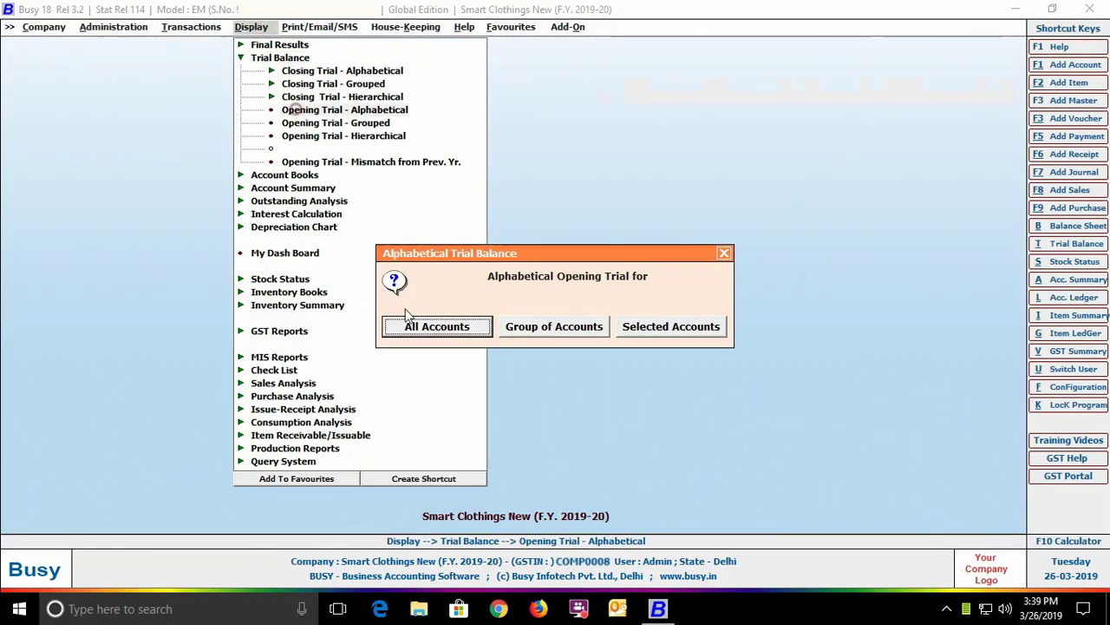
{"action": "left_click", "coordinate": [411, 322]}
{"action": "left_click", "coordinate": [152, 193]}
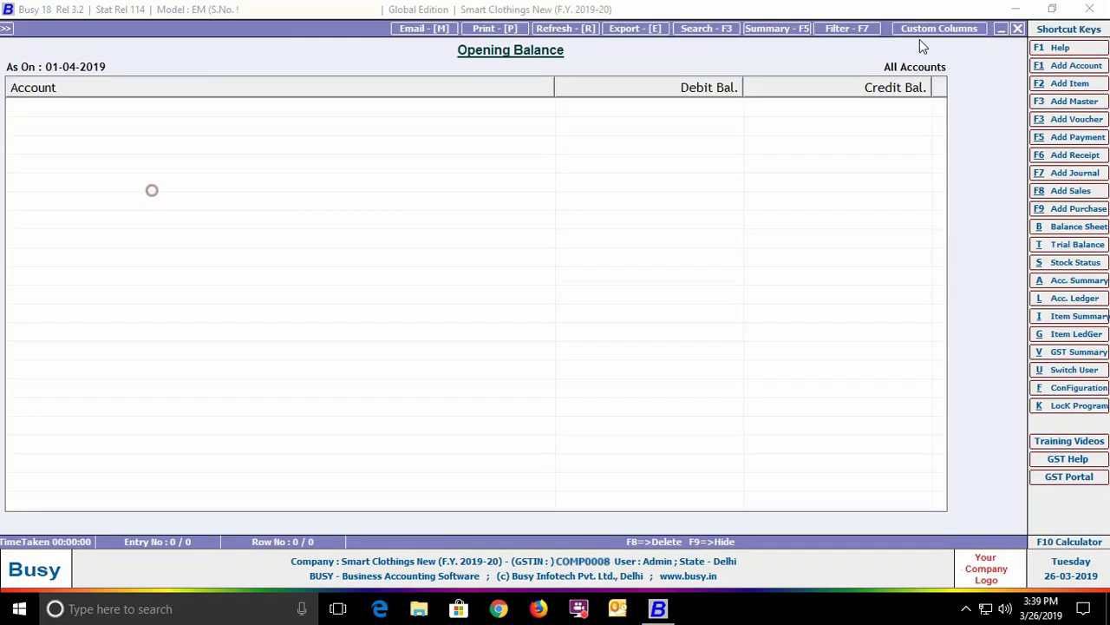
{"action": "left_click", "coordinate": [1019, 29]}
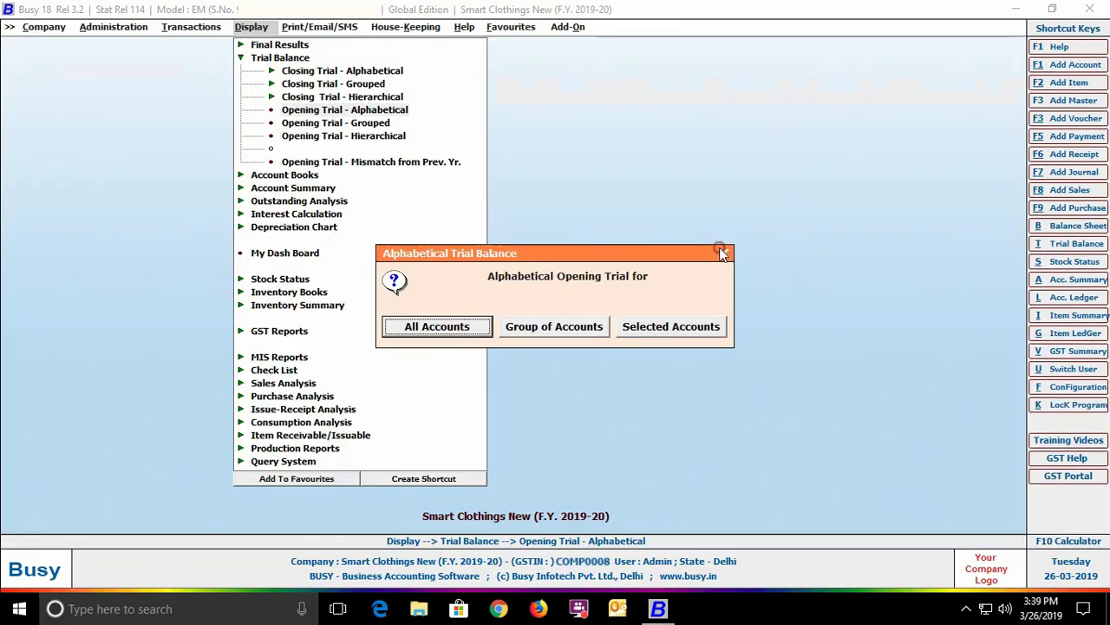
{"action": "left_click", "coordinate": [720, 249]}
{"action": "left_click", "coordinate": [111, 28]}
Load 20190325_MSAll.DAT from the Desktop into the XML Import Data form.
{"action": "left_click", "coordinate": [136, 110]}
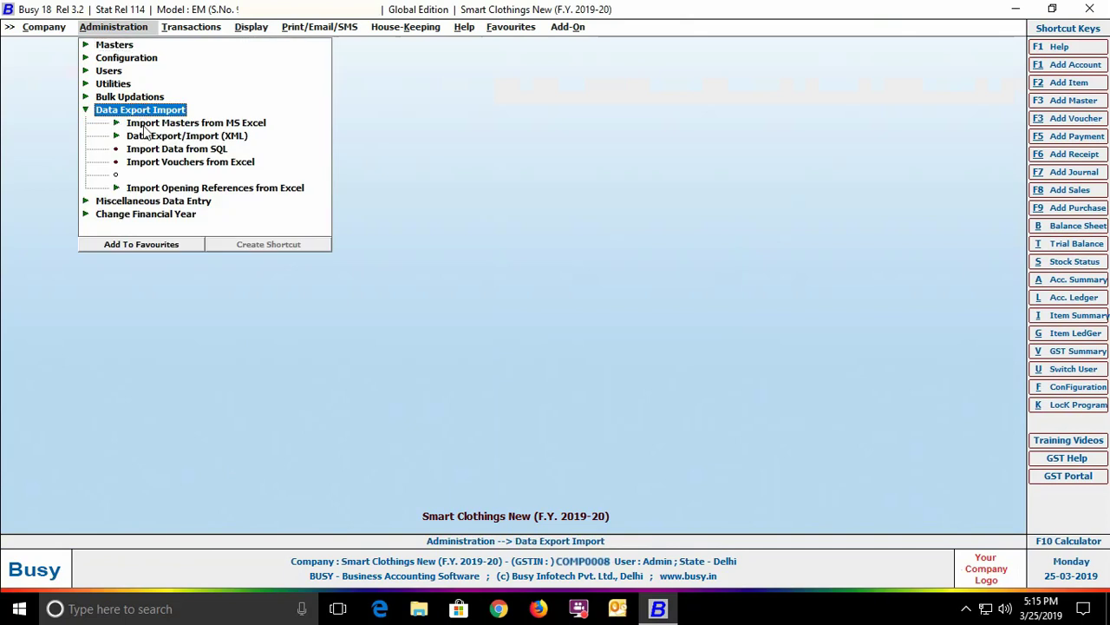
{"action": "left_click", "coordinate": [145, 135]}
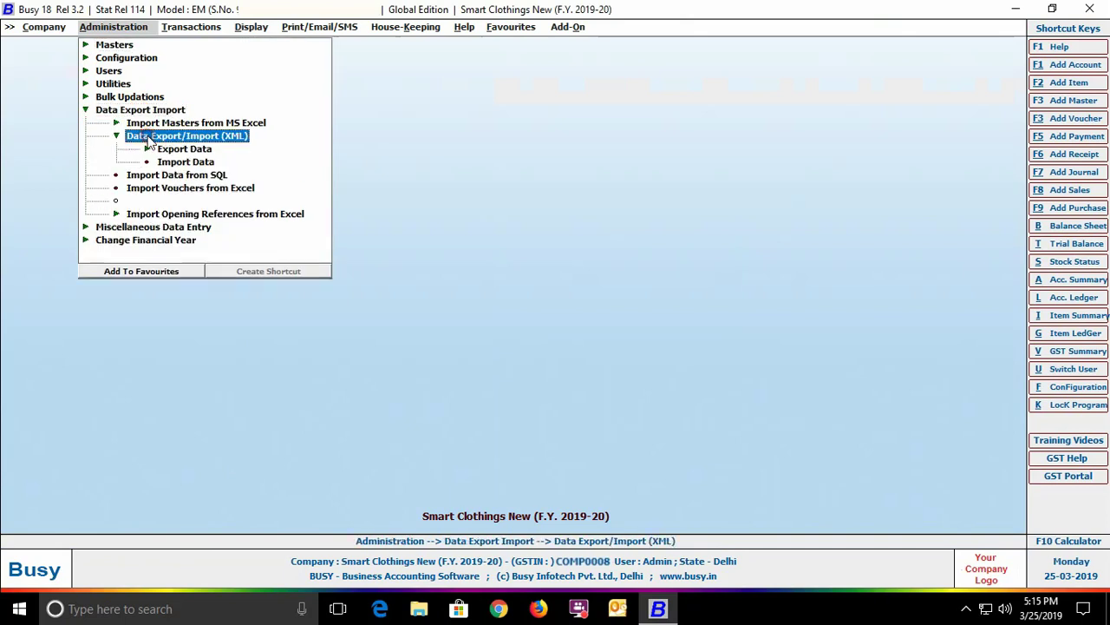
{"action": "left_click", "coordinate": [164, 162]}
{"action": "left_click", "coordinate": [633, 92]}
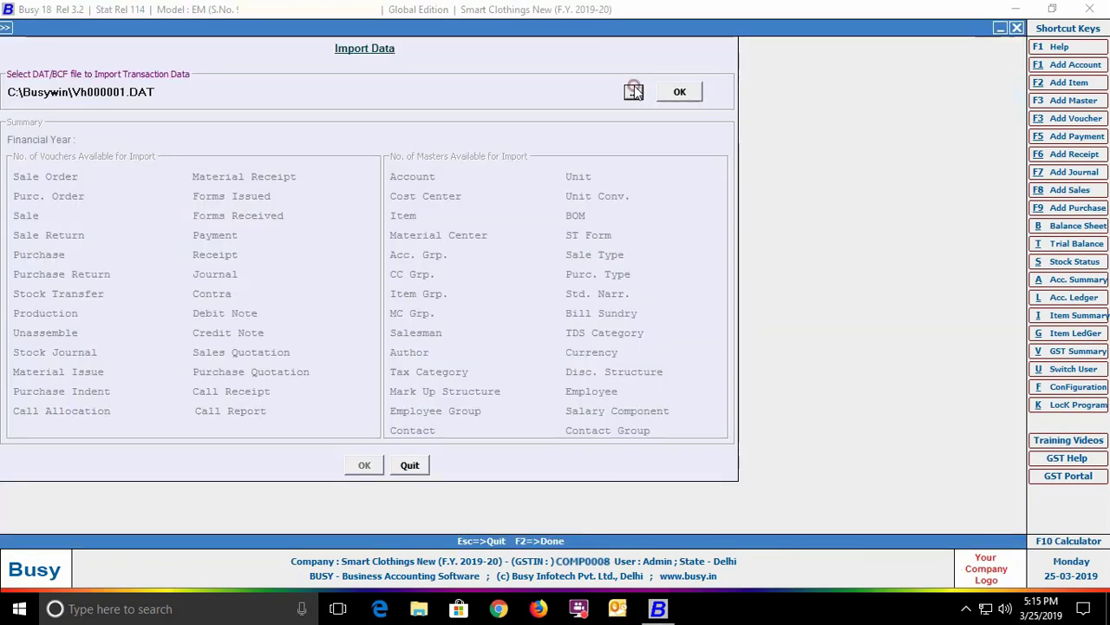
{"action": "left_click", "coordinate": [67, 322]}
{"action": "left_click", "coordinate": [490, 156]}
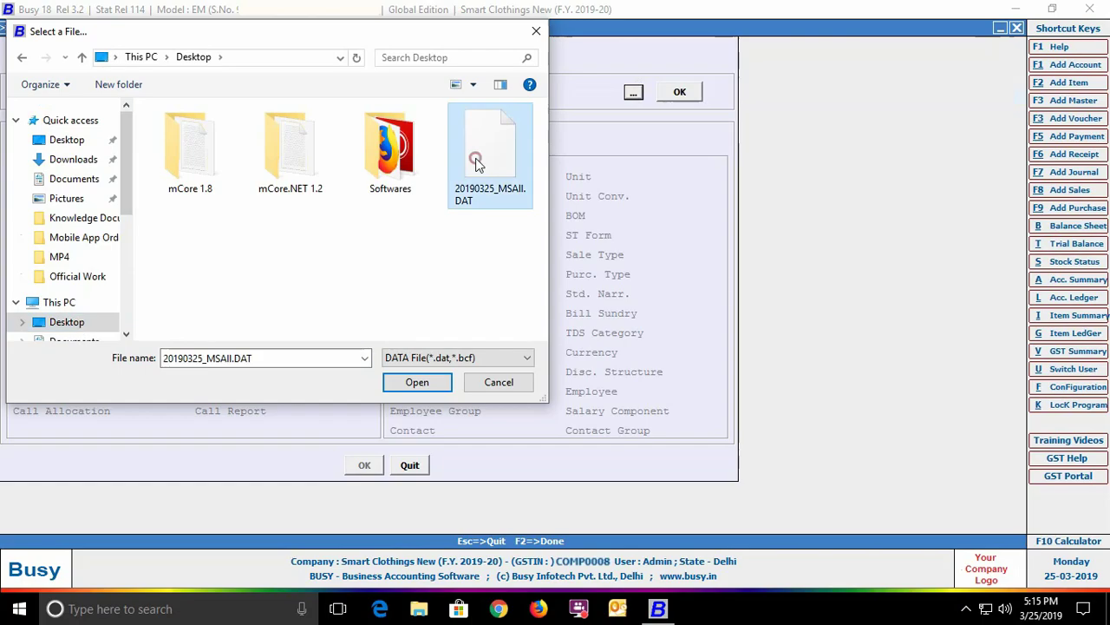
{"action": "left_click", "coordinate": [418, 382]}
Tick both 'Modified for Existing Masters' options for opening balances and other information, then start the import.
{"action": "left_click", "coordinate": [677, 95]}
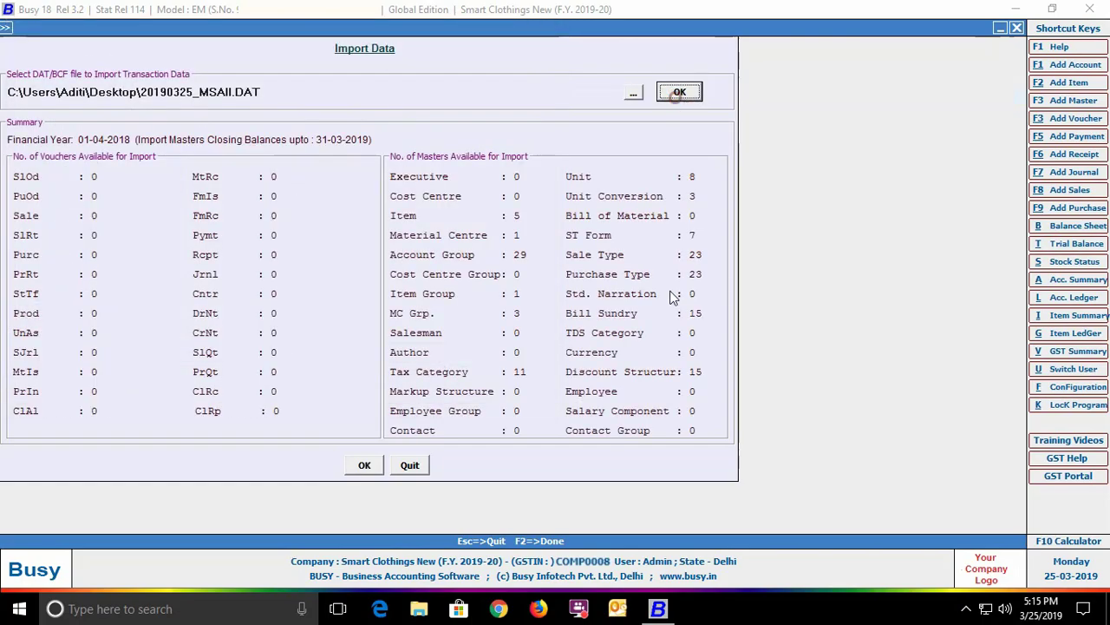
{"action": "left_click", "coordinate": [364, 465]}
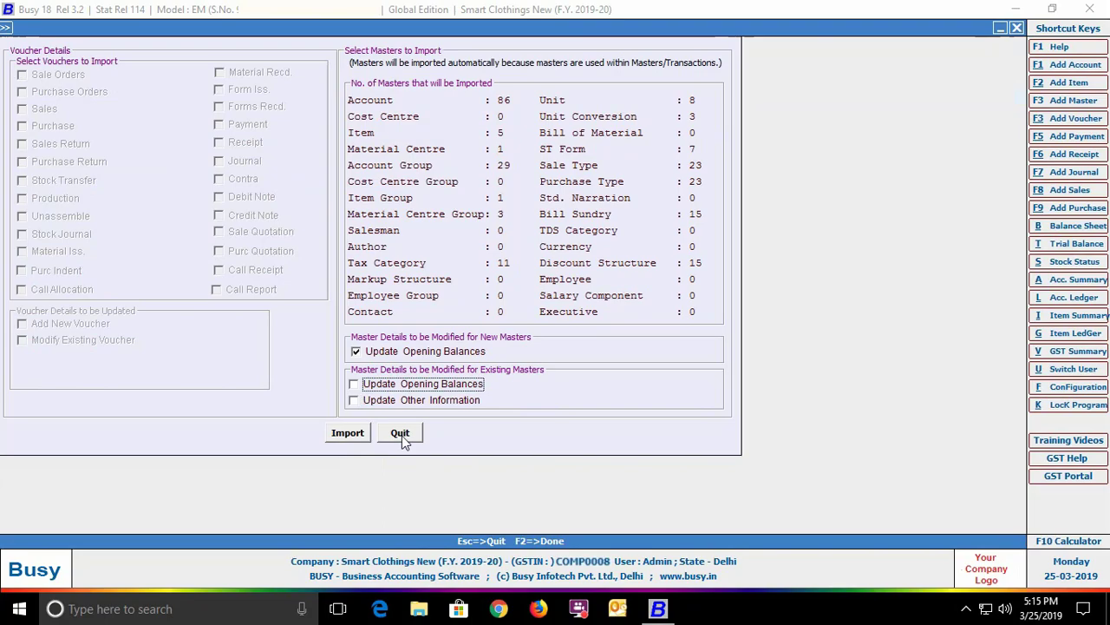
{"action": "left_click", "coordinate": [354, 383]}
{"action": "left_click", "coordinate": [353, 400]}
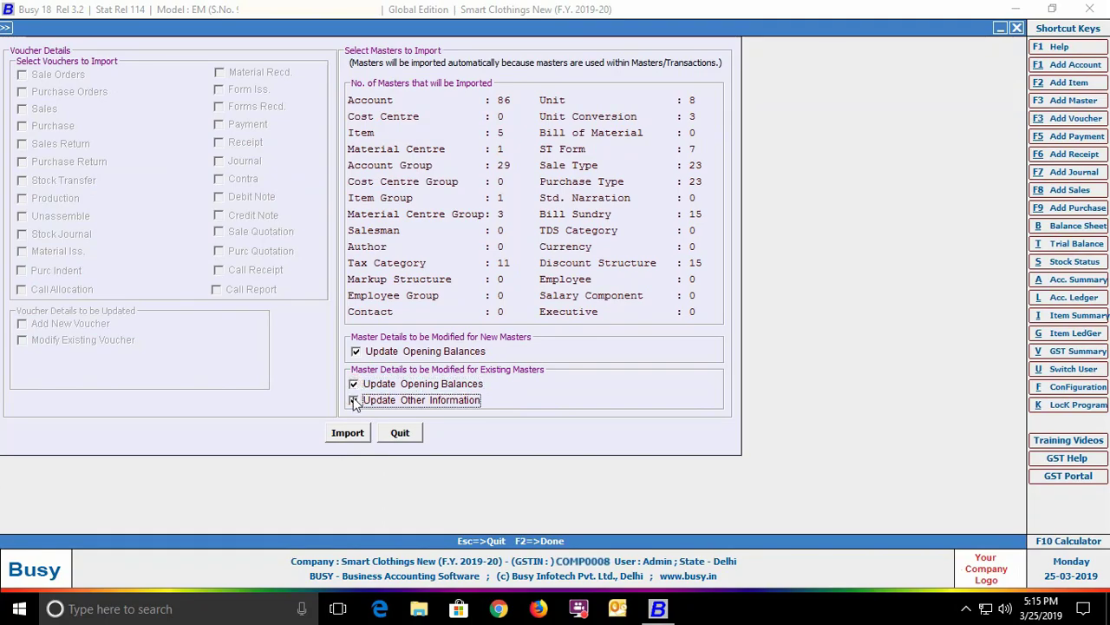
{"action": "left_click", "coordinate": [352, 435]}
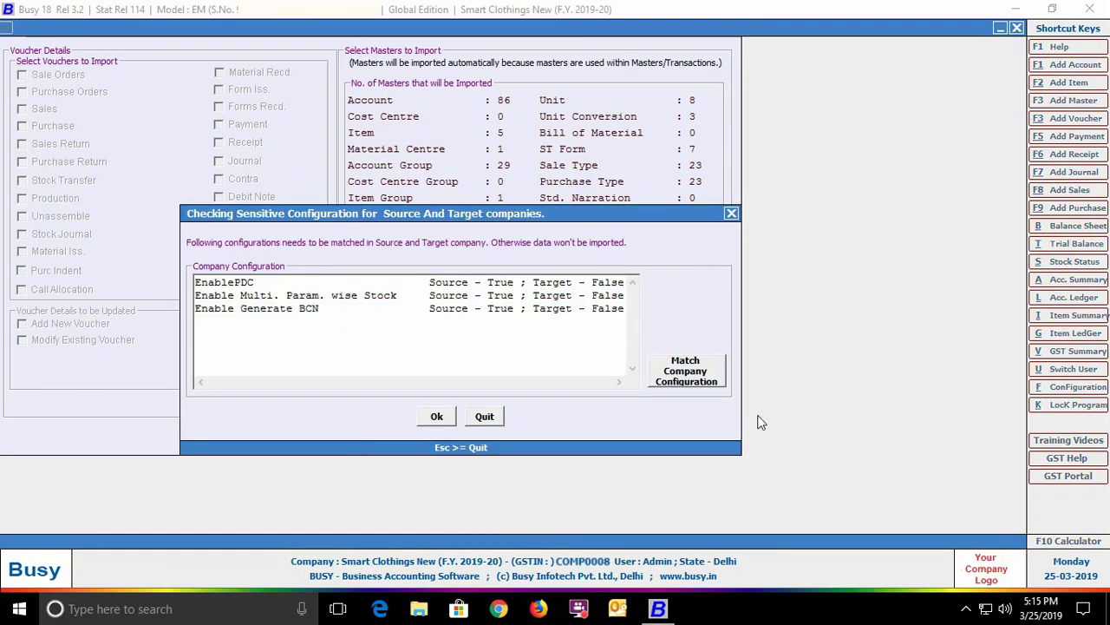
Match the company configurations to the source and confirm the data import.
{"action": "left_click", "coordinate": [713, 383]}
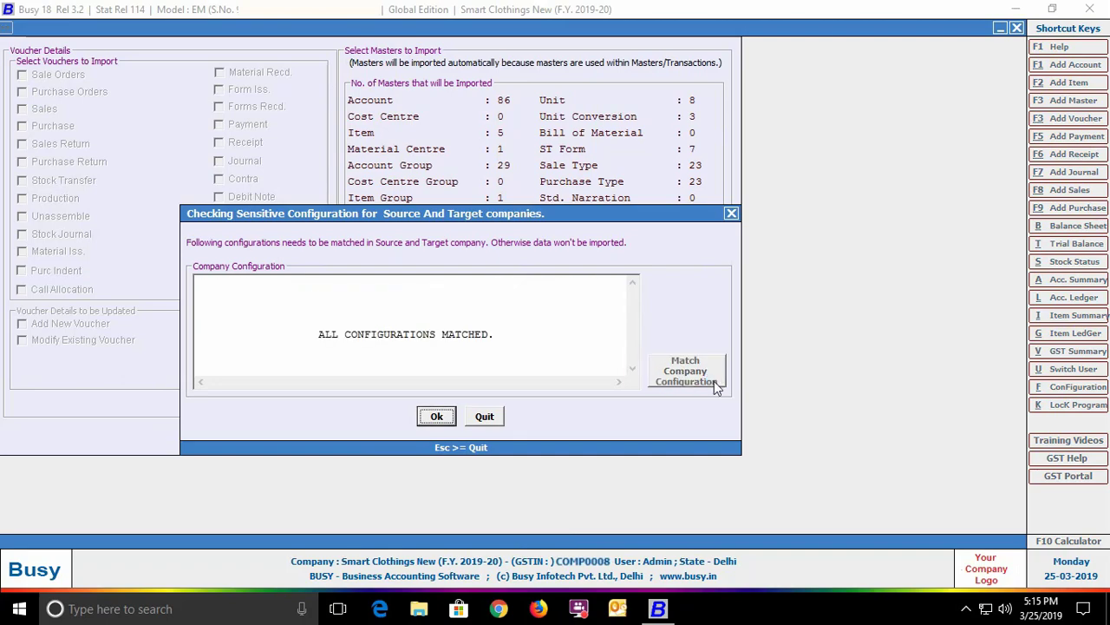
{"action": "left_click", "coordinate": [439, 418]}
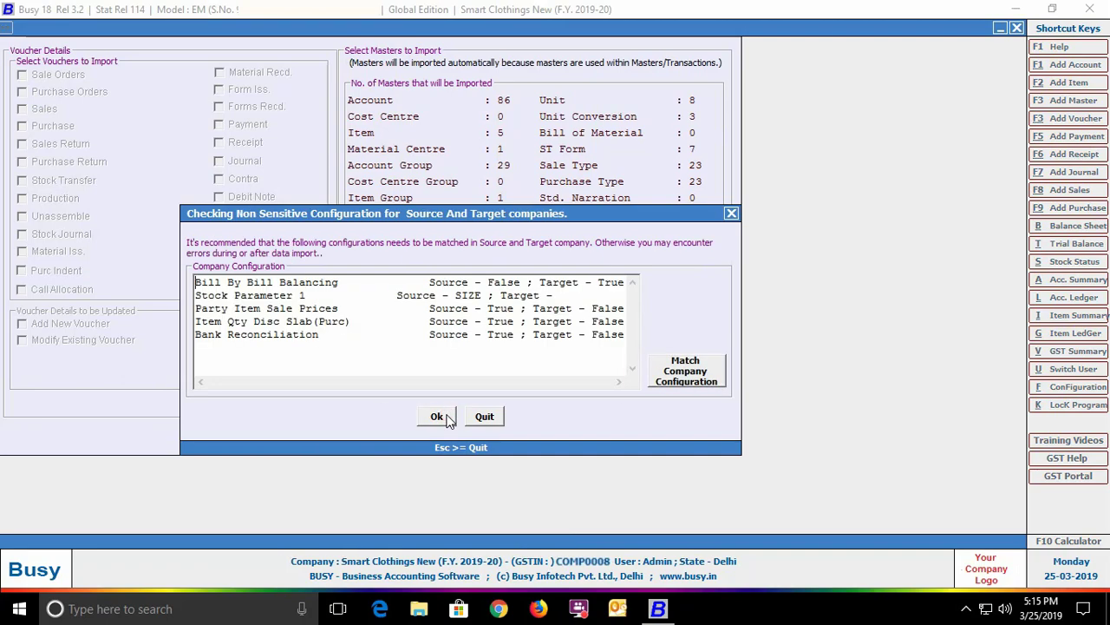
{"action": "left_click", "coordinate": [448, 419]}
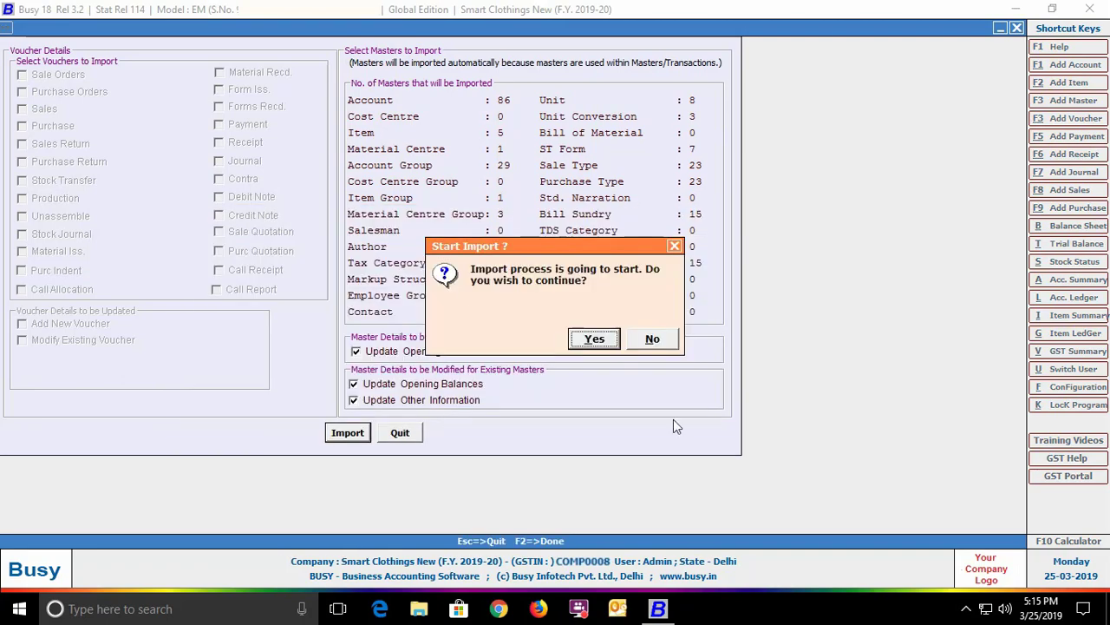
{"action": "left_click", "coordinate": [592, 337]}
{"action": "left_click", "coordinate": [653, 337]}
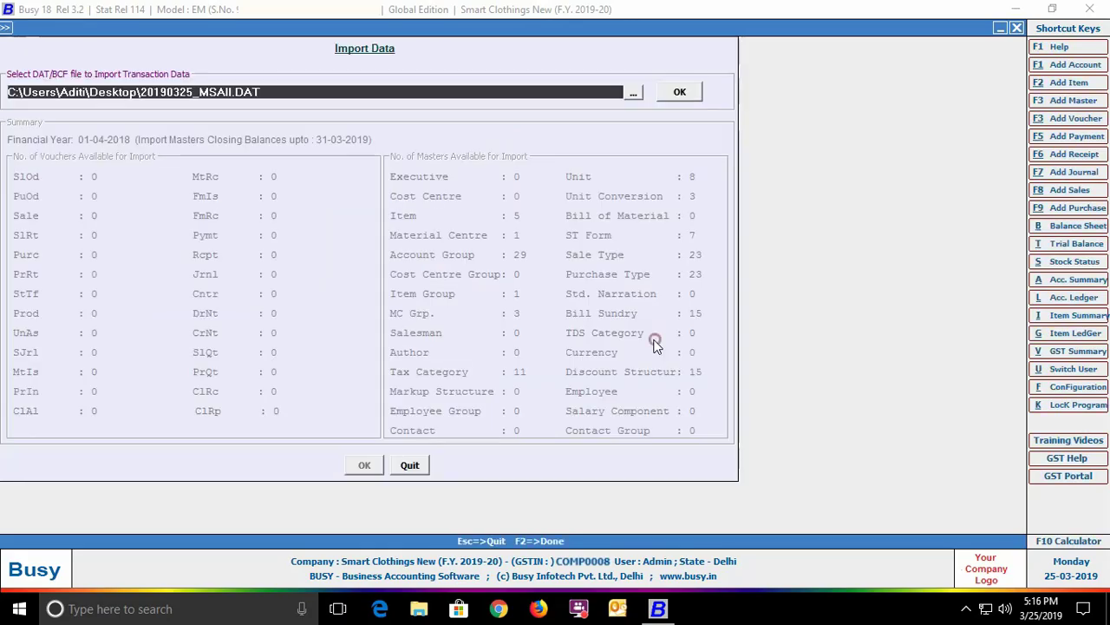
Review the imported balances in the All Accounts alphabetical opening trial balance, then close it.
{"action": "left_click", "coordinate": [394, 466]}
{"action": "left_click", "coordinate": [247, 29]}
{"action": "left_click", "coordinate": [265, 58]}
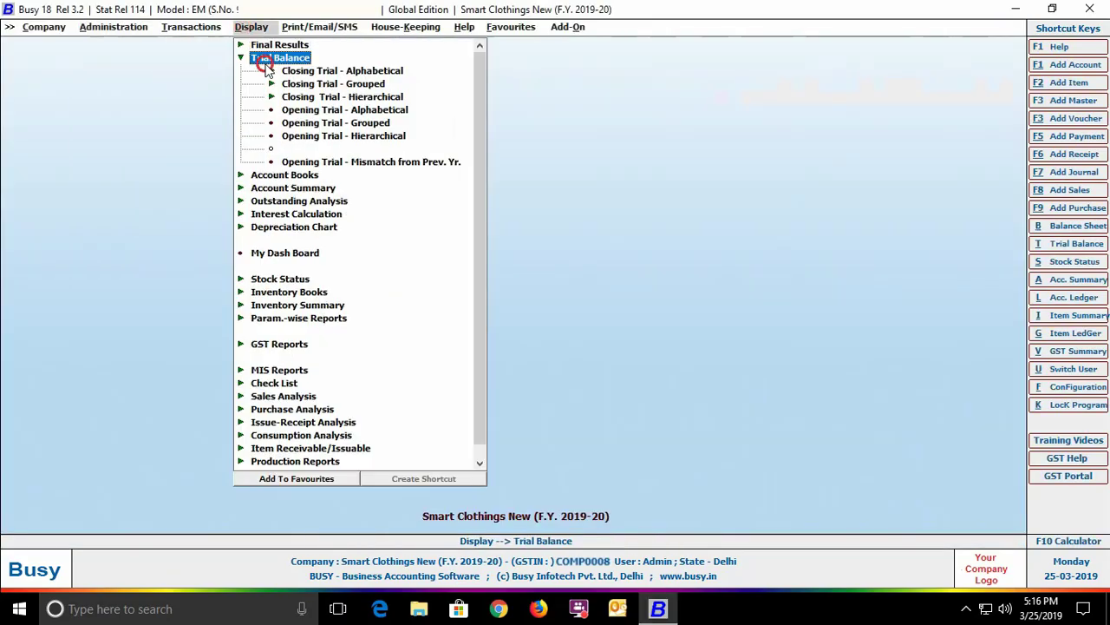
{"action": "left_click", "coordinate": [344, 109]}
{"action": "left_click", "coordinate": [458, 332]}
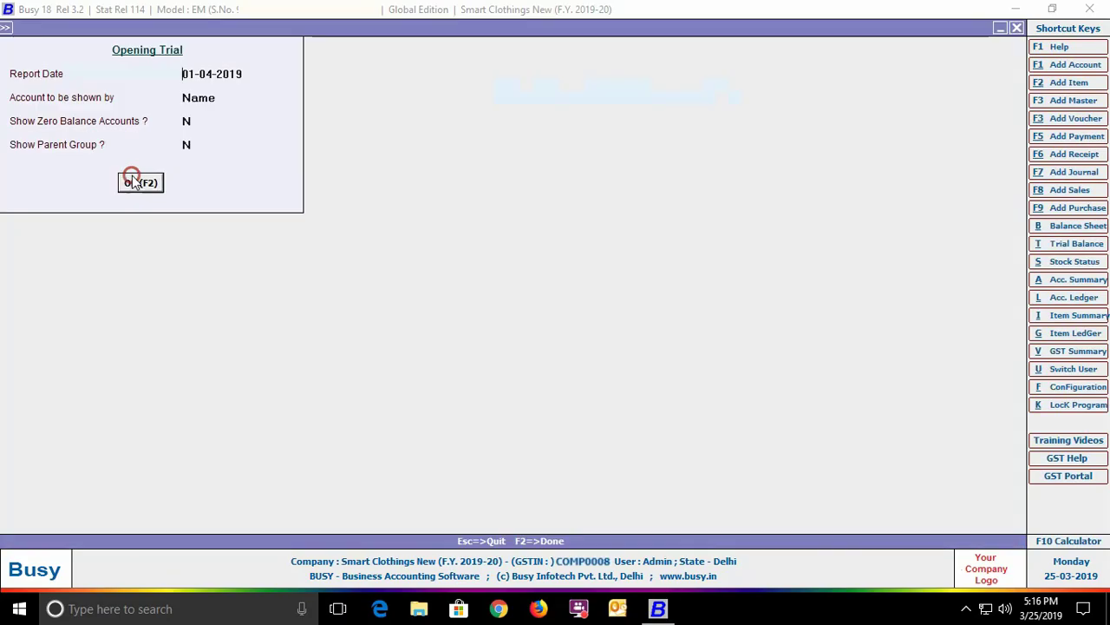
{"action": "left_click", "coordinate": [137, 183]}
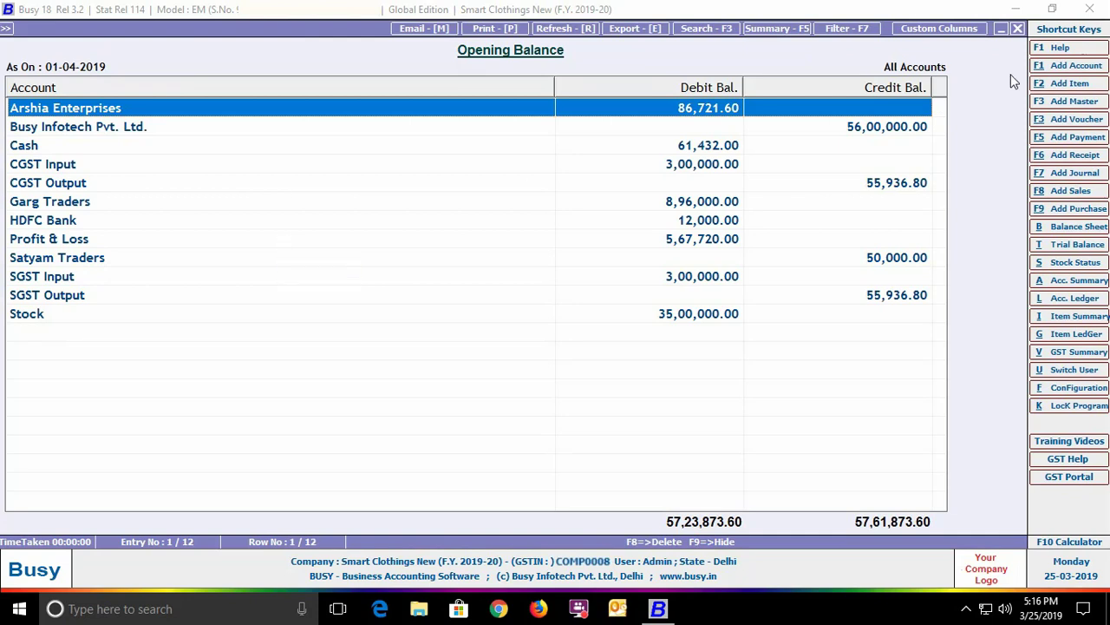
{"action": "left_click", "coordinate": [1016, 29]}
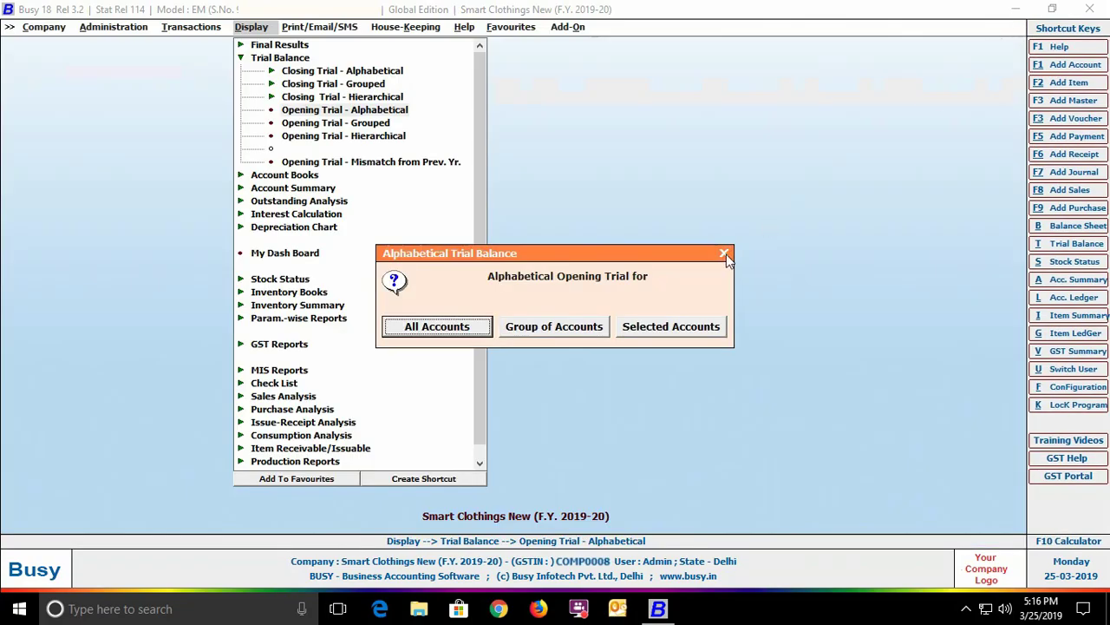
{"action": "left_click", "coordinate": [726, 256]}
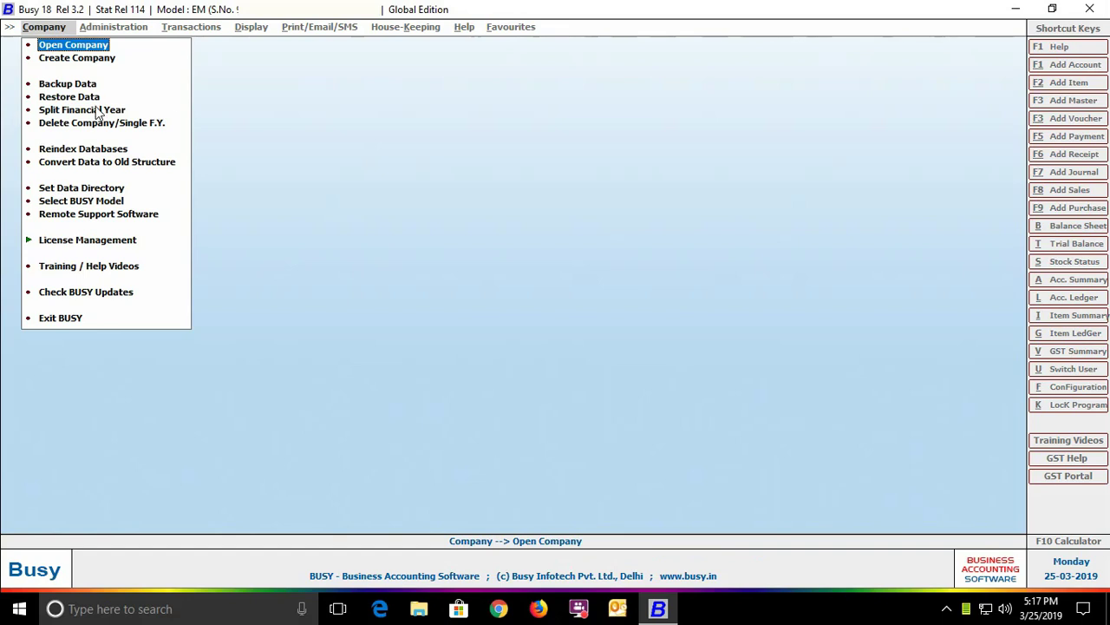
Start Split Financial Year on Smart Clothings and log in as the admin superuser.
{"action": "left_click", "coordinate": [97, 110]}
{"action": "type", "text": "sm"}
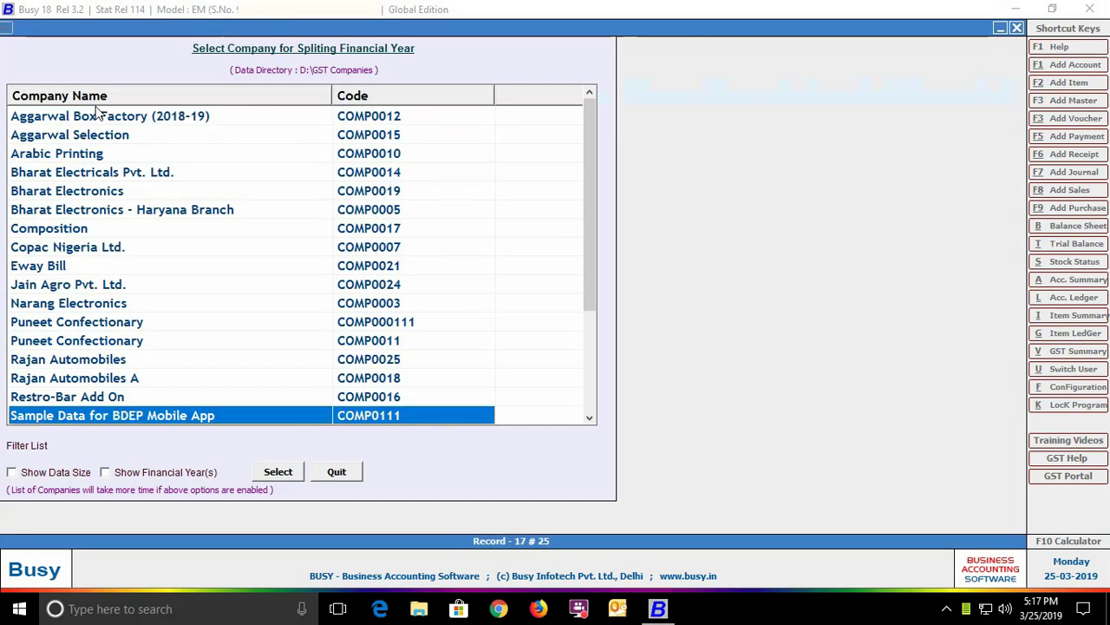
{"action": "double_click", "coordinate": [122, 417]}
{"action": "type", "text": "admin"}
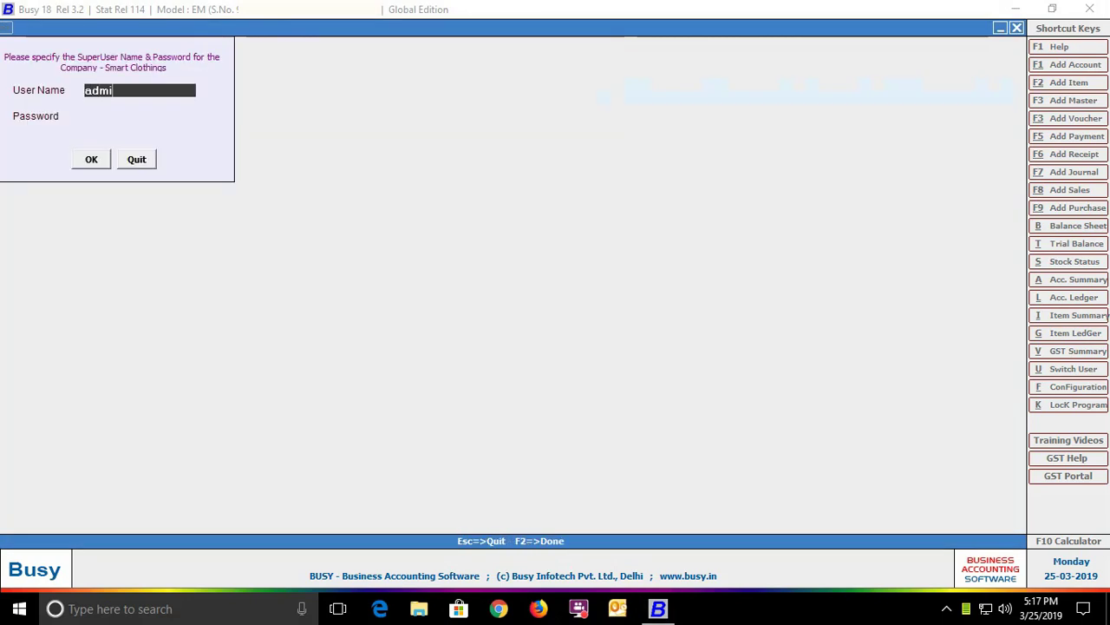
{"action": "key", "text": "Return"}
{"action": "type", "text": "*****"}
{"action": "key", "text": "Return"}
{"action": "key", "text": "Return"}
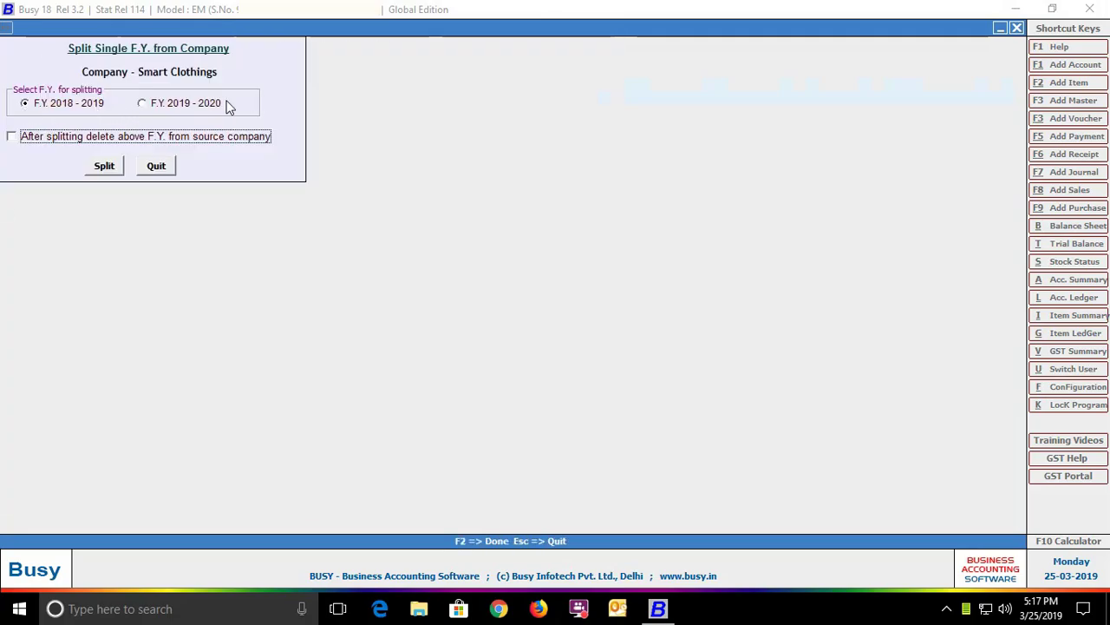
Split F.Y. 2019-2020 off into its own company and confirm the split.
{"action": "left_click", "coordinate": [143, 104]}
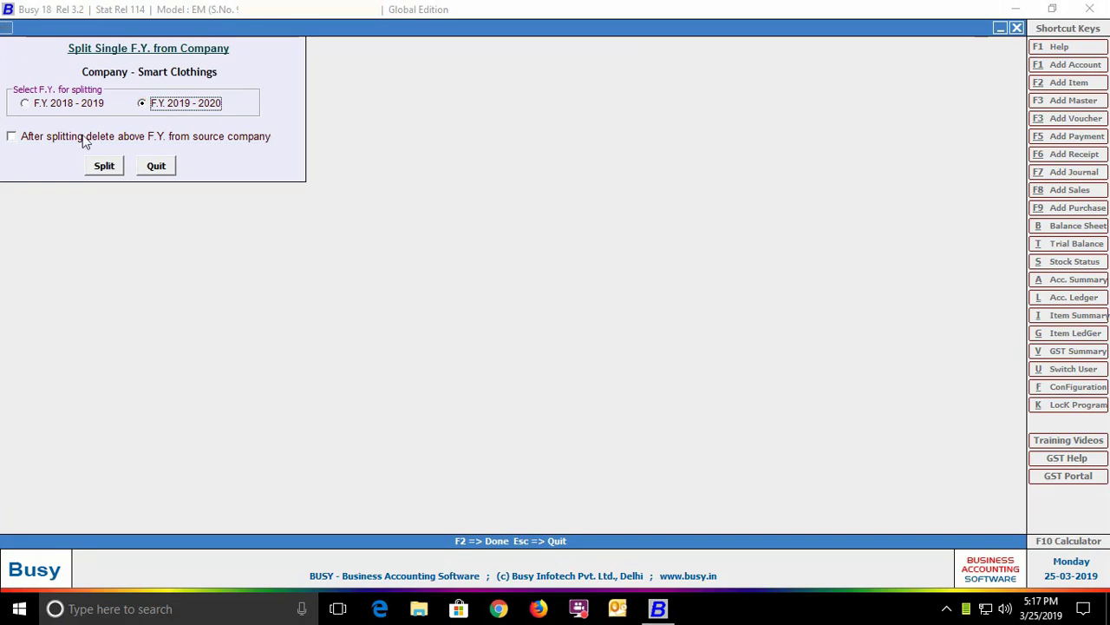
{"action": "left_click", "coordinate": [106, 168]}
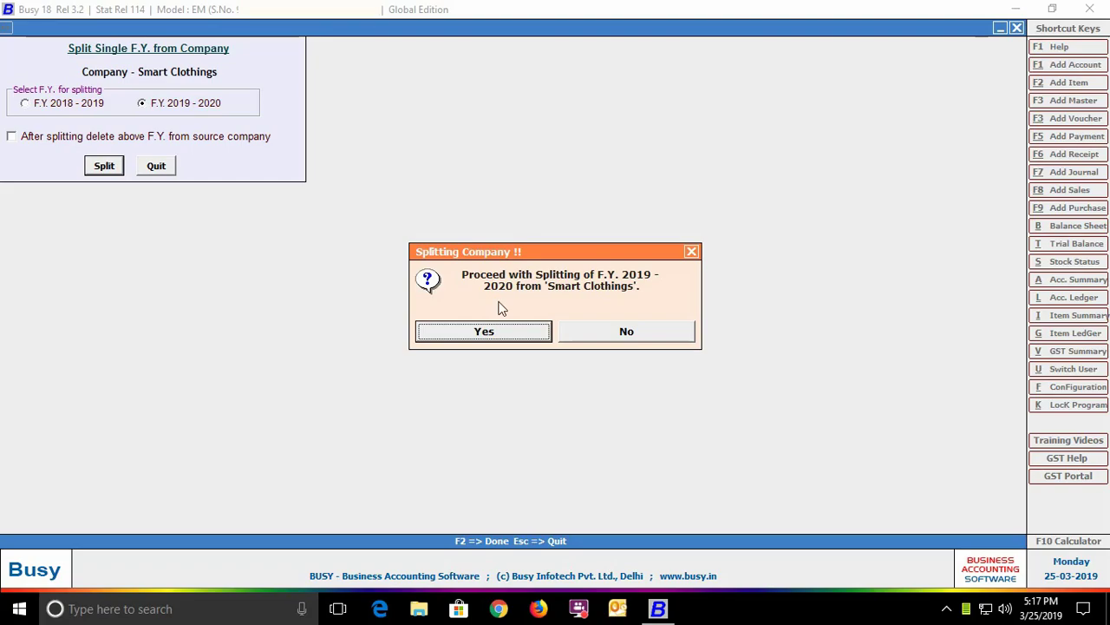
{"action": "left_click", "coordinate": [498, 329]}
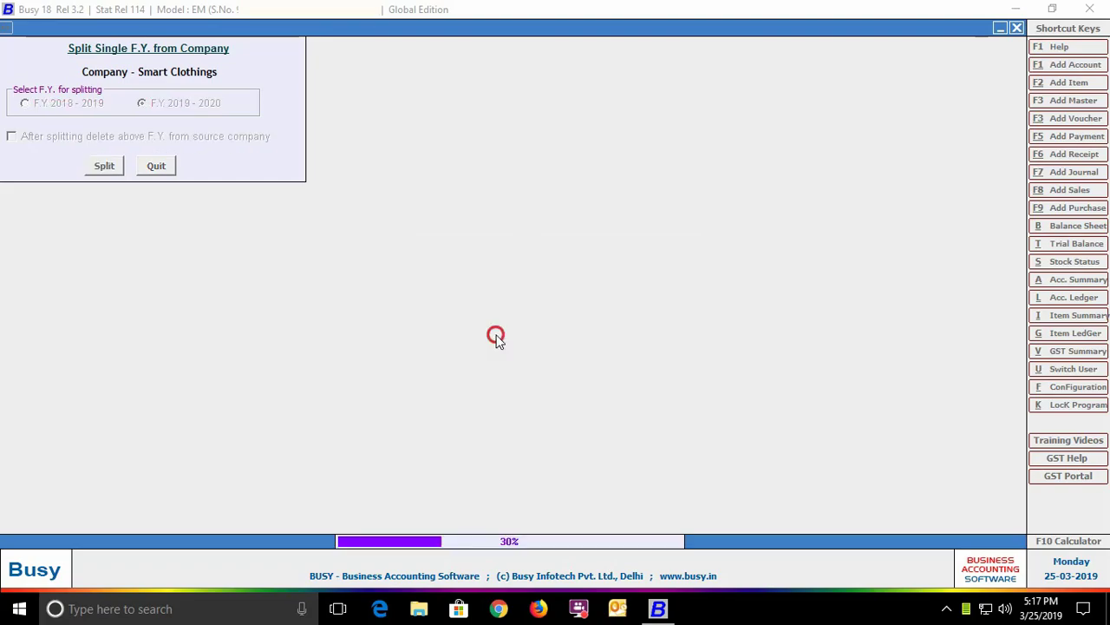
{"action": "left_click", "coordinate": [646, 334]}
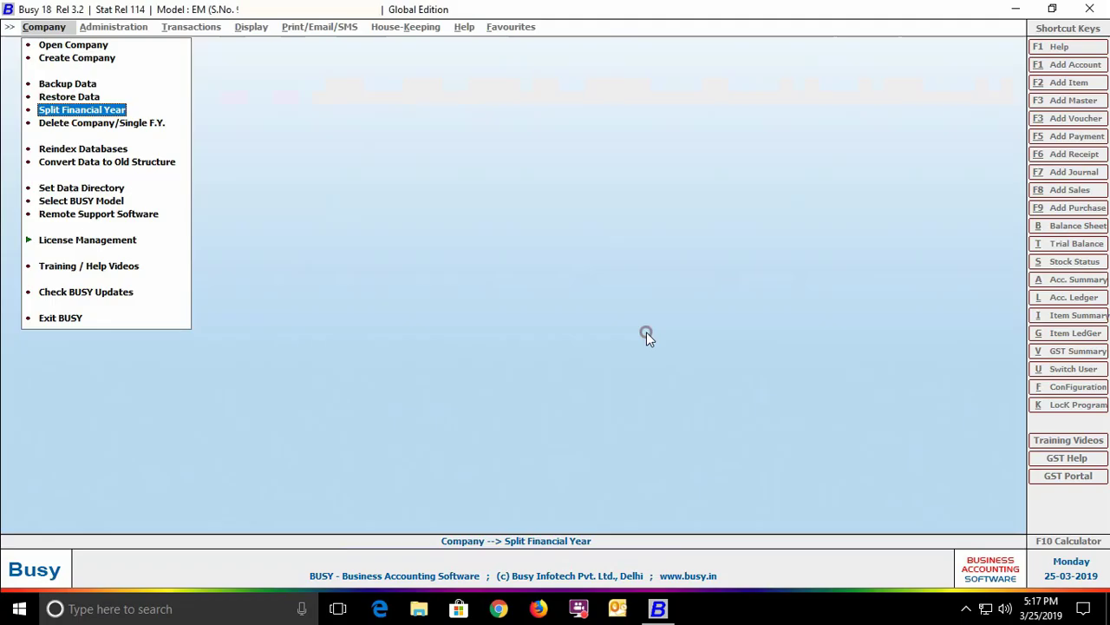
Open the new Smart Clothings (2019-20) company from the company list.
{"action": "left_click", "coordinate": [53, 41]}
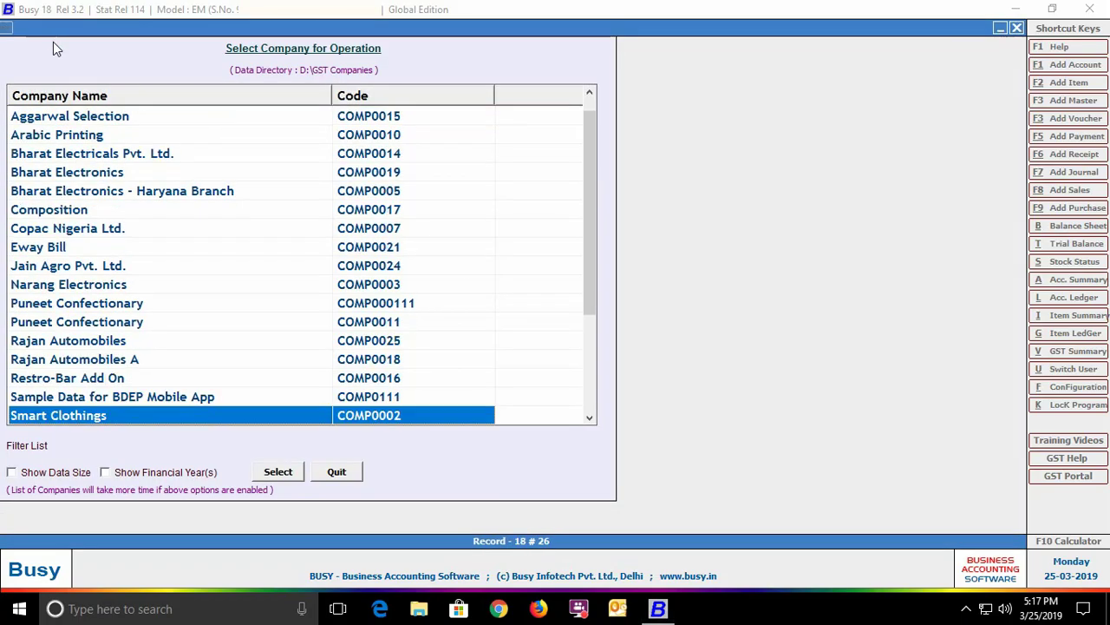
{"action": "key", "text": "Down"}
{"action": "key", "text": "Down"}
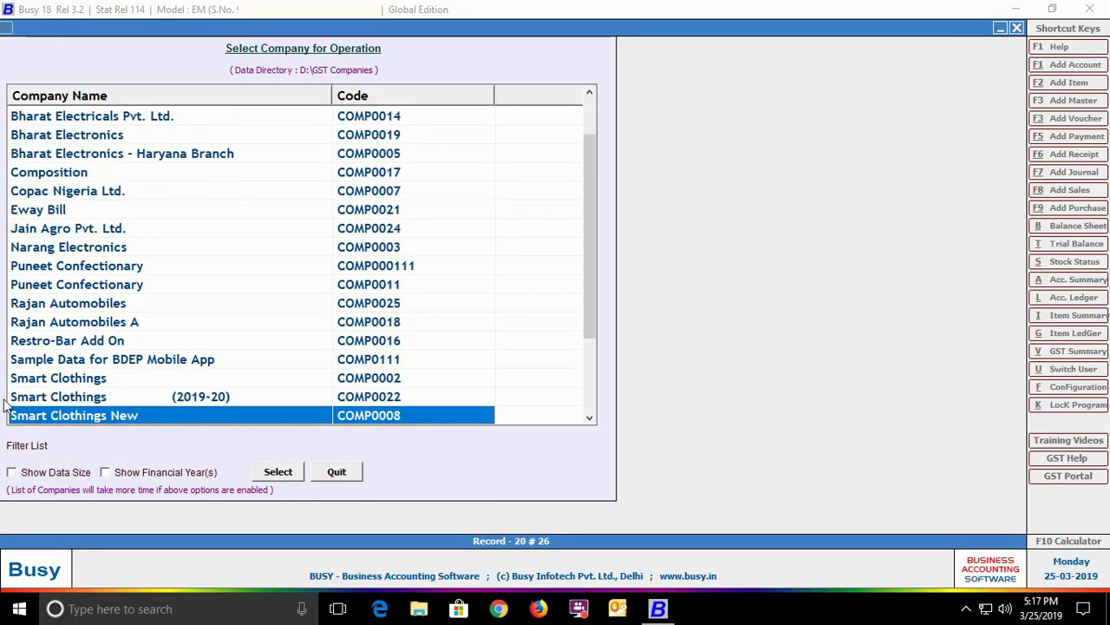
{"action": "left_click", "coordinate": [15, 396]}
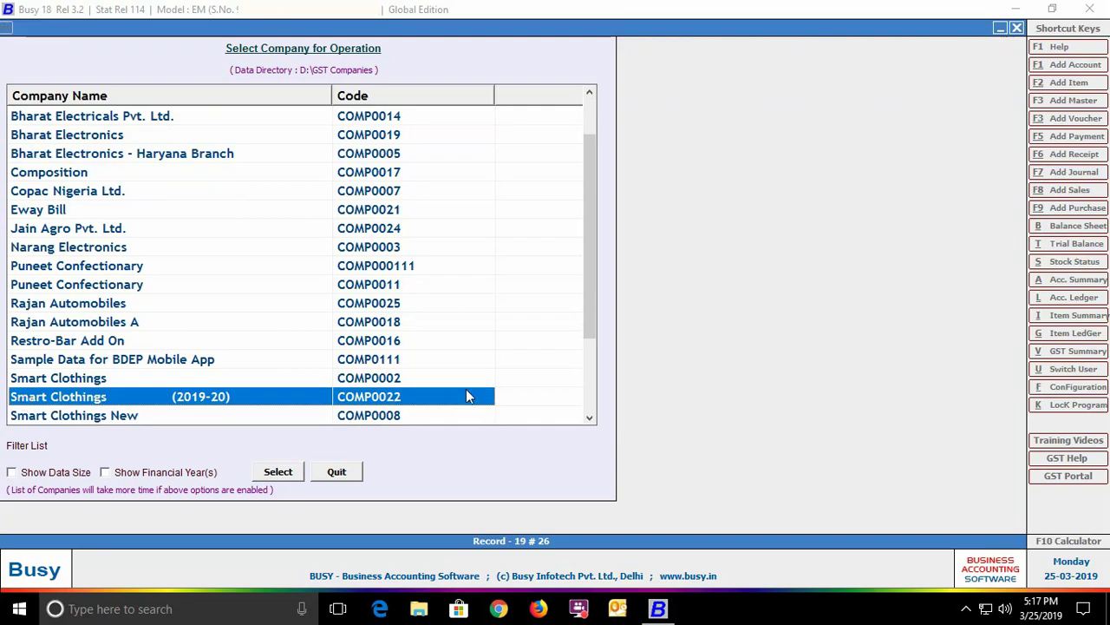
{"action": "double_click", "coordinate": [467, 396]}
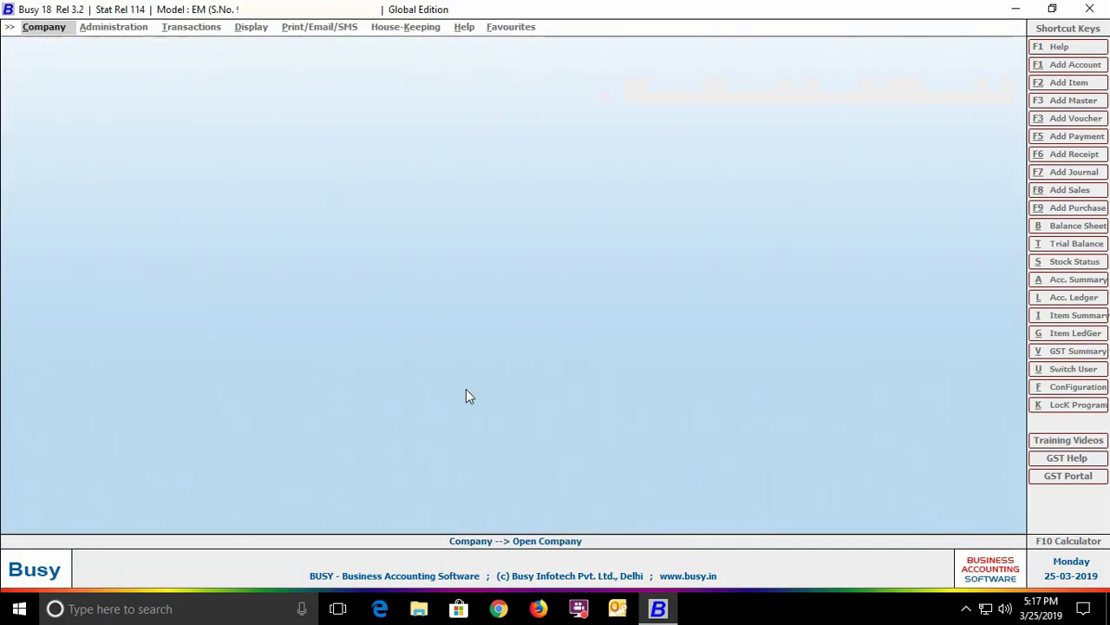